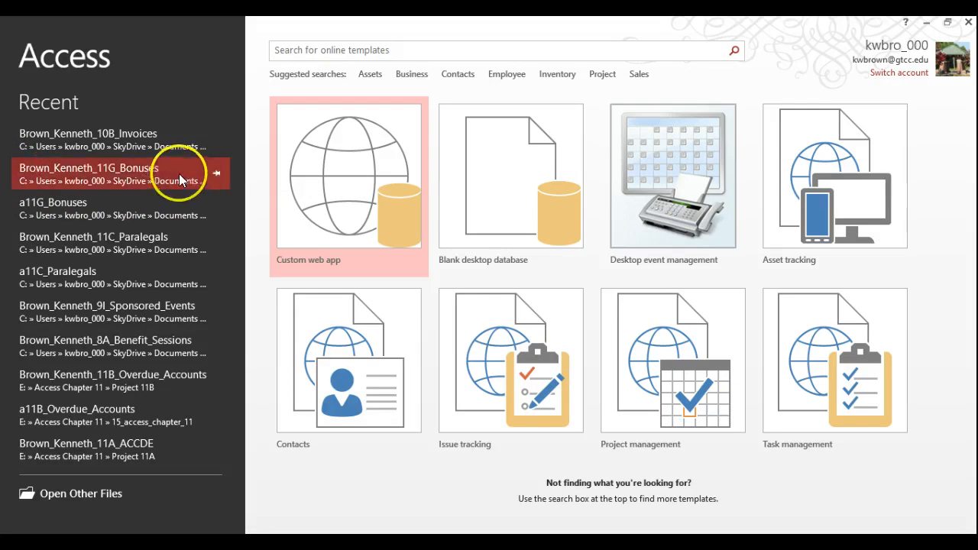
Browse the computer for a database to open, going to SkyDrive > Documents > GTCC > Fall 2013 Classwork > DBA-110
{"action": "left_click", "coordinate": [89, 495]}
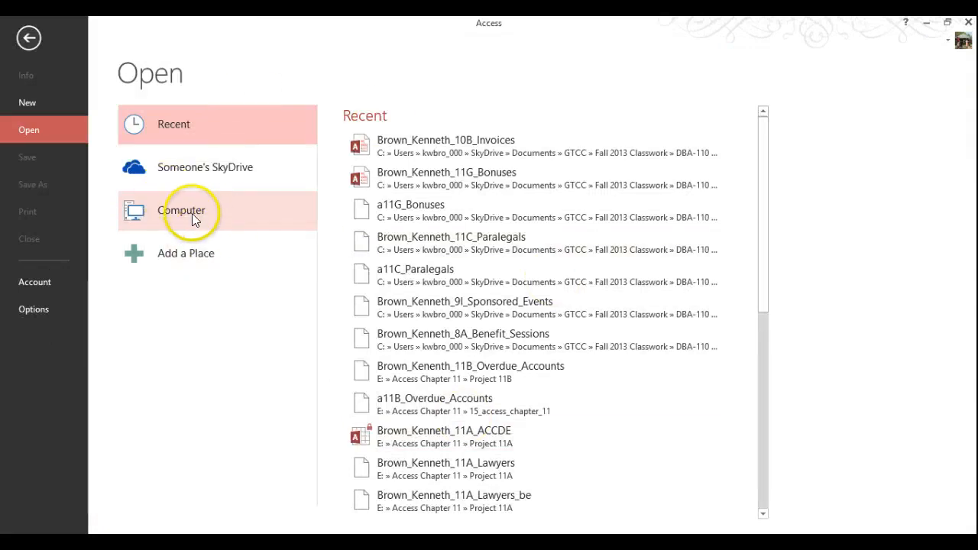
{"action": "left_click", "coordinate": [192, 213]}
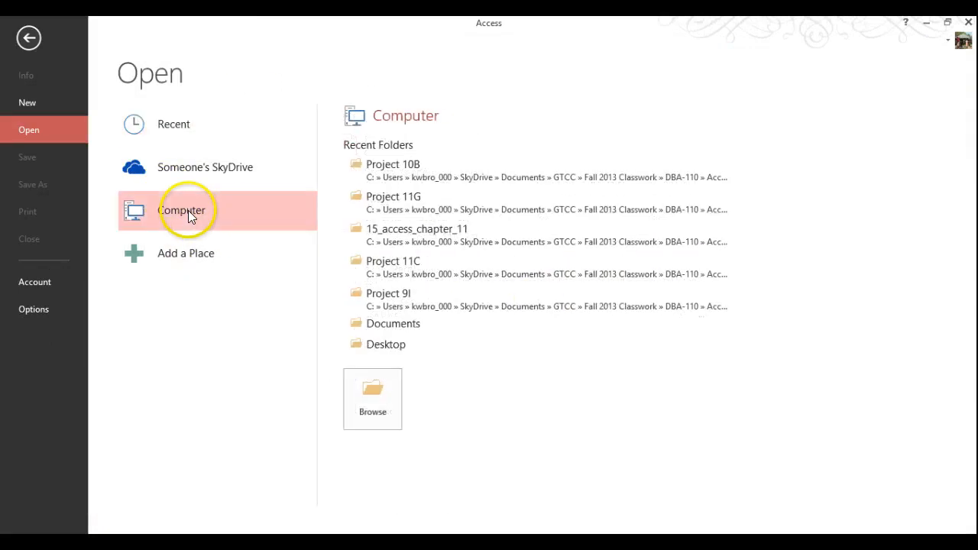
{"action": "left_click", "coordinate": [375, 412]}
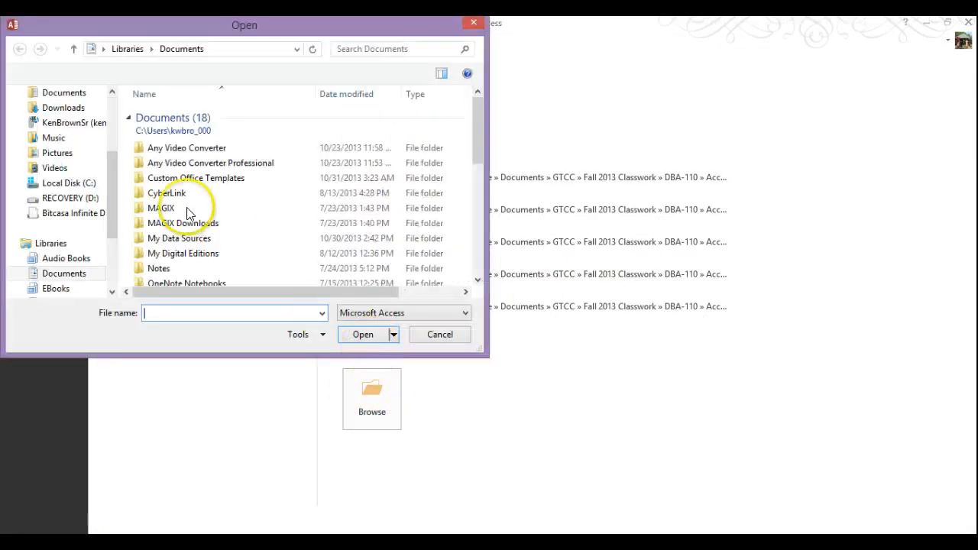
{"action": "left_click_drag", "start_coordinate": [113, 213], "coordinate": [111, 99]}
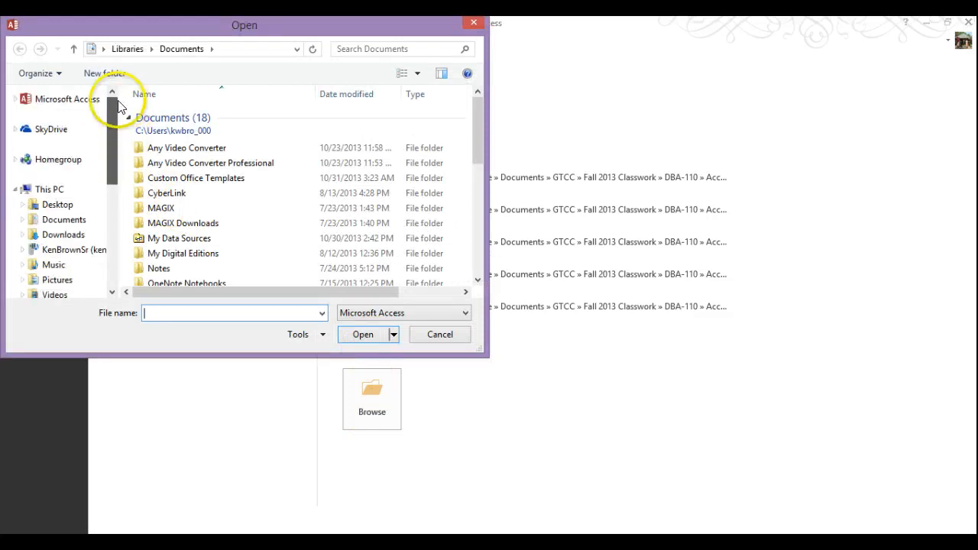
{"action": "left_click", "coordinate": [51, 131]}
{"action": "double_click", "coordinate": [188, 116]}
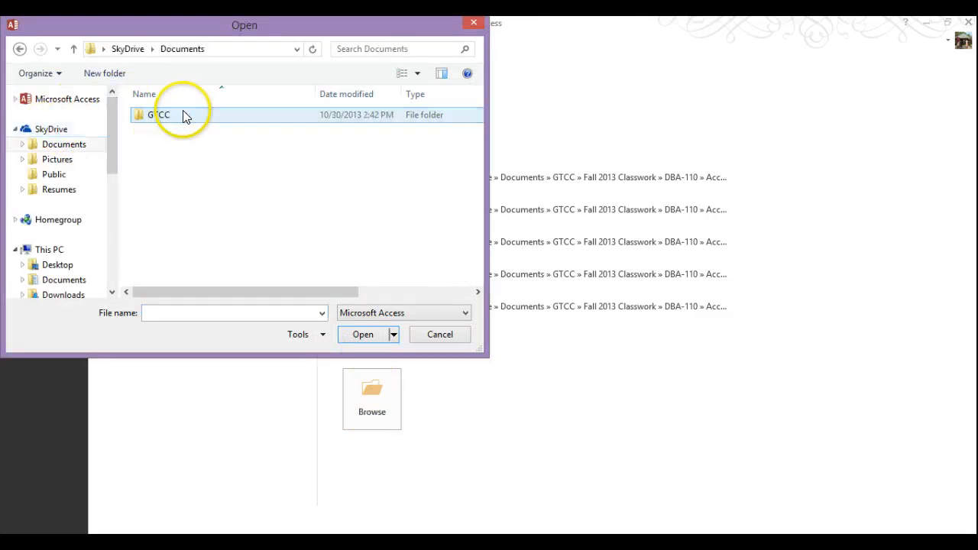
{"action": "double_click", "coordinate": [185, 116]}
{"action": "double_click", "coordinate": [192, 115]}
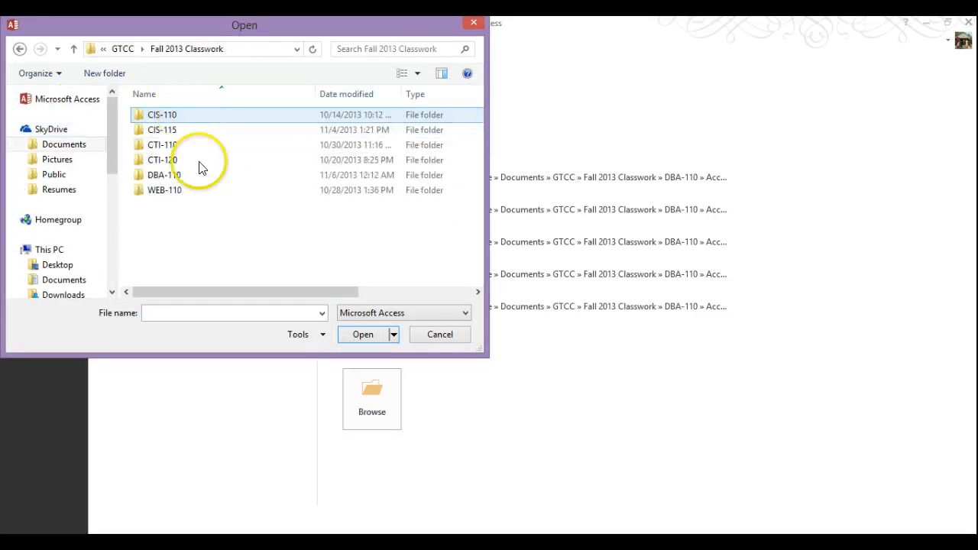
{"action": "left_click", "coordinate": [166, 177]}
{"action": "double_click", "coordinate": [167, 181]}
Open the a09I_Sponsored_Events database from Access Chapter 9 > access_chapter_09 and enable its content
{"action": "scroll", "coordinate": [218, 221], "scroll_direction": "down", "scroll_amount": 2}
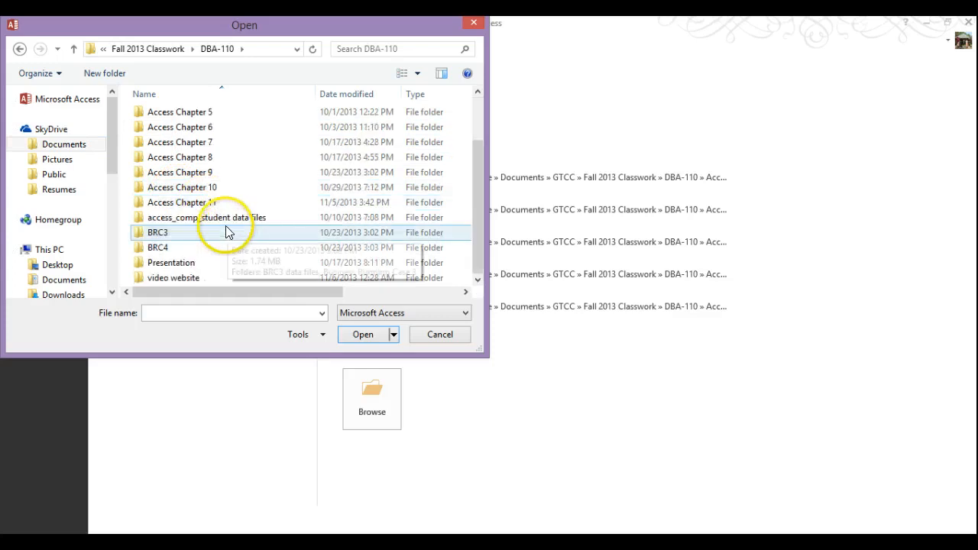
{"action": "double_click", "coordinate": [191, 172]}
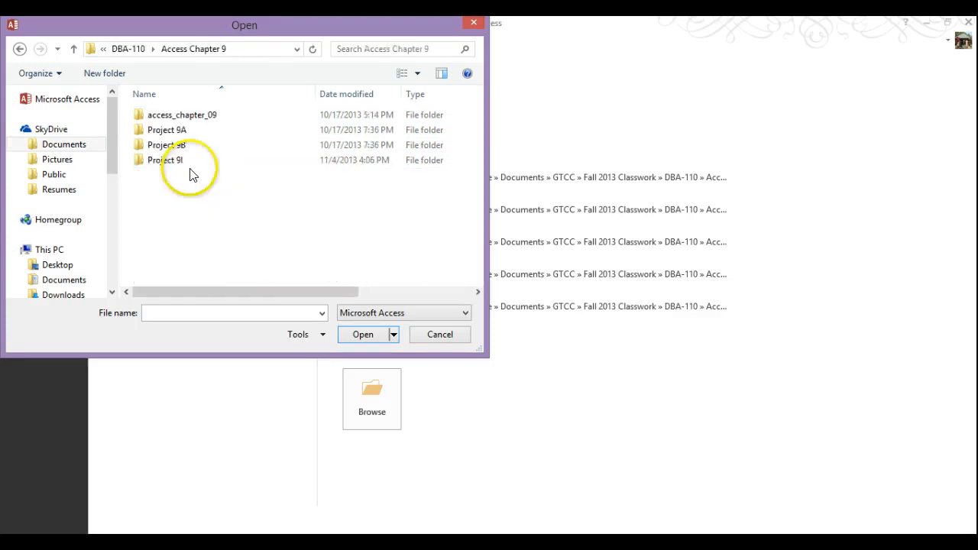
{"action": "double_click", "coordinate": [192, 115]}
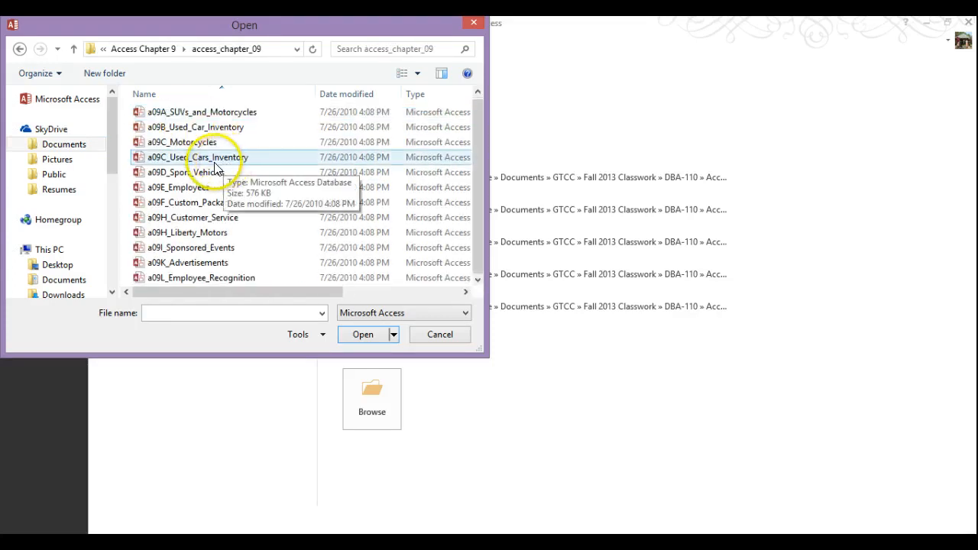
{"action": "left_click", "coordinate": [165, 250]}
{"action": "double_click", "coordinate": [165, 251]}
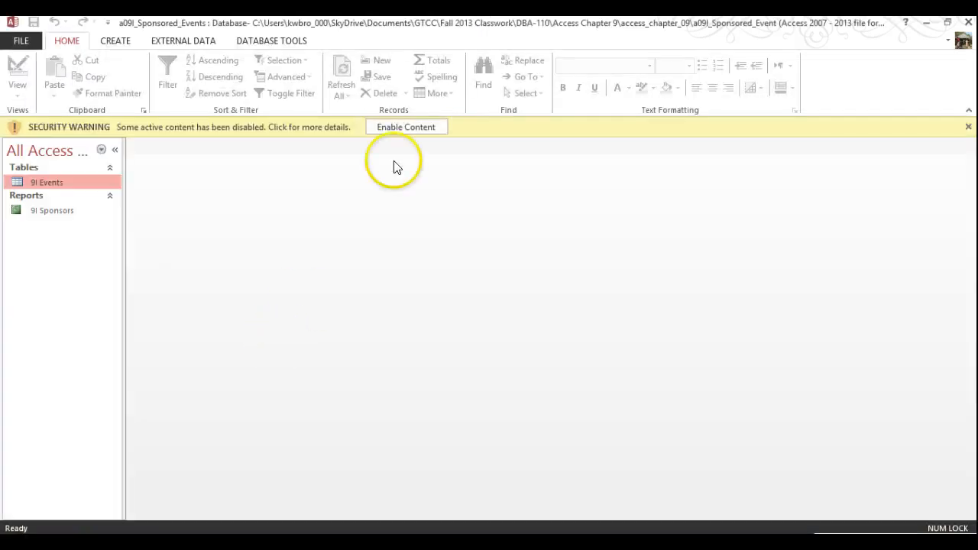
{"action": "left_click", "coordinate": [408, 128]}
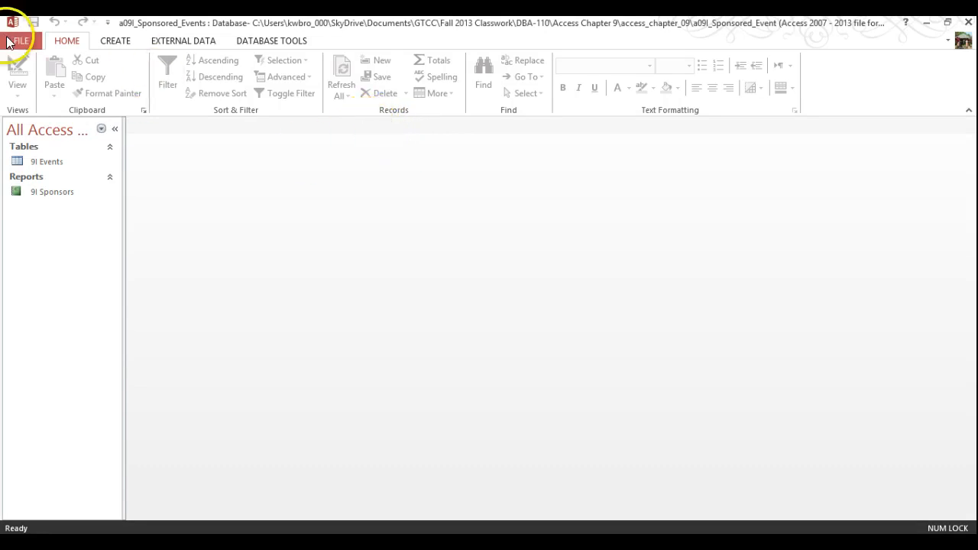
Start saving the database as a new Access Database and create a folder named Project 9I inside DBA-110
{"action": "left_click", "coordinate": [27, 49]}
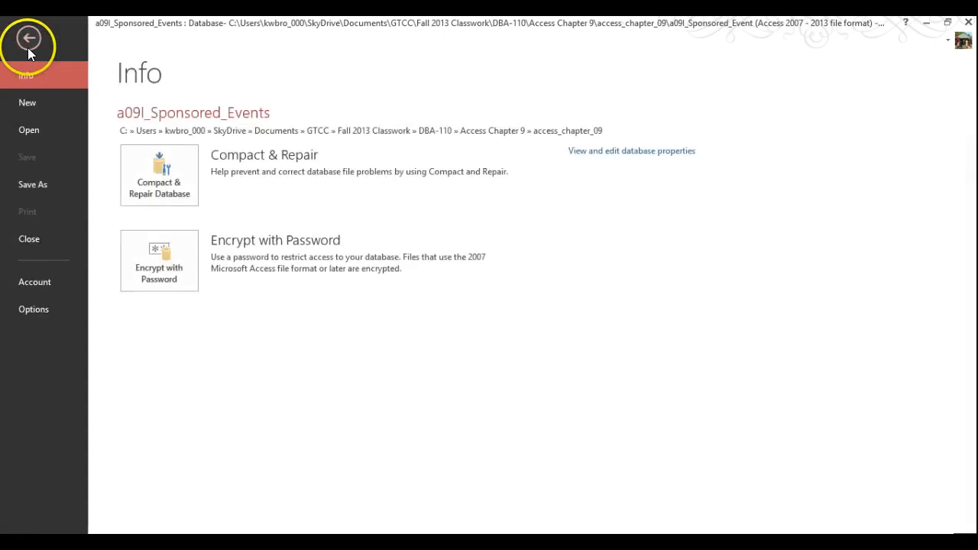
{"action": "left_click", "coordinate": [33, 183]}
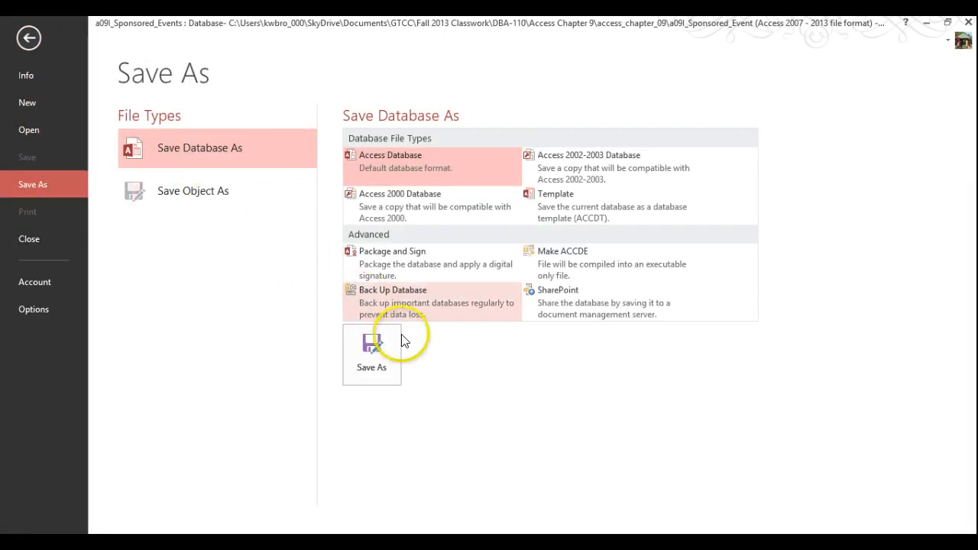
{"action": "left_click", "coordinate": [365, 365]}
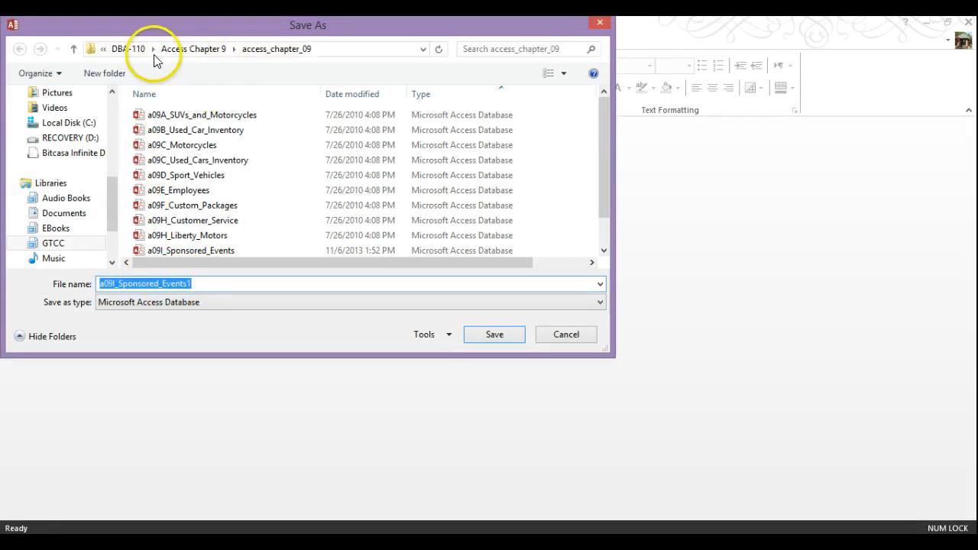
{"action": "left_click", "coordinate": [134, 49]}
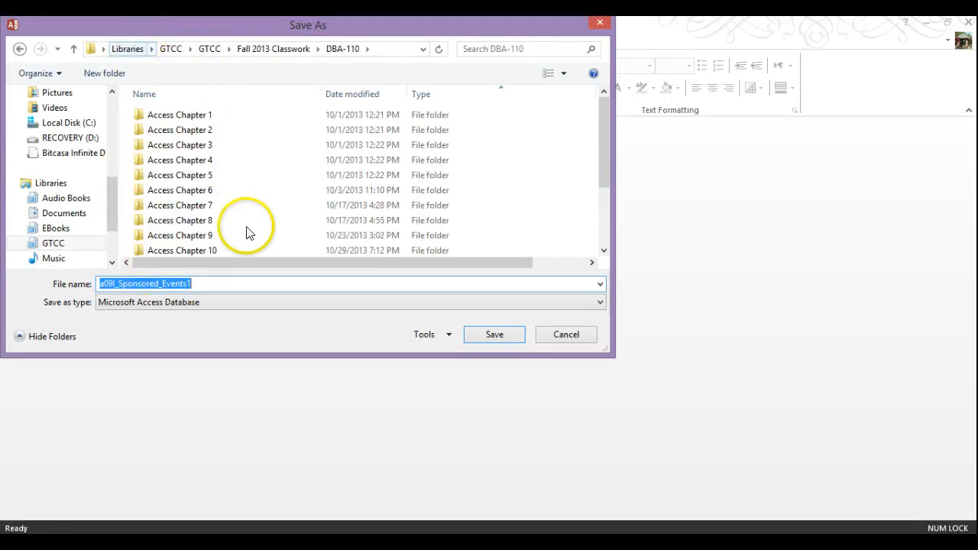
{"action": "left_click", "coordinate": [107, 74]}
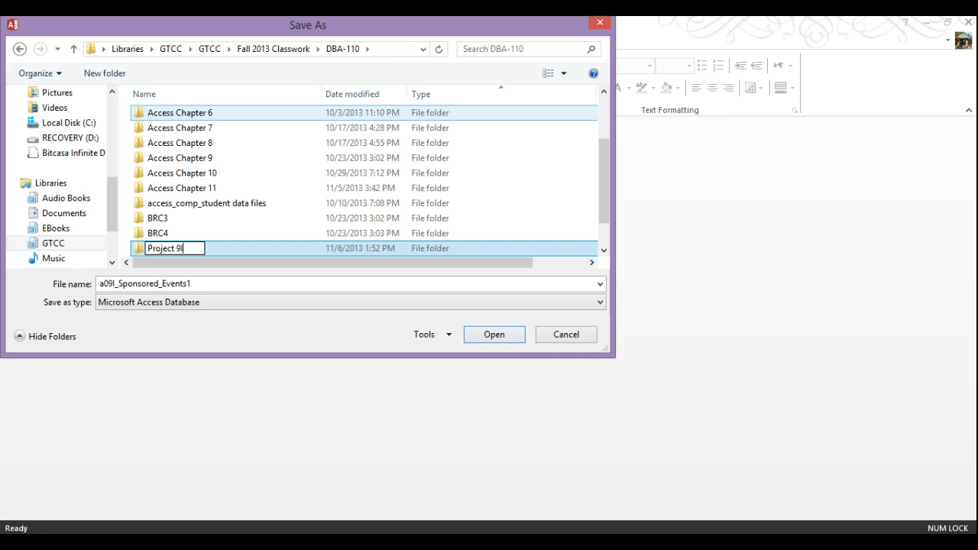
{"action": "left_click", "coordinate": [140, 251]}
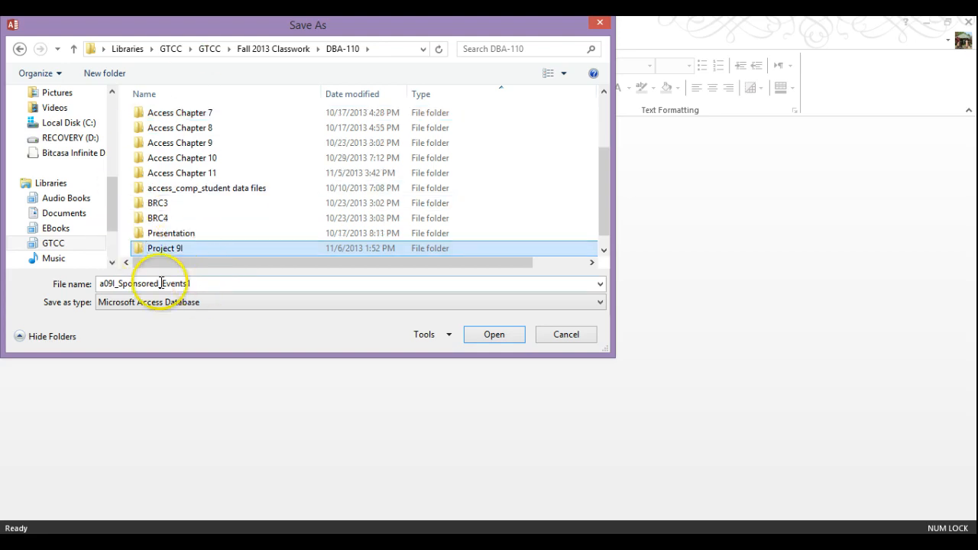
Save the database copy in DBA-110 under the student's last and first name followed by _9I_Sponsored_Events, and enable its content
{"action": "left_click", "coordinate": [225, 285]}
{"action": "key", "text": "BackSpace"}
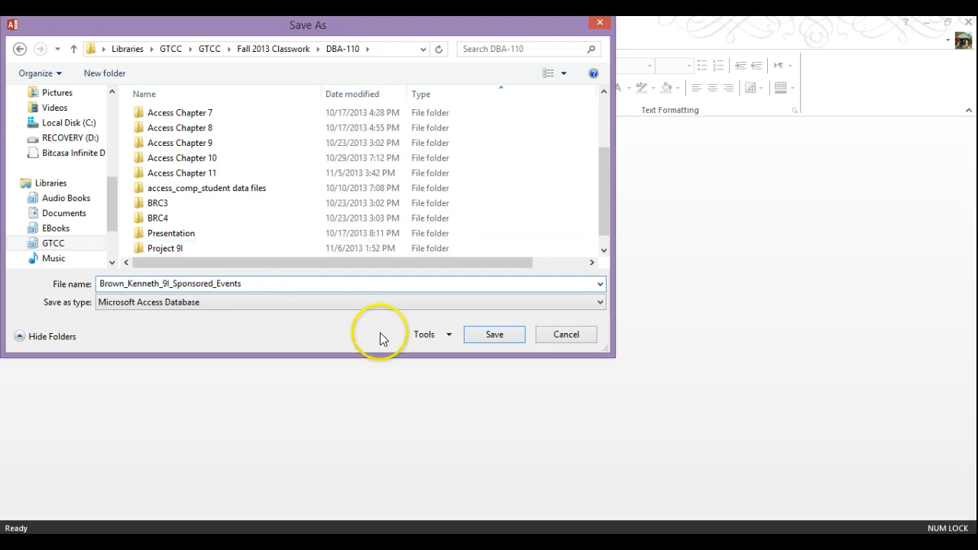
{"action": "left_click", "coordinate": [485, 338]}
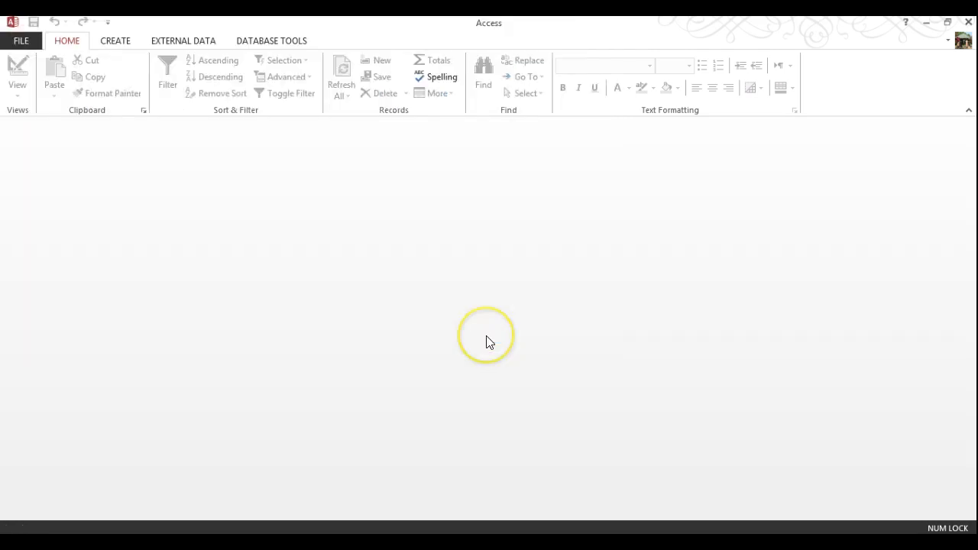
{"action": "left_click", "coordinate": [406, 128]}
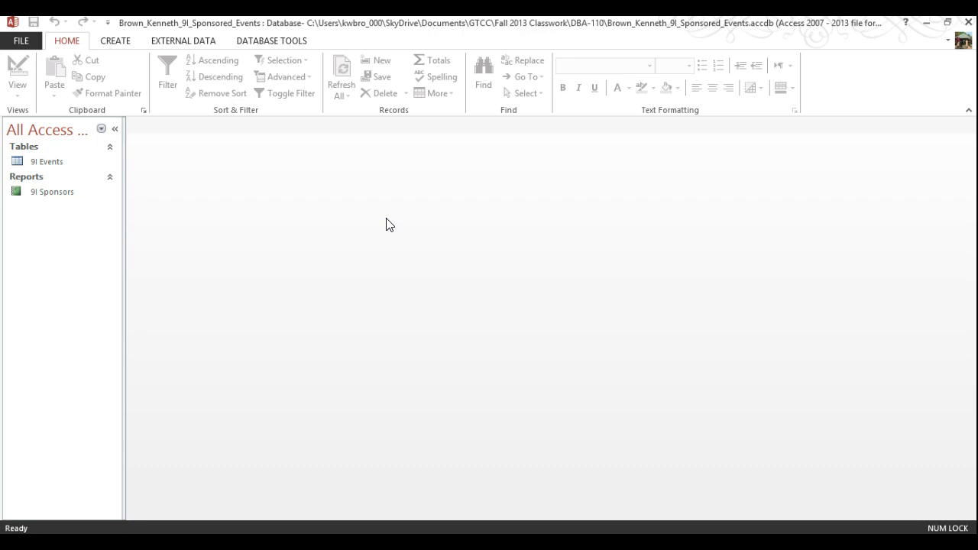
Switch to File Explorer and open the Word document a09I_Customers from the access_chapter_09 folder
{"action": "left_click", "coordinate": [347, 216]}
{"action": "left_click", "coordinate": [572, 532]}
{"action": "left_click", "coordinate": [116, 539]}
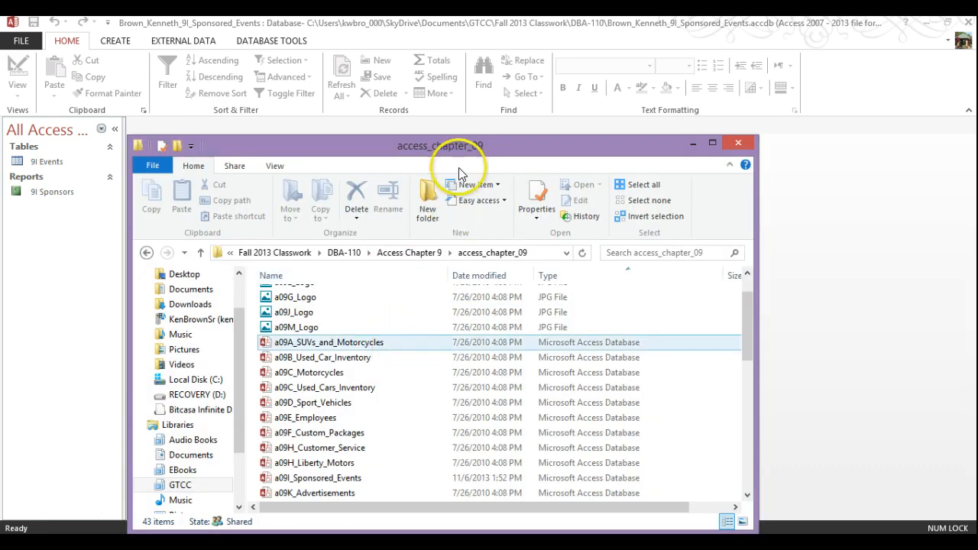
{"action": "left_click_drag", "start_coordinate": [452, 142], "coordinate": [489, 42]}
{"action": "left_click", "coordinate": [414, 256]}
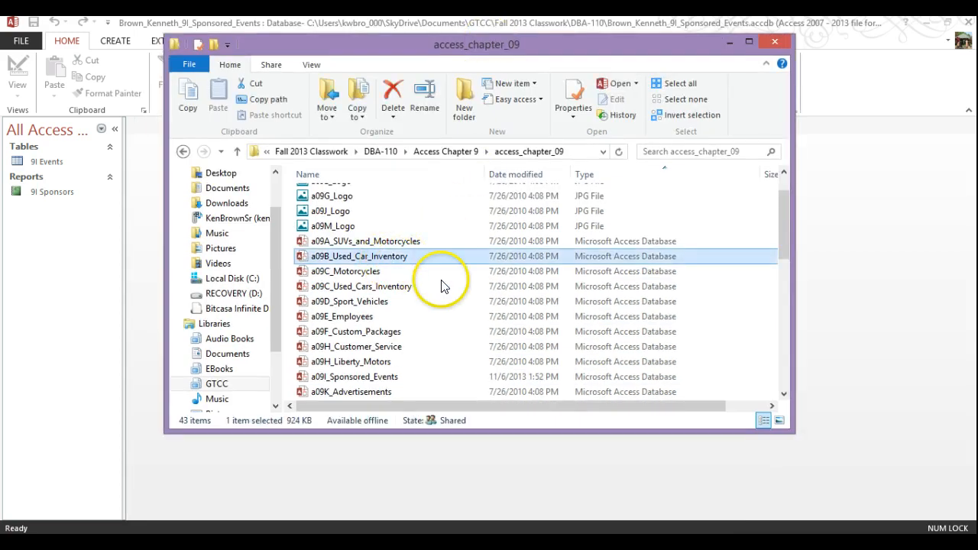
{"action": "scroll", "coordinate": [443, 283], "scroll_direction": "down", "scroll_amount": 5}
{"action": "scroll", "coordinate": [439, 281], "scroll_direction": "down", "scroll_amount": 2}
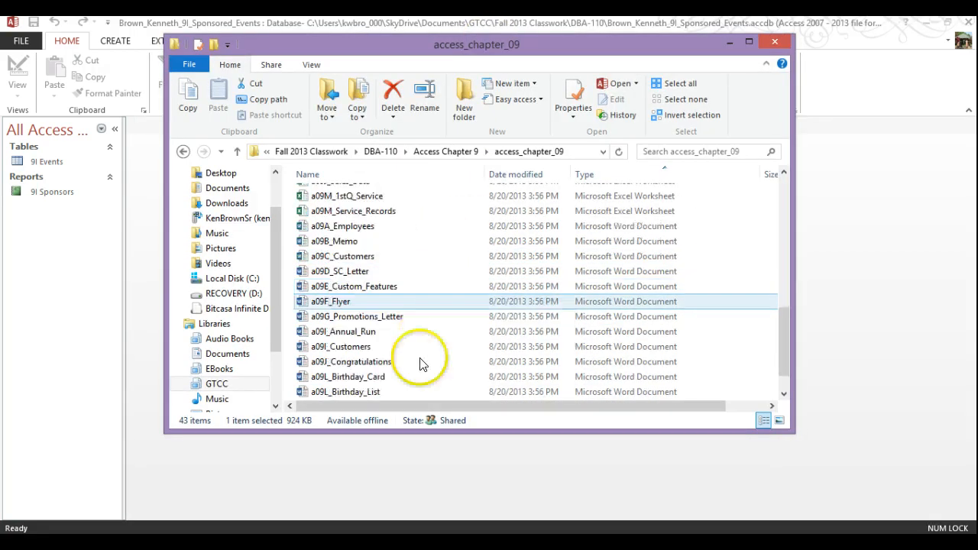
{"action": "left_click", "coordinate": [358, 346]}
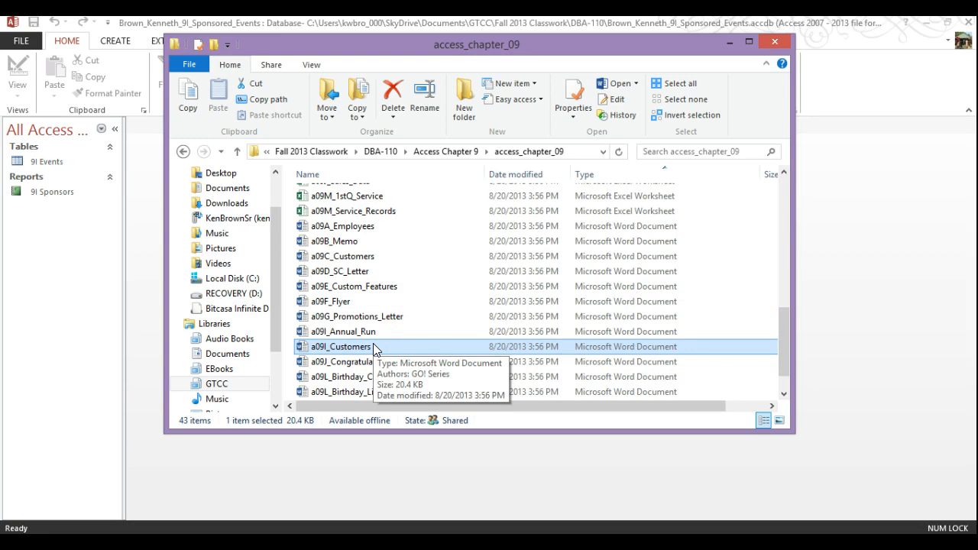
{"action": "left_click", "coordinate": [362, 350]}
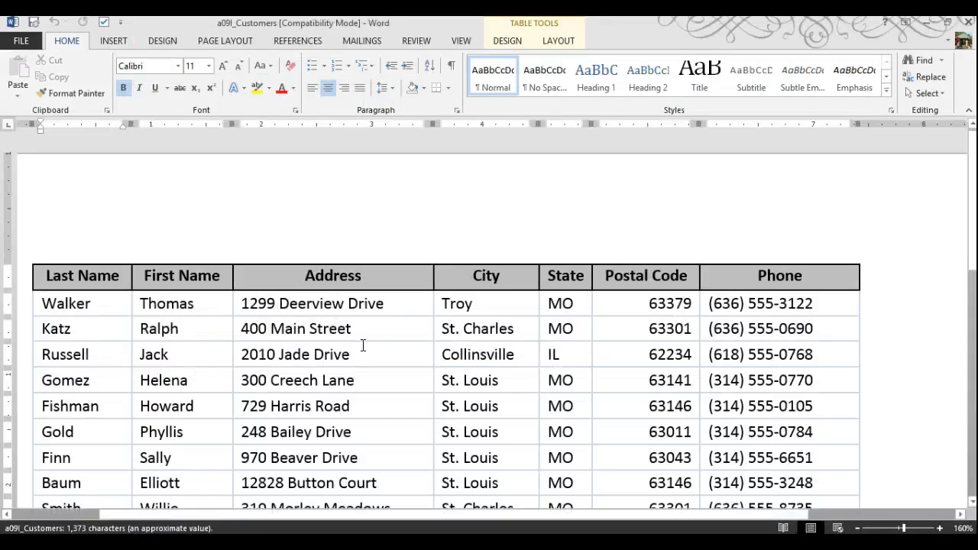
Convert the customer table to text with Tabs as the separator, and deselect the converted text
{"action": "left_click", "coordinate": [493, 312]}
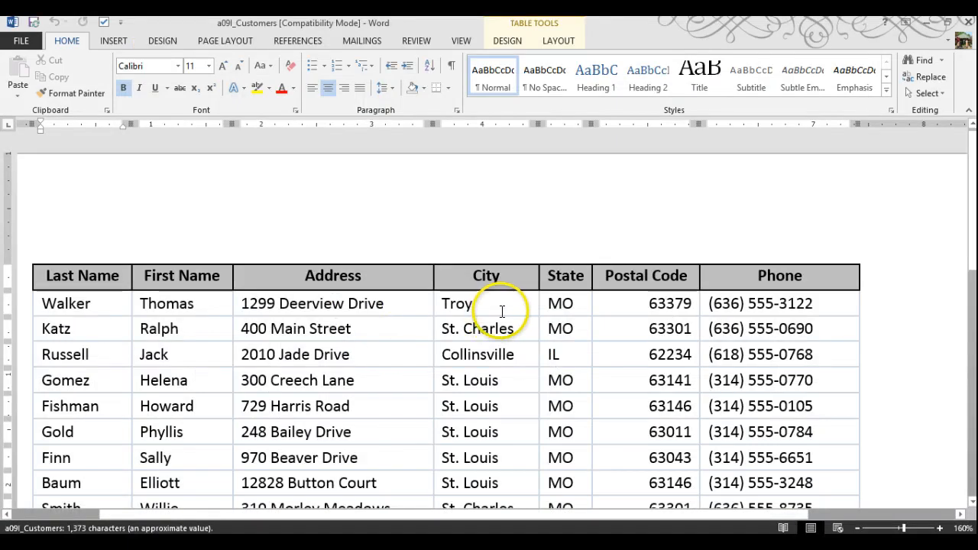
{"action": "scroll", "coordinate": [497, 312], "scroll_direction": "down", "scroll_amount": 3}
{"action": "scroll", "coordinate": [501, 311], "scroll_direction": "up", "scroll_amount": 3}
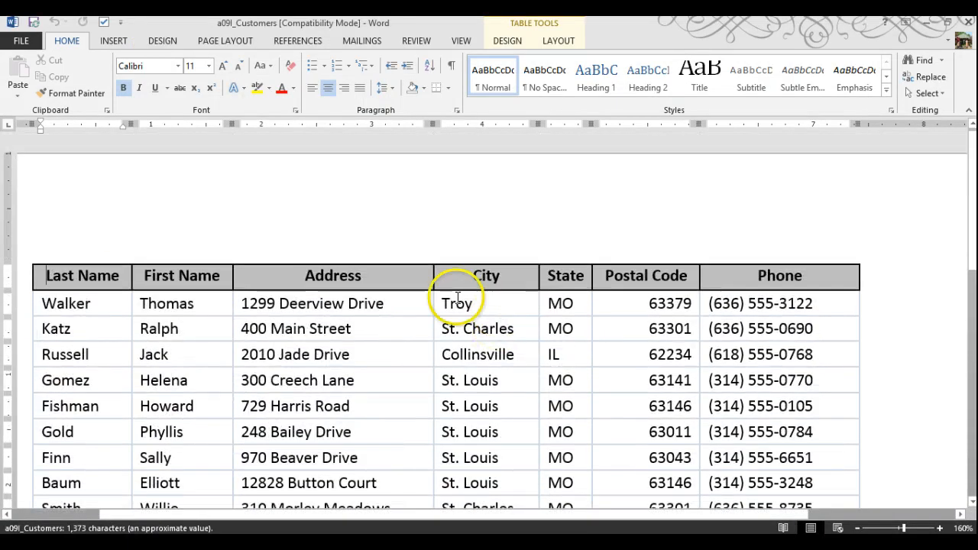
{"action": "left_click", "coordinate": [568, 42]}
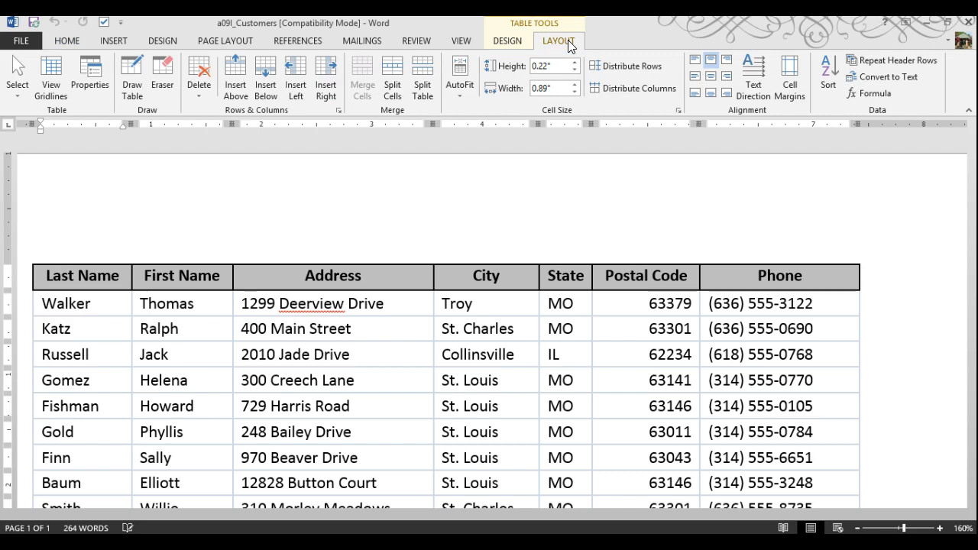
{"action": "left_click", "coordinate": [899, 78]}
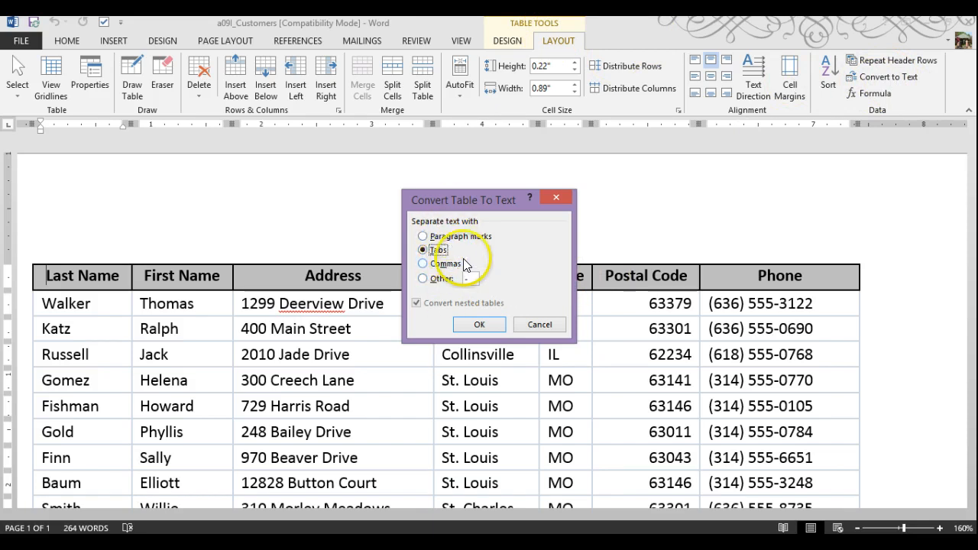
{"action": "left_click", "coordinate": [480, 325]}
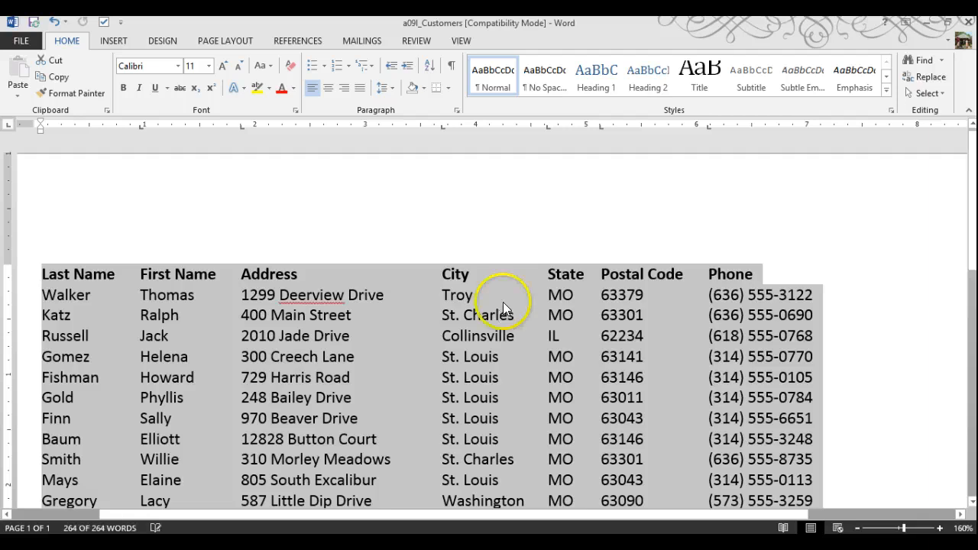
{"action": "left_click", "coordinate": [467, 263]}
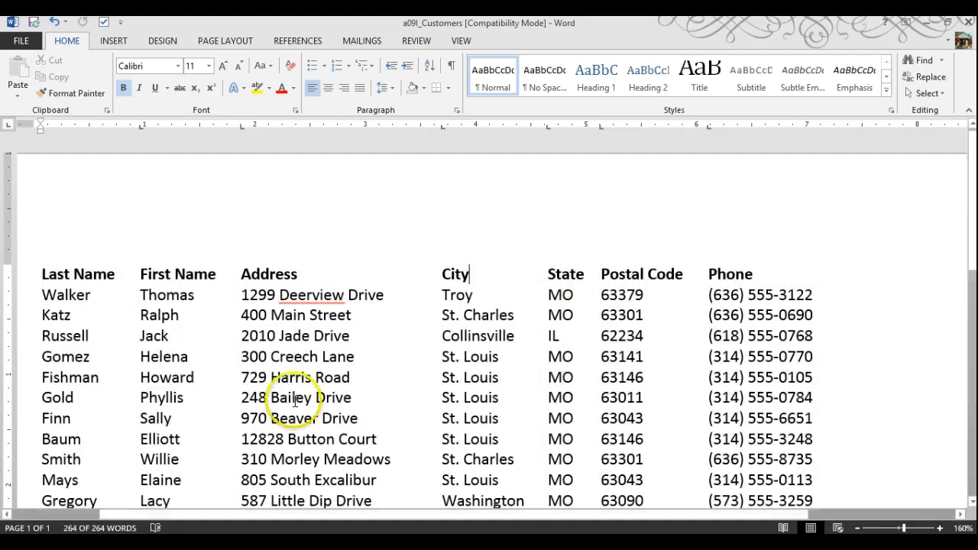
Show the paragraph marks and other hidden formatting symbols in the converted customer list
{"action": "left_click", "coordinate": [112, 41]}
{"action": "left_click", "coordinate": [61, 42]}
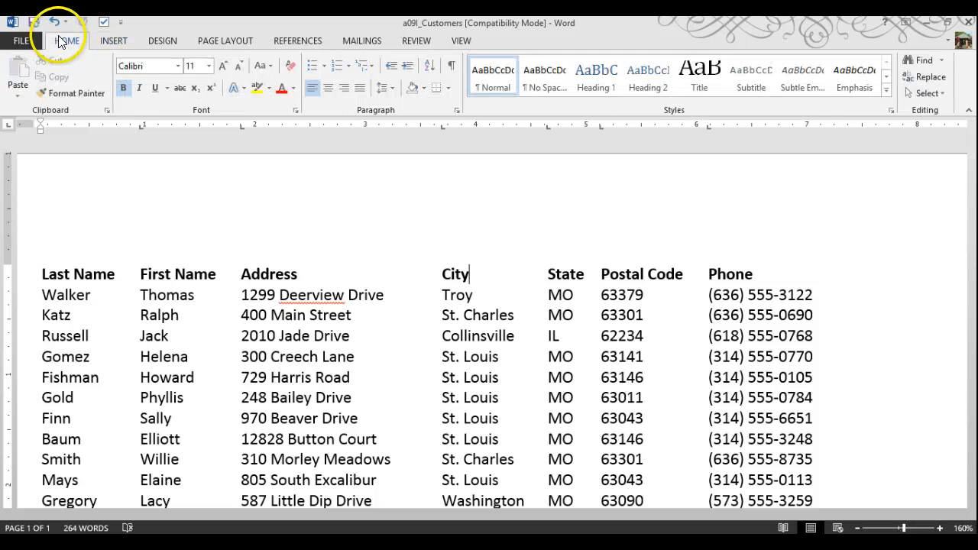
{"action": "left_click", "coordinate": [453, 66]}
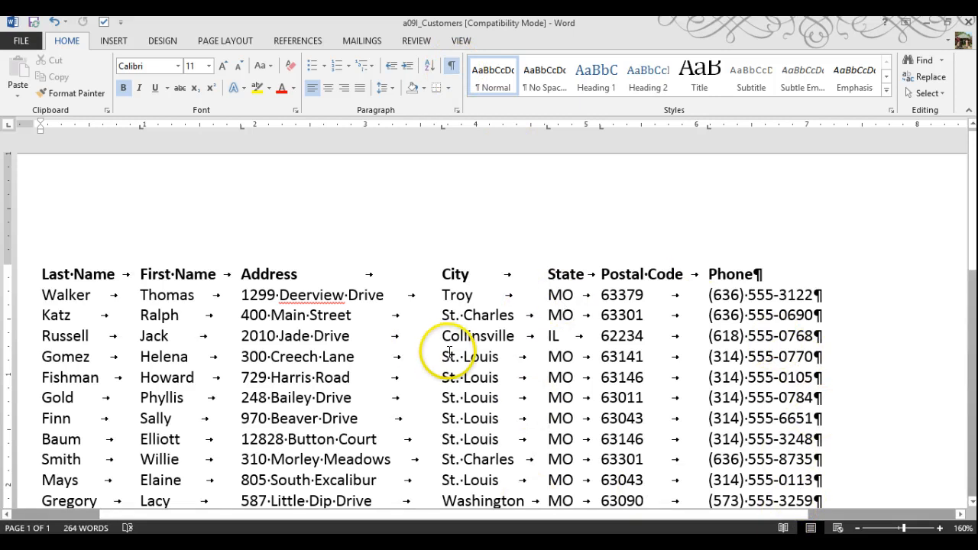
Print the tabbed customer list to the Bullzip PDF Printer
{"action": "left_click", "coordinate": [18, 43]}
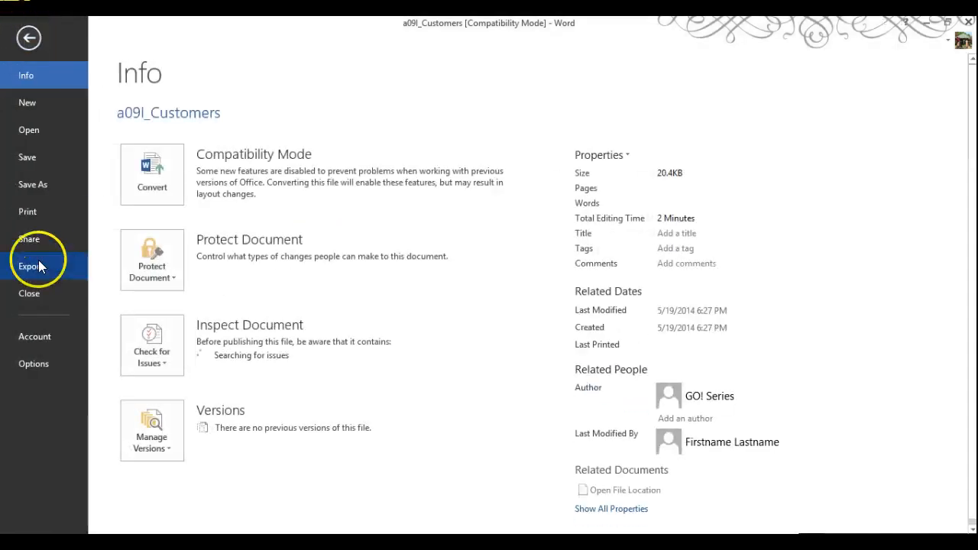
{"action": "left_click", "coordinate": [31, 211]}
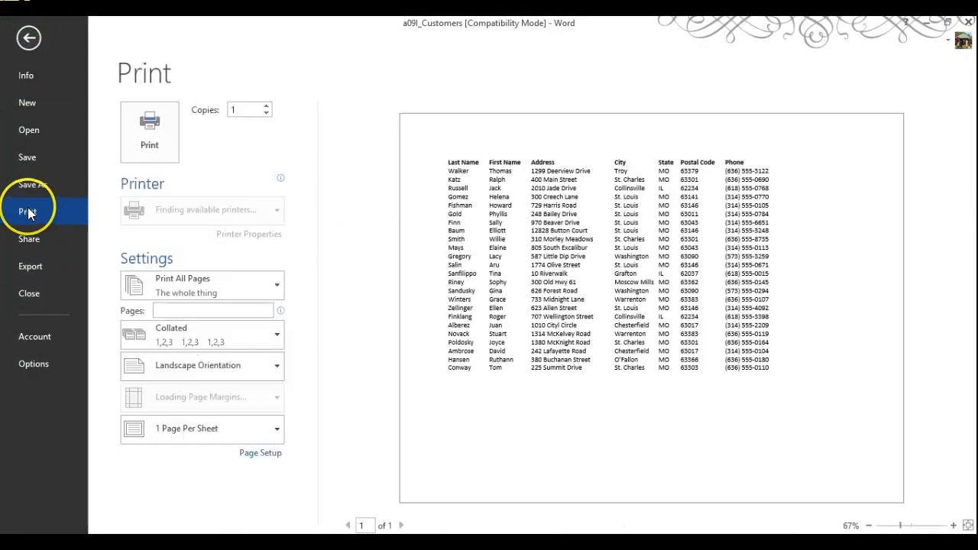
{"action": "left_click", "coordinate": [253, 211]}
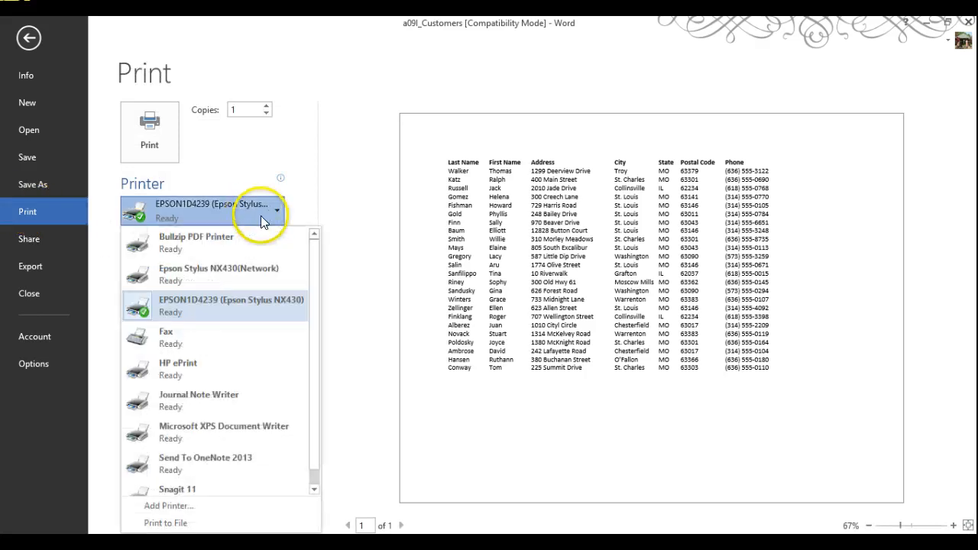
{"action": "left_click", "coordinate": [211, 233]}
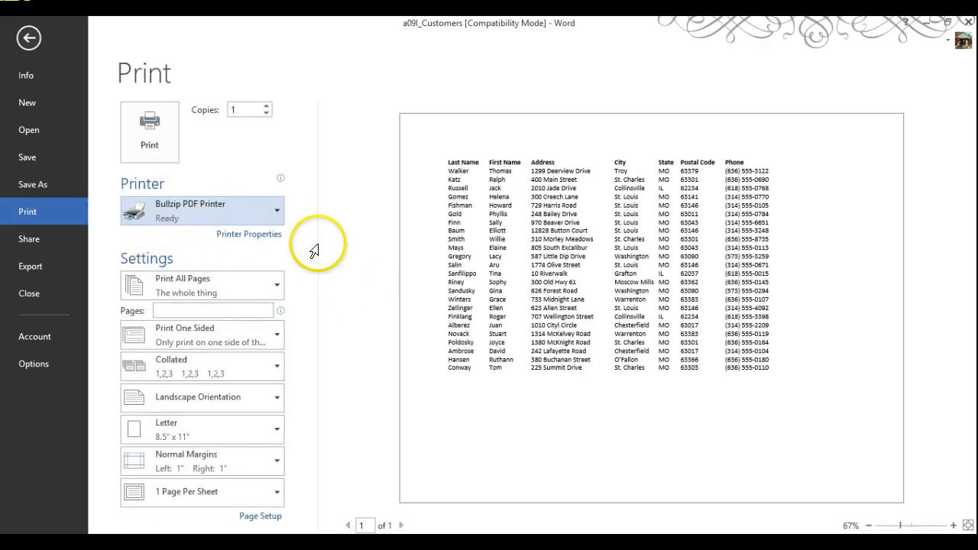
{"action": "left_click", "coordinate": [162, 140]}
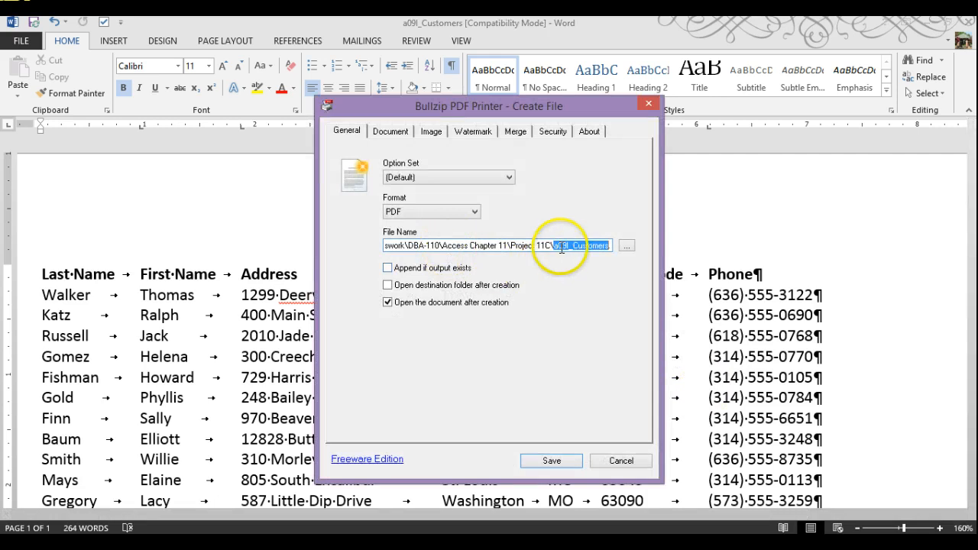
Browse to the Project 9I folder inside DBA-110 as the destination for the PDF
{"action": "left_click", "coordinate": [629, 248]}
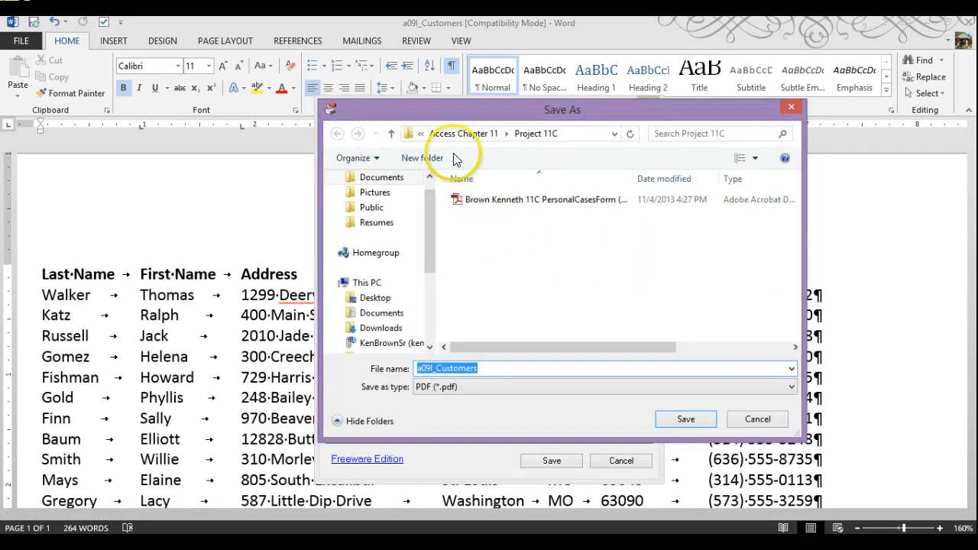
{"action": "left_click", "coordinate": [420, 133]}
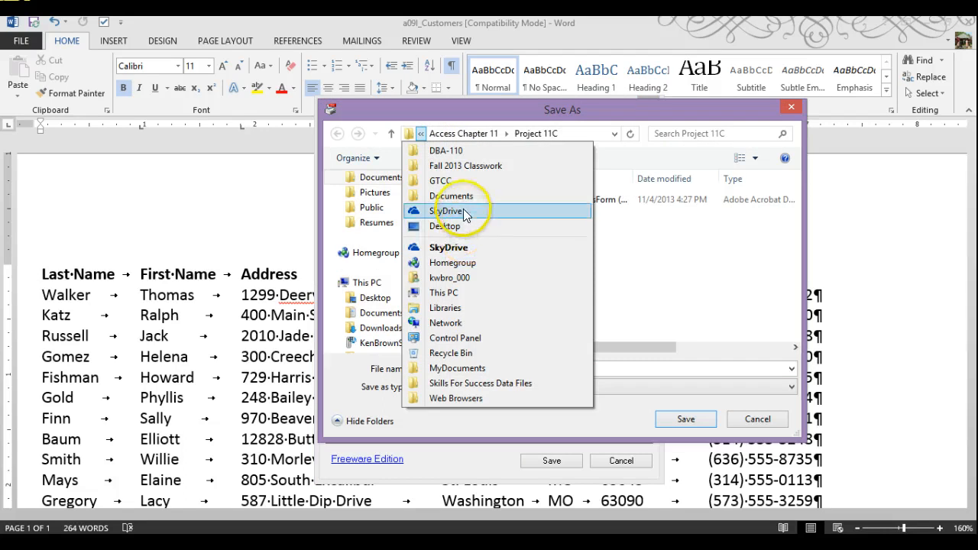
{"action": "left_click", "coordinate": [443, 150]}
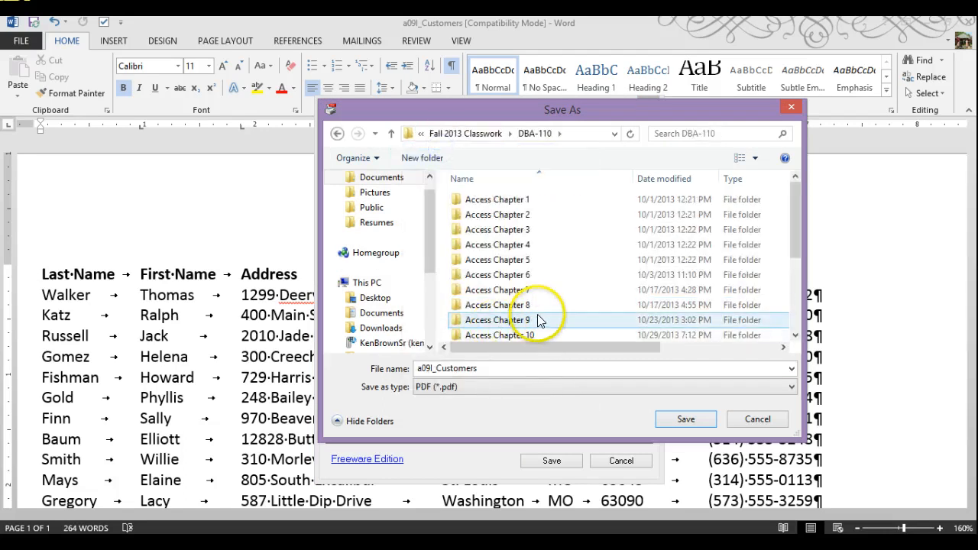
{"action": "scroll", "coordinate": [534, 313], "scroll_direction": "down", "scroll_amount": 3}
{"action": "left_click", "coordinate": [529, 306]}
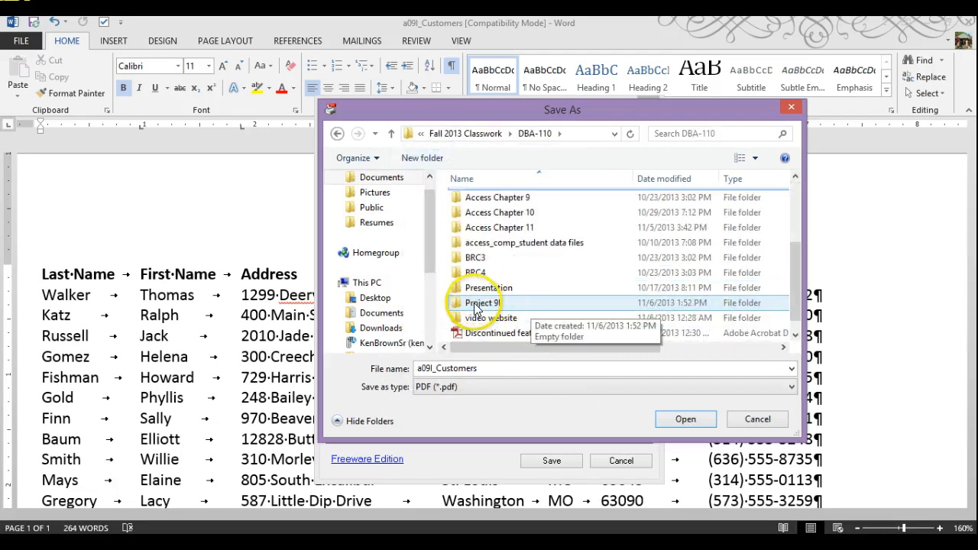
{"action": "double_click", "coordinate": [501, 303]}
Name the PDF with the student's last and first name followed by 09I_Customers(tabbed file), and create it
{"action": "left_click_drag", "start_coordinate": [412, 369], "coordinate": [483, 368]}
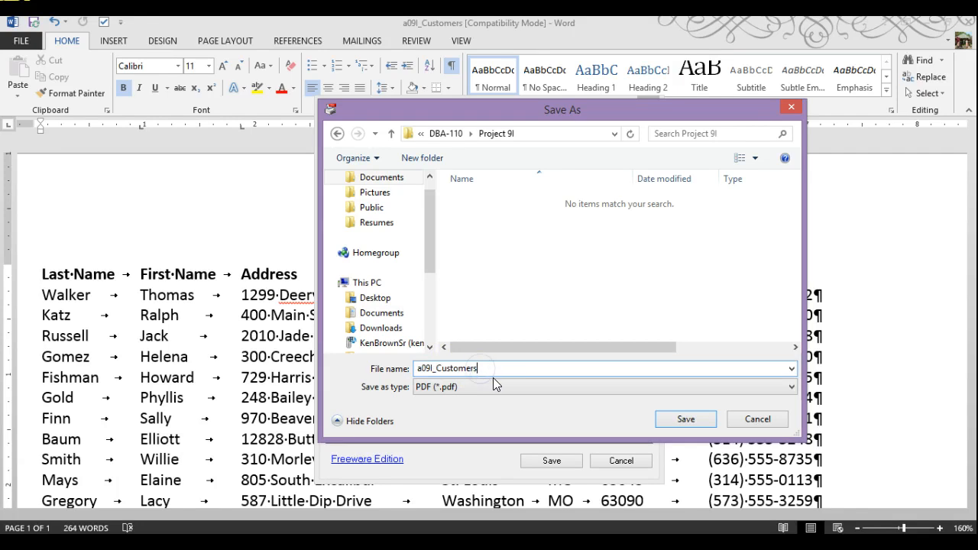
{"action": "left_click", "coordinate": [420, 369]}
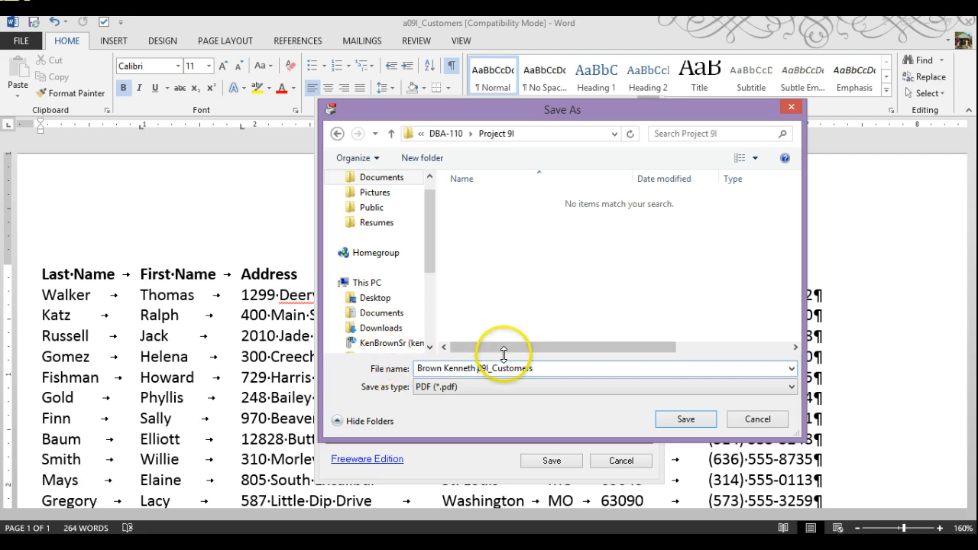
{"action": "left_click", "coordinate": [535, 368]}
{"action": "type", "text": "(tabbed file"}
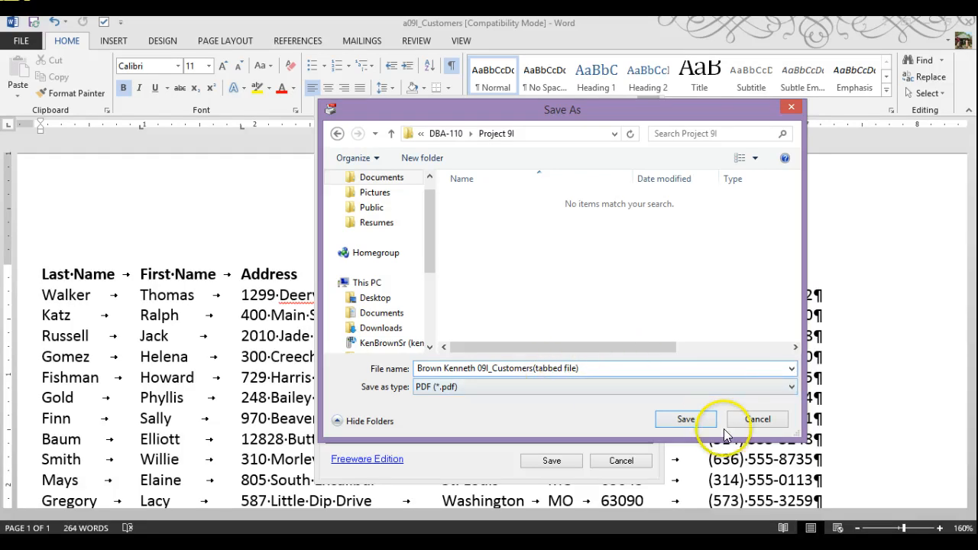
{"action": "left_click", "coordinate": [687, 419]}
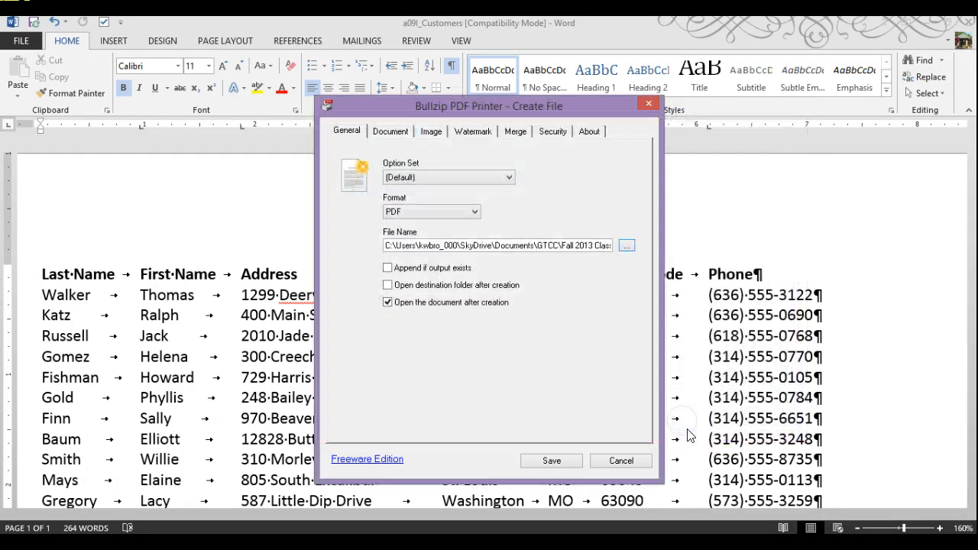
{"action": "left_click", "coordinate": [551, 461]}
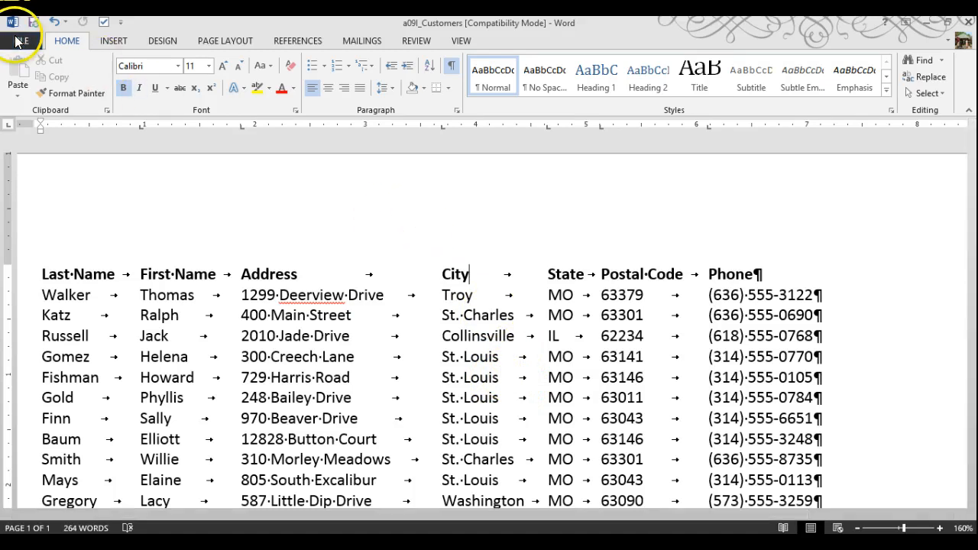
Start saving a copy of the Word document and choose the Project 9I folder in DBA-110 as its location
{"action": "left_click", "coordinate": [18, 41]}
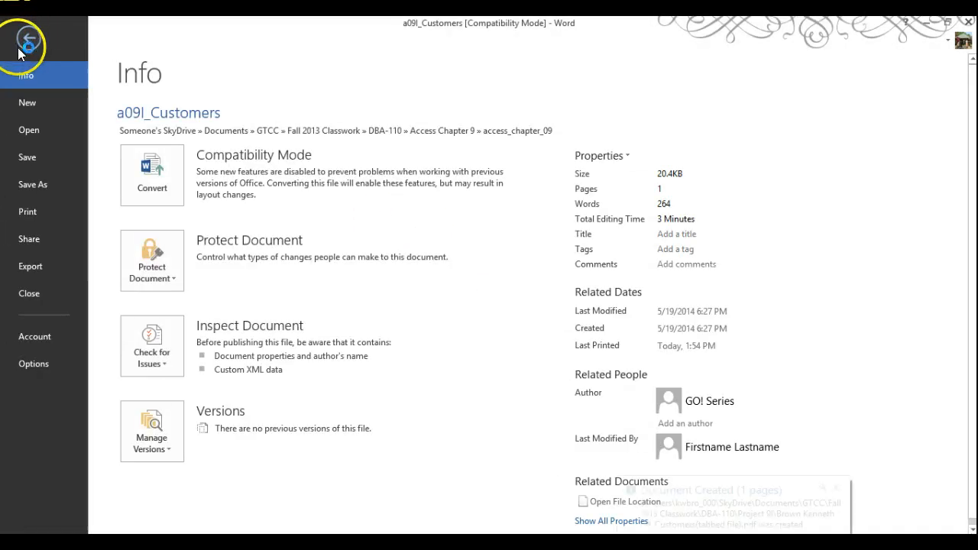
{"action": "left_click", "coordinate": [21, 192]}
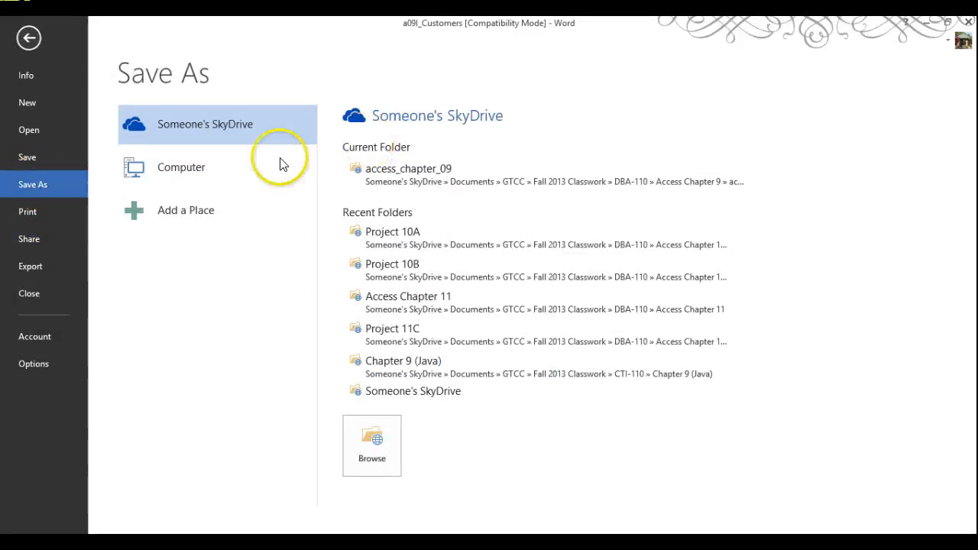
{"action": "left_click", "coordinate": [378, 445]}
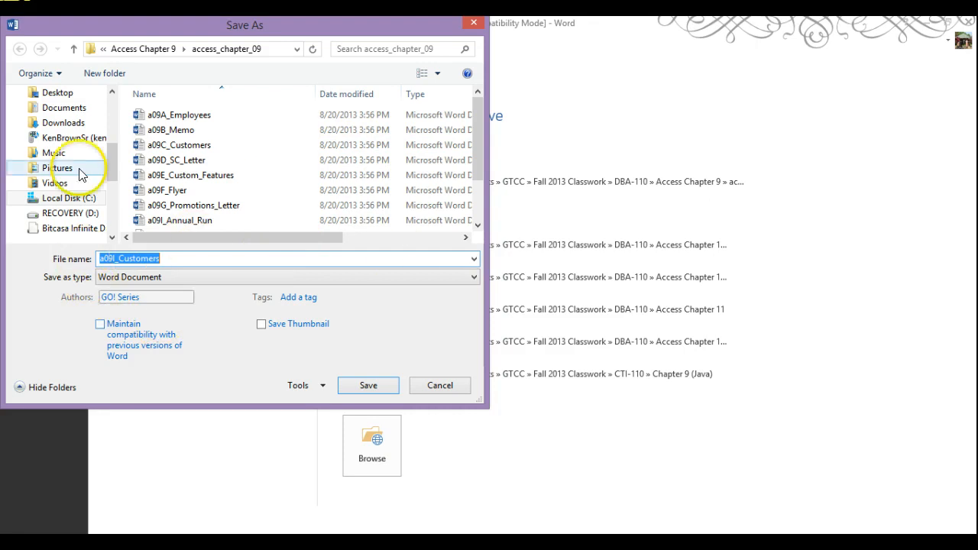
{"action": "left_click", "coordinate": [143, 49]}
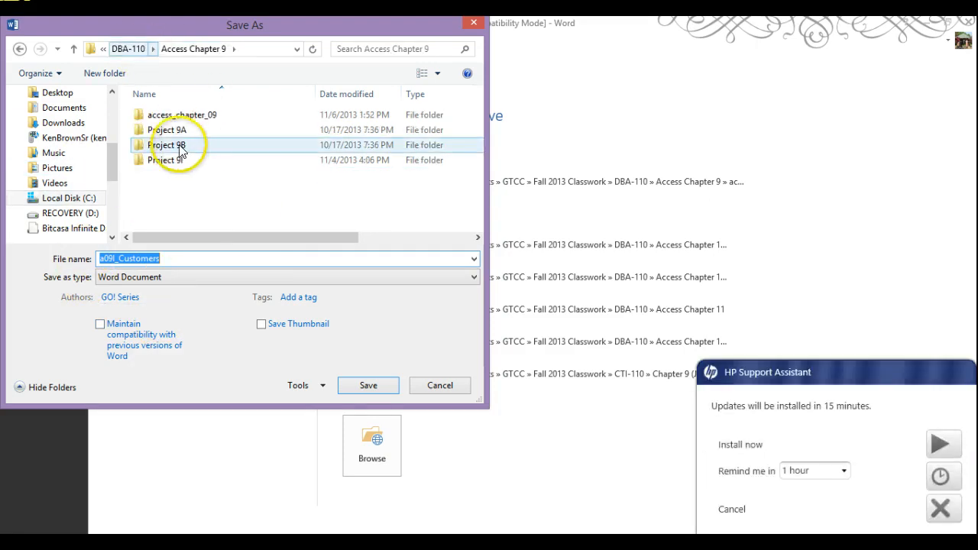
{"action": "left_click", "coordinate": [122, 48]}
{"action": "left_click", "coordinate": [211, 188]}
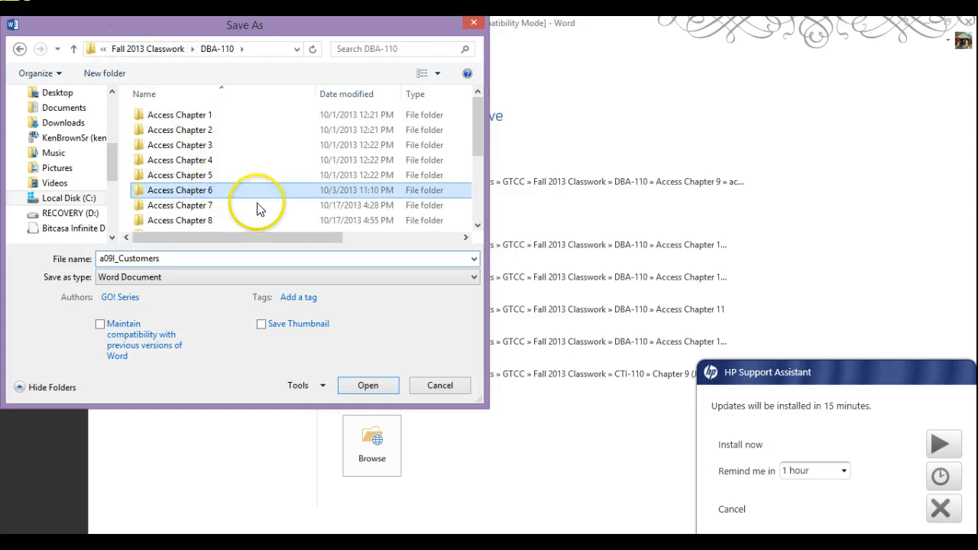
{"action": "scroll", "coordinate": [255, 204], "scroll_direction": "down", "scroll_amount": 3}
{"action": "double_click", "coordinate": [158, 213]}
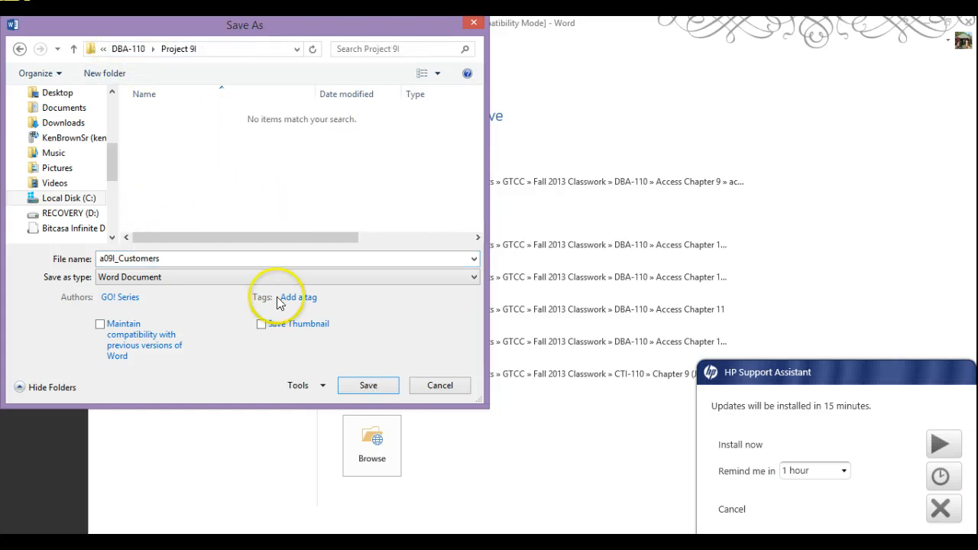
Save the copy as Plain Text under the student's last and first name plus 09I_Customers with Windows (Default) encoding, and dismiss the HP update reminder
{"action": "left_click", "coordinate": [166, 280]}
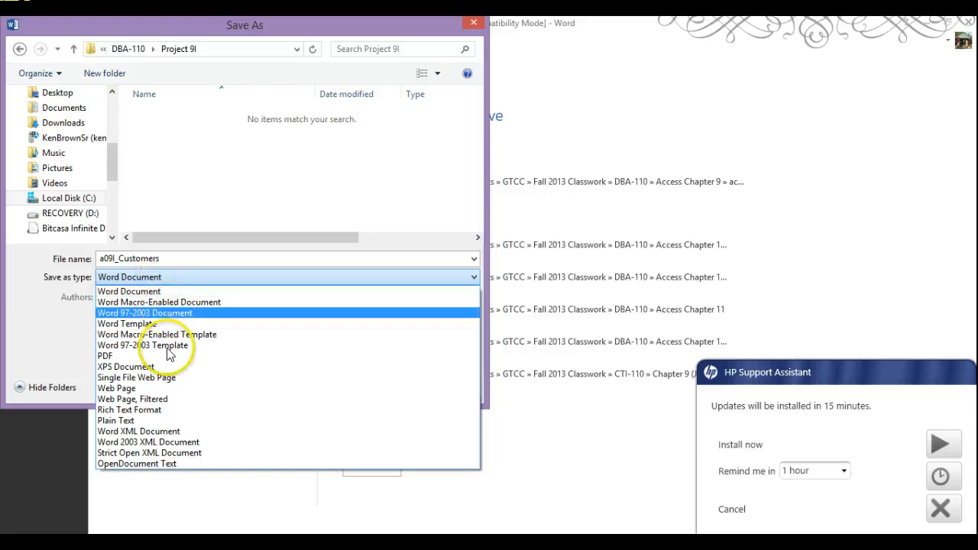
{"action": "left_click", "coordinate": [110, 421]}
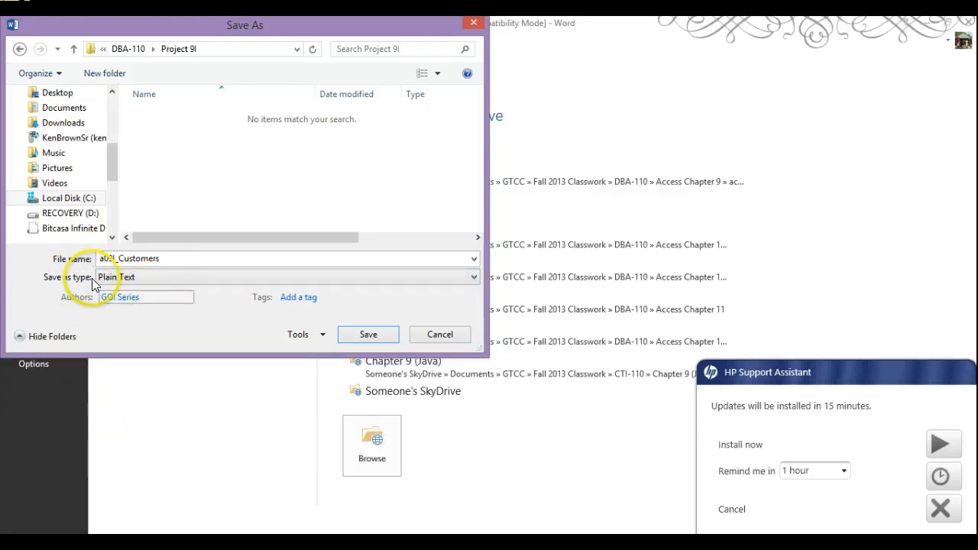
{"action": "left_click", "coordinate": [100, 259]}
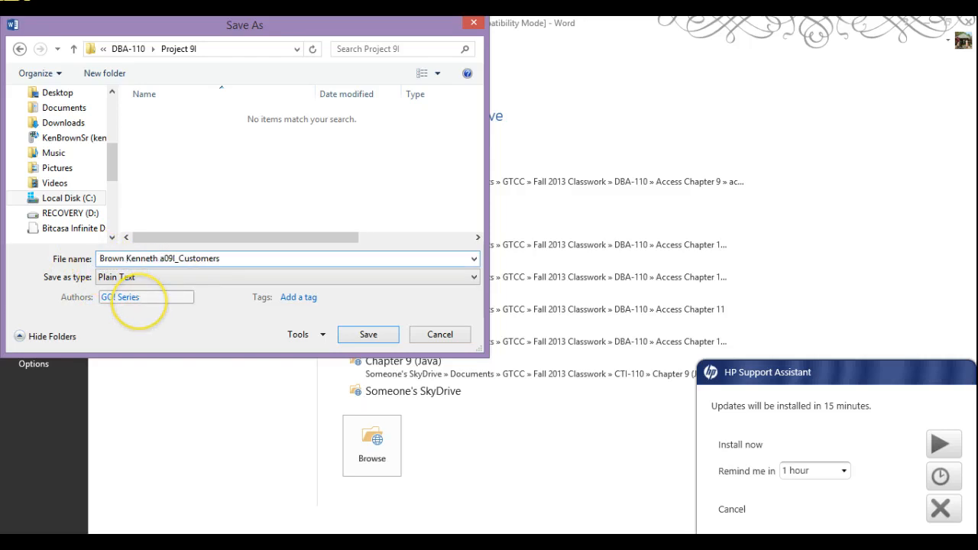
{"action": "key", "text": "Delete"}
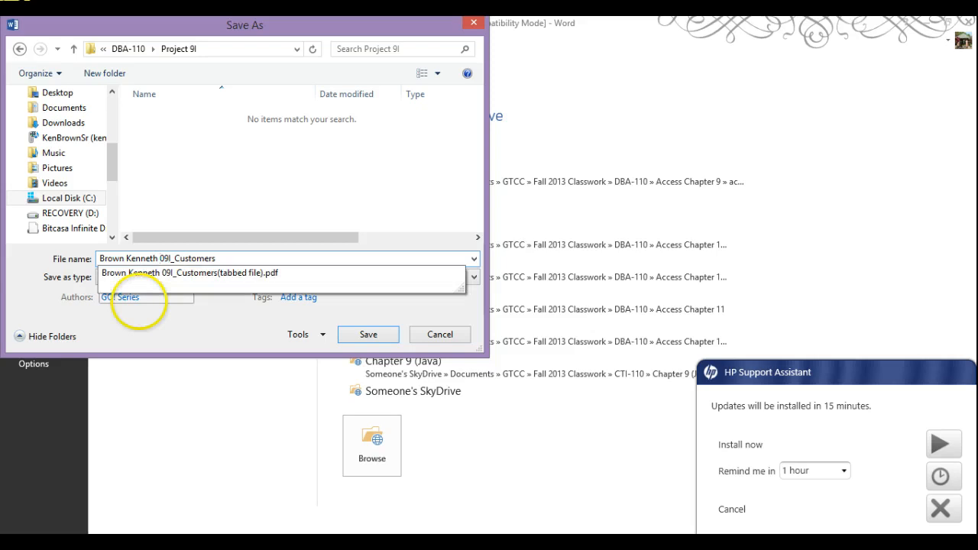
{"action": "left_click", "coordinate": [365, 334]}
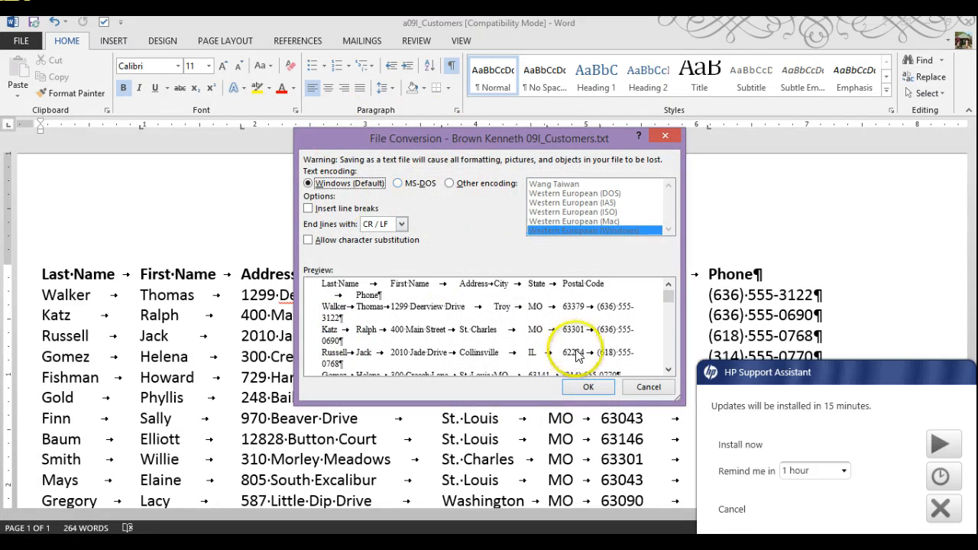
{"action": "left_click", "coordinate": [589, 389]}
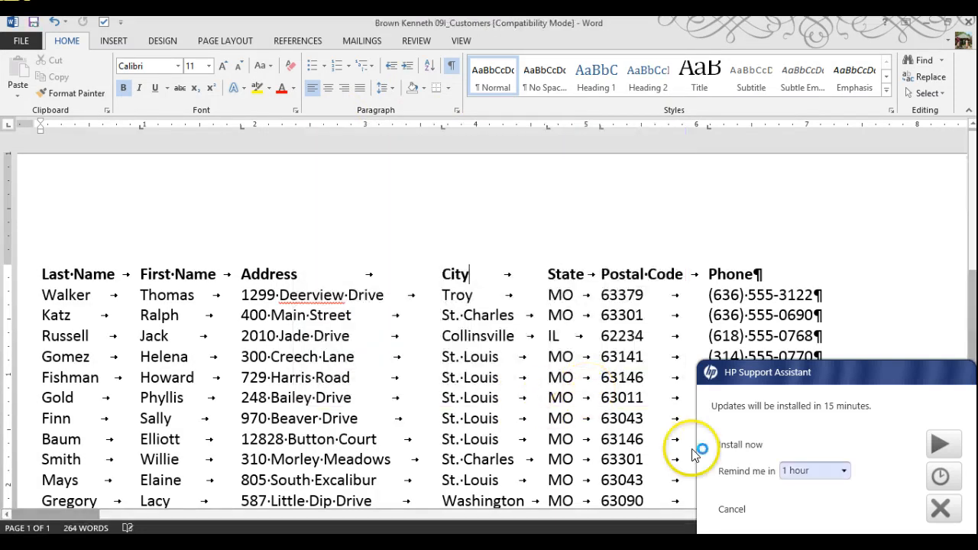
{"action": "left_click", "coordinate": [941, 508]}
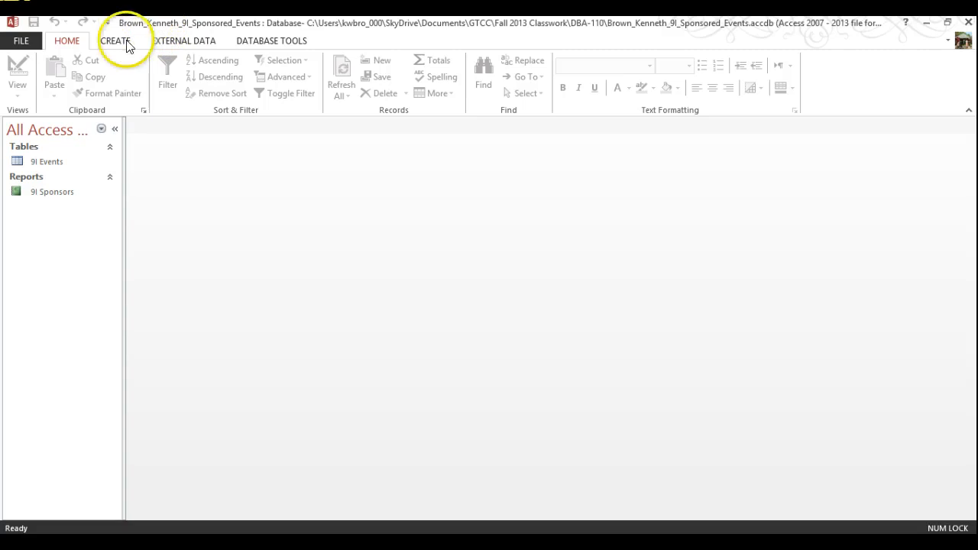
Switch to the Access database, start a text file import into a new table, and open the source file browser
{"action": "left_click", "coordinate": [175, 44]}
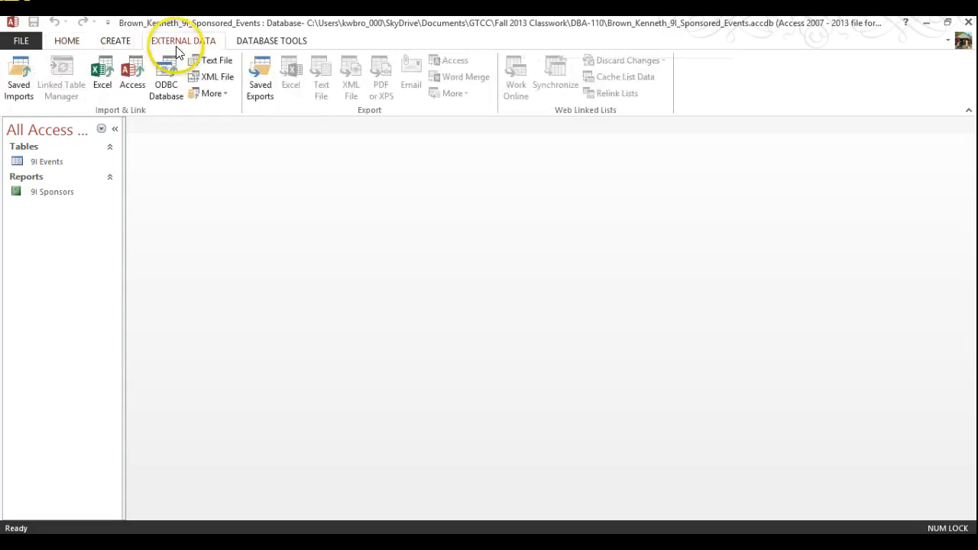
{"action": "left_click", "coordinate": [214, 64]}
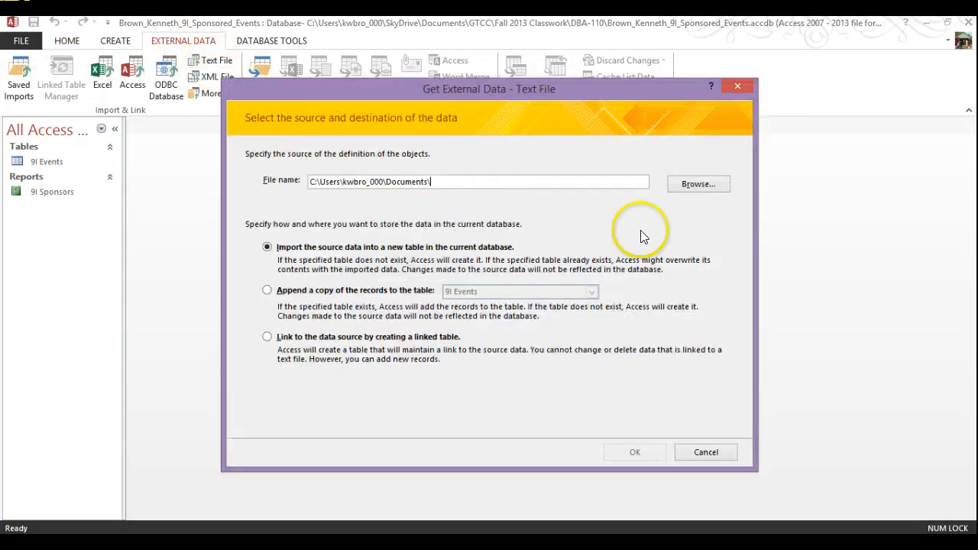
{"action": "left_click", "coordinate": [697, 185]}
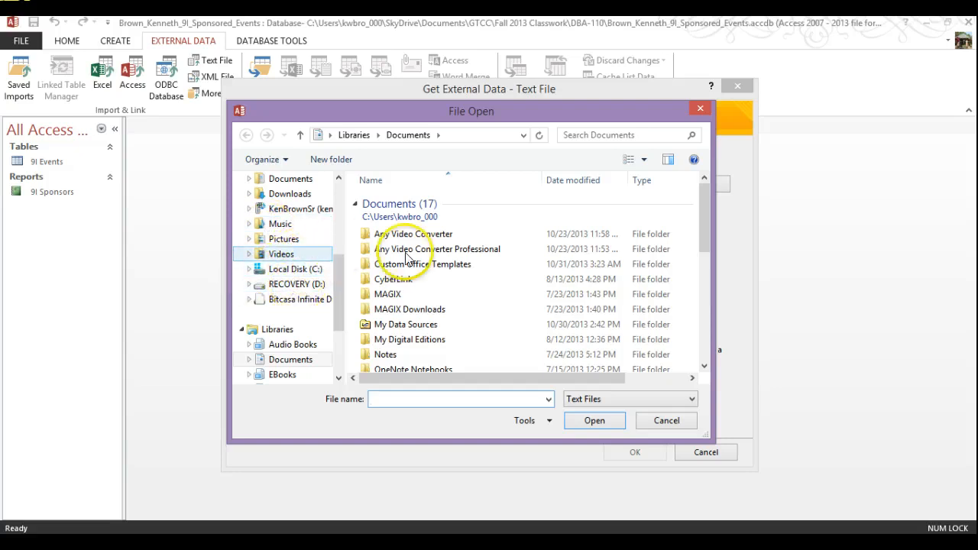
Browse to the Project 9I folder under SkyDrive > Documents > GTCC > Fall 2013 Classwork > DBA-110
{"action": "left_click_drag", "start_coordinate": [338, 313], "coordinate": [332, 229]}
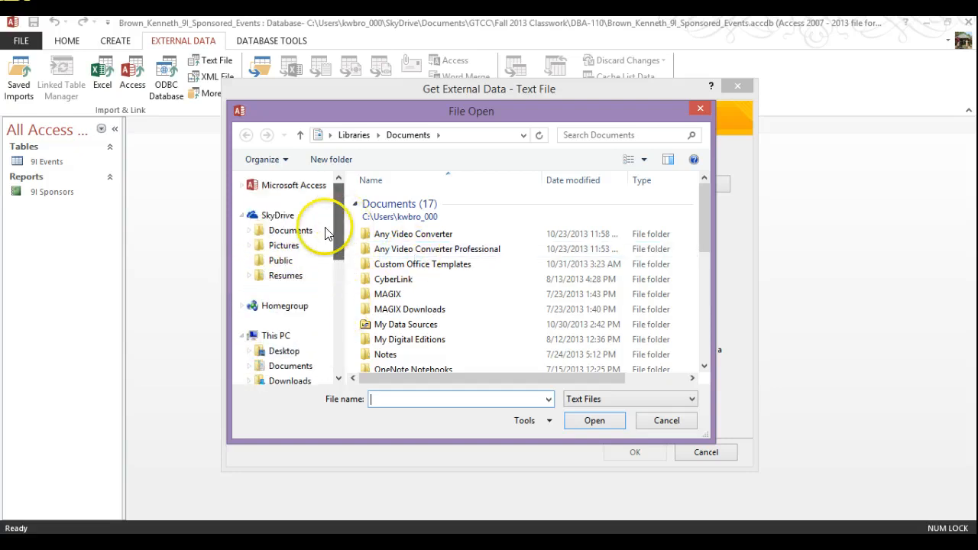
{"action": "left_click", "coordinate": [281, 217]}
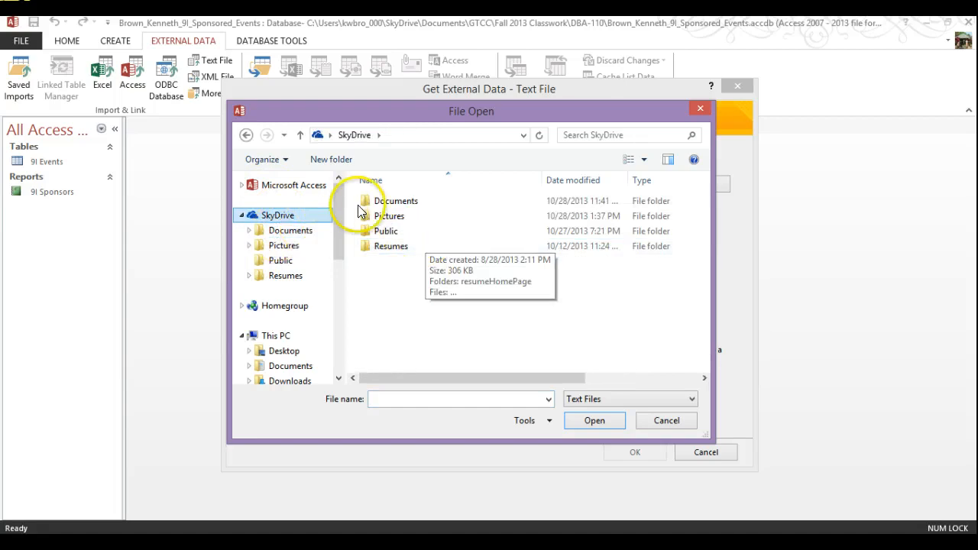
{"action": "left_click", "coordinate": [382, 205]}
{"action": "double_click", "coordinate": [382, 204]}
{"action": "double_click", "coordinate": [384, 203]}
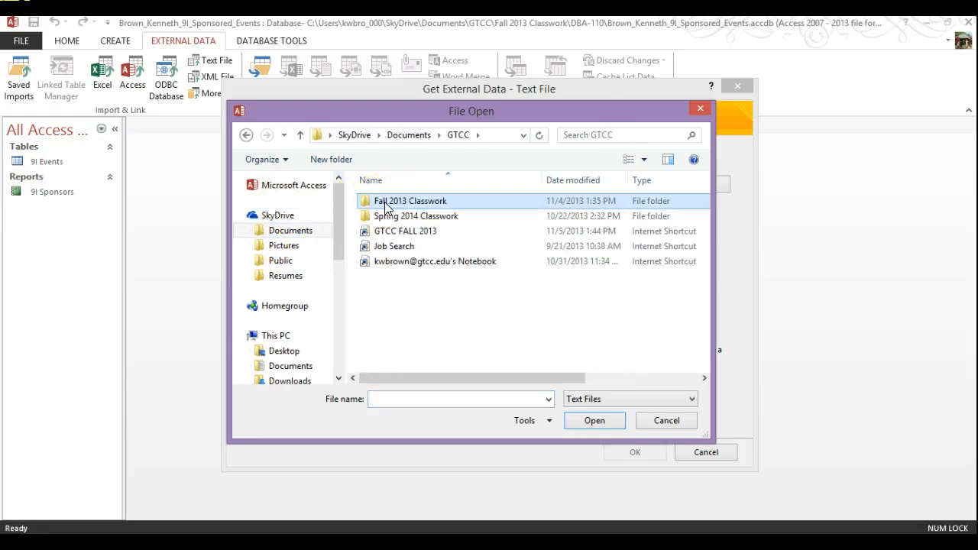
{"action": "double_click", "coordinate": [386, 203]}
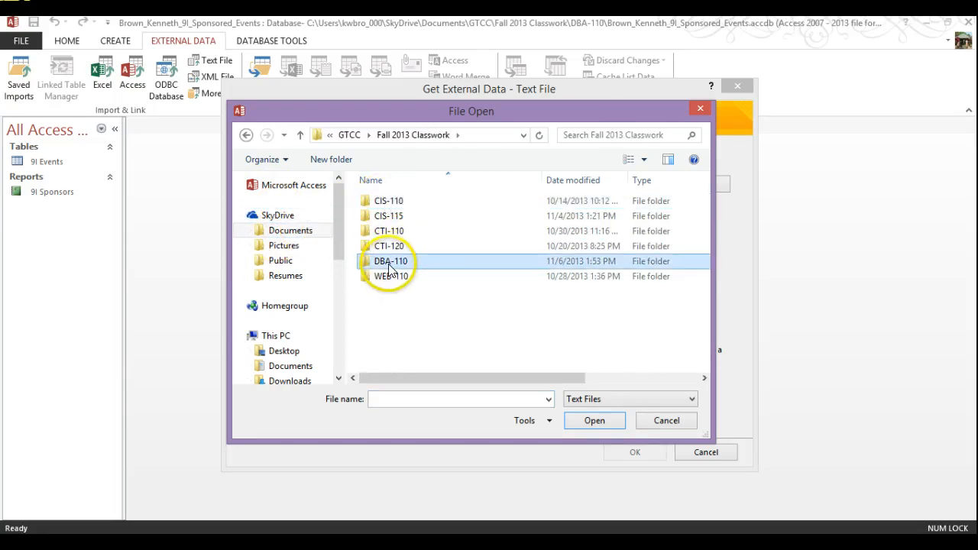
{"action": "double_click", "coordinate": [387, 262]}
{"action": "left_click", "coordinate": [408, 338]}
{"action": "scroll", "coordinate": [466, 344], "scroll_direction": "down", "scroll_amount": 2}
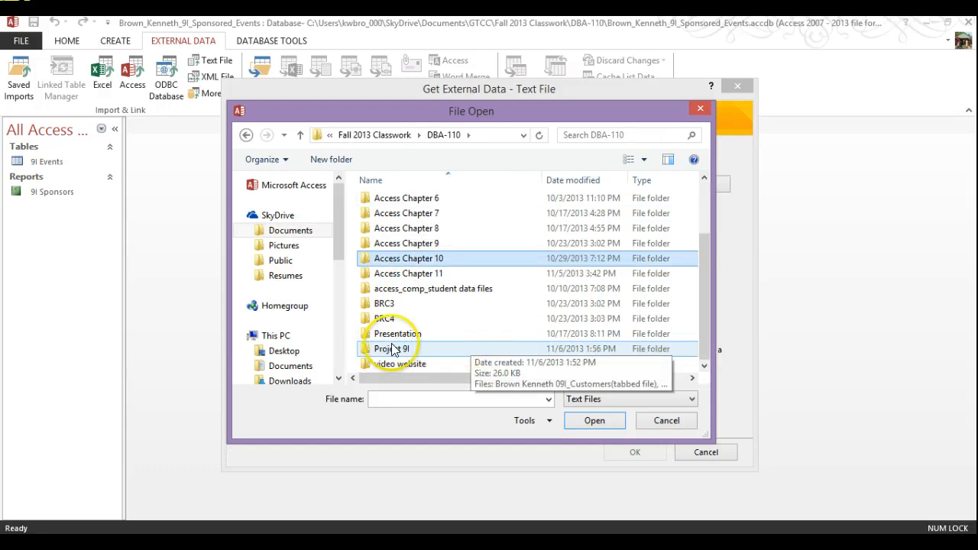
{"action": "double_click", "coordinate": [382, 349]}
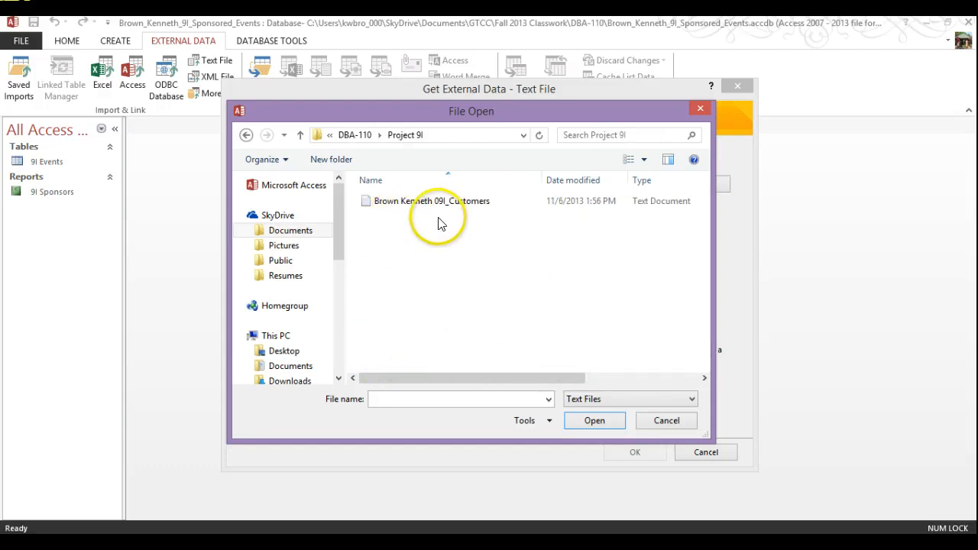
Try to import the student's 09I_Customers text file into a new table, and dismiss the wizard's message
{"action": "left_click", "coordinate": [646, 204]}
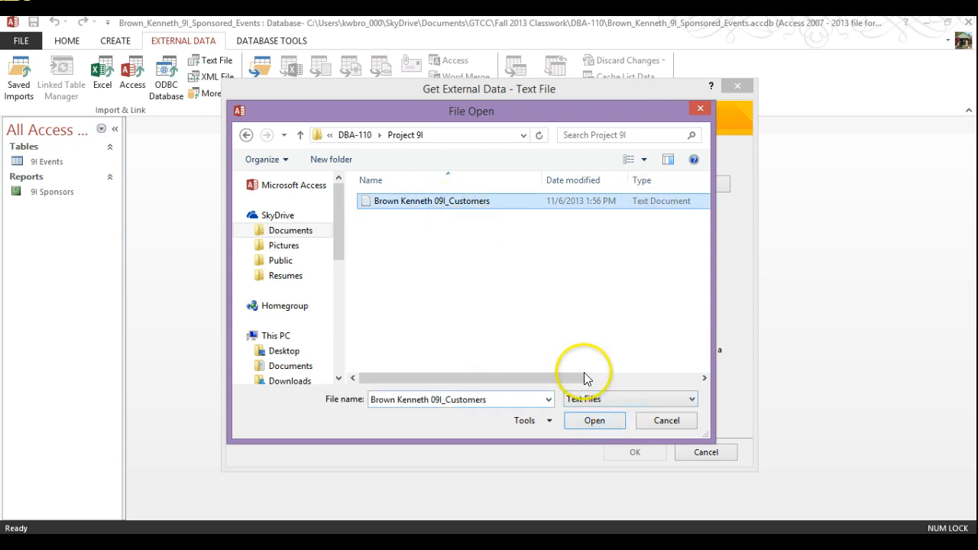
{"action": "left_click", "coordinate": [595, 421]}
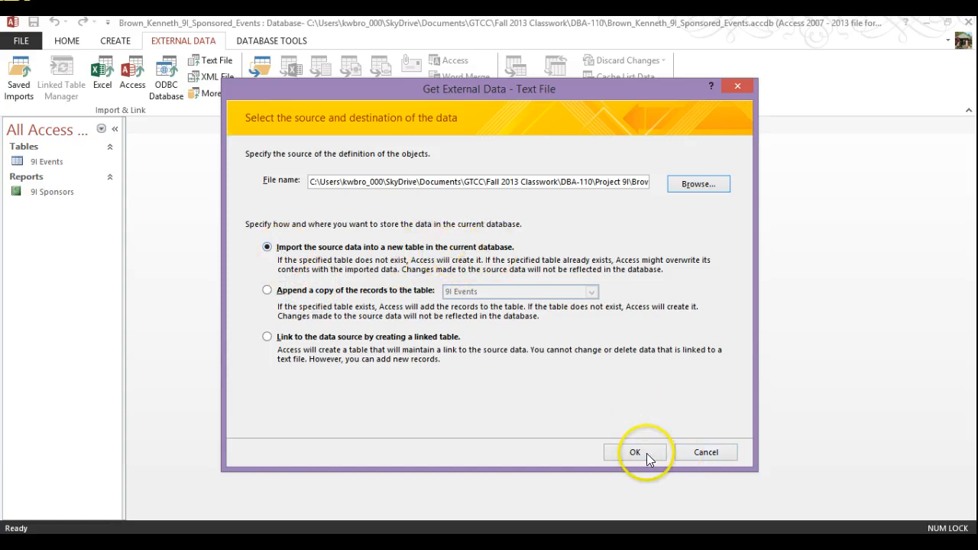
{"action": "left_click", "coordinate": [646, 453]}
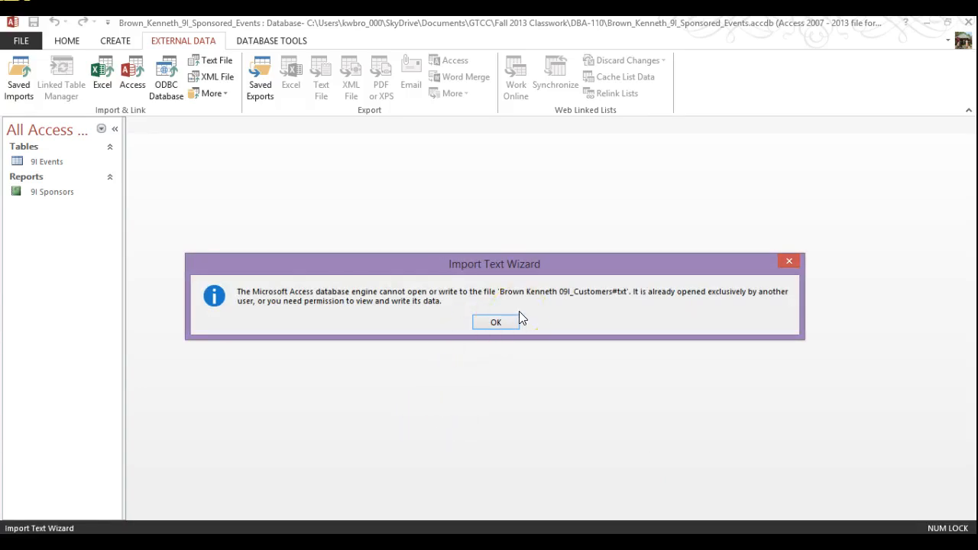
{"action": "left_click", "coordinate": [496, 323]}
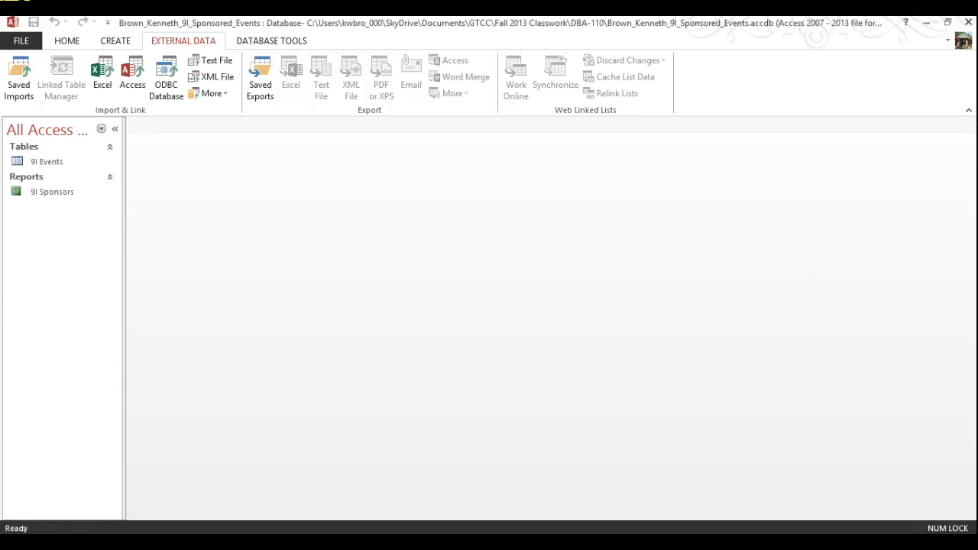
Close the Word window, and restart the import of the student's 09I_Customers text file into a new table
{"action": "right_click", "coordinate": [585, 538]}
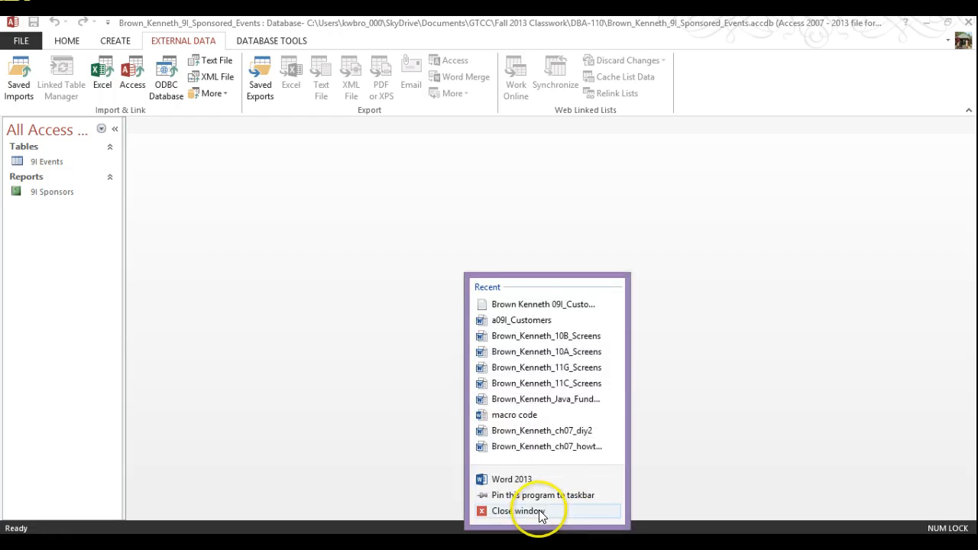
{"action": "left_click", "coordinate": [538, 511]}
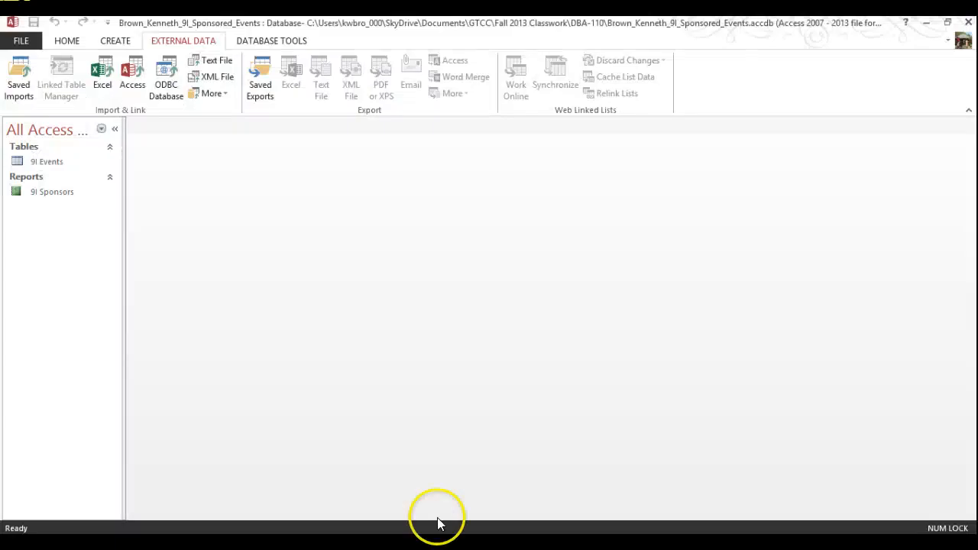
{"action": "left_click", "coordinate": [211, 61]}
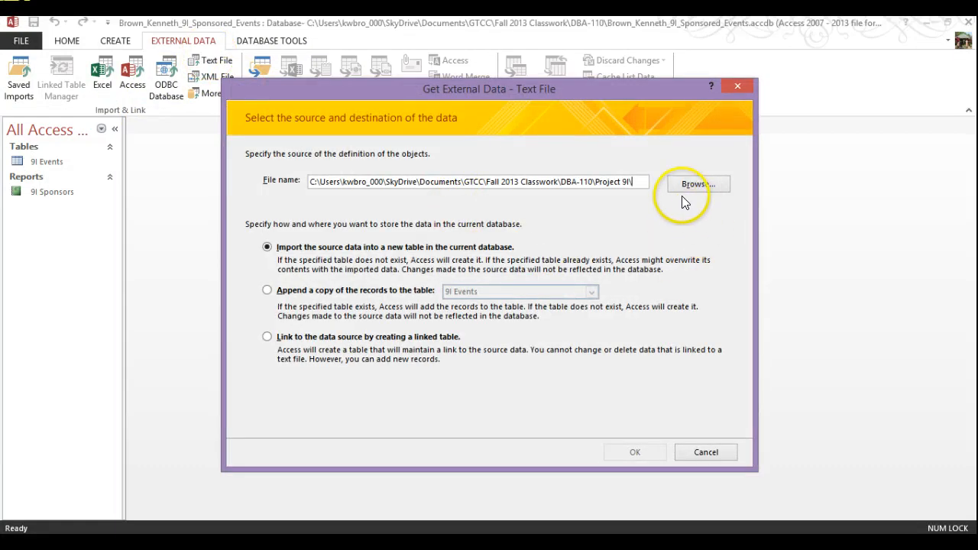
{"action": "left_click", "coordinate": [709, 183]}
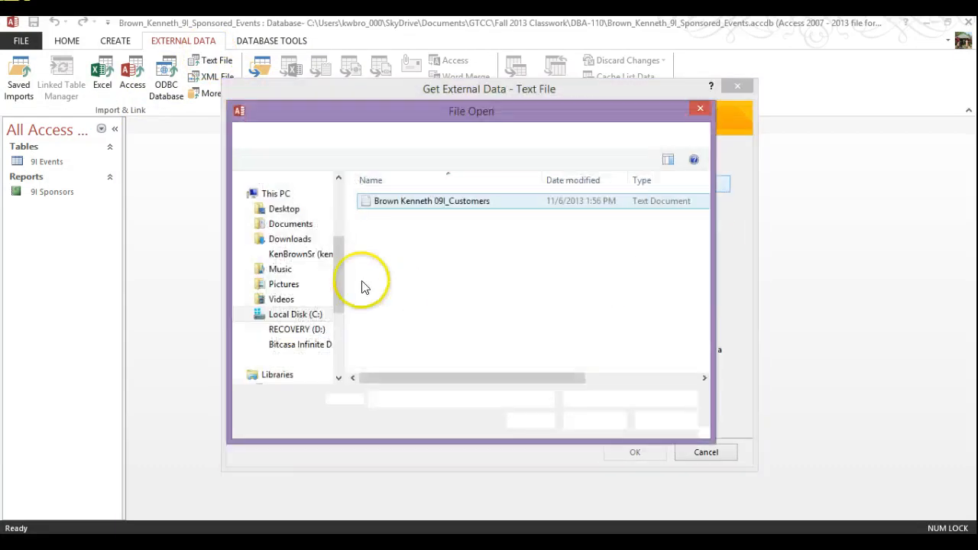
{"action": "double_click", "coordinate": [428, 203]}
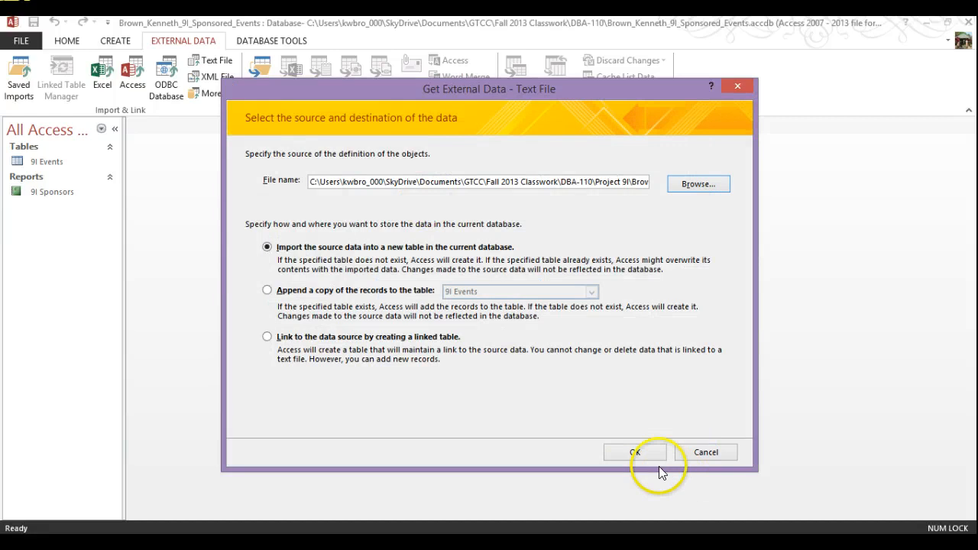
{"action": "left_click", "coordinate": [636, 450]}
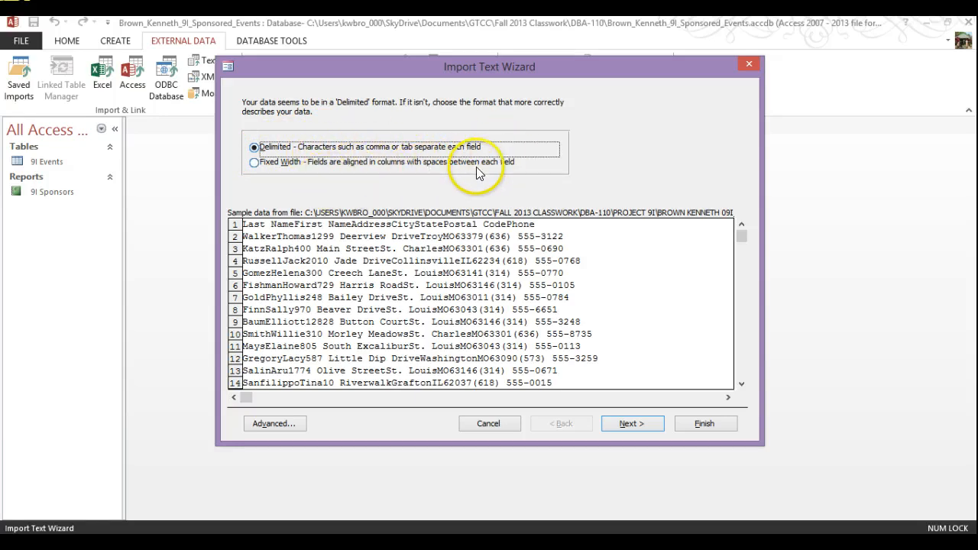
Accept the Delimited format with Tab as the delimiter, and use the first row as field names
{"action": "left_click", "coordinate": [623, 428]}
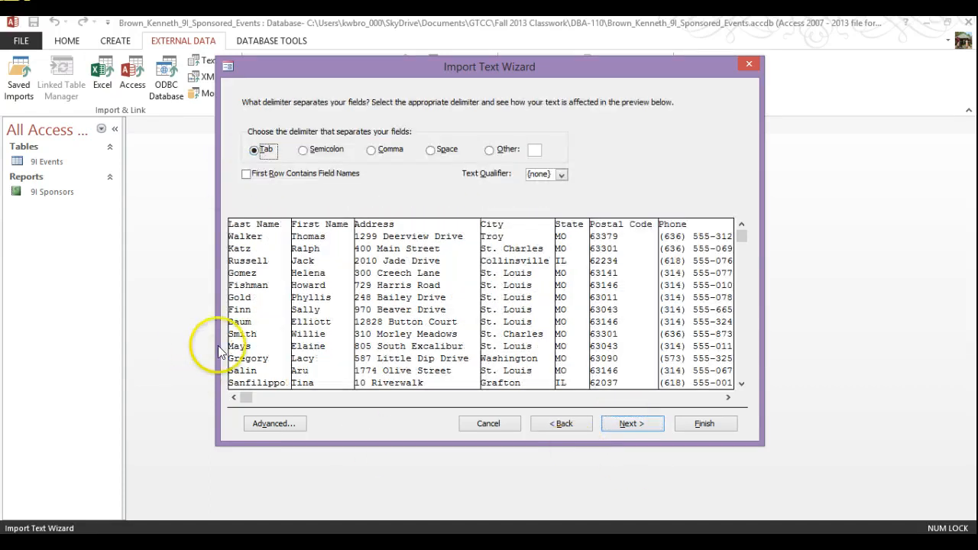
{"action": "left_click", "coordinate": [247, 175]}
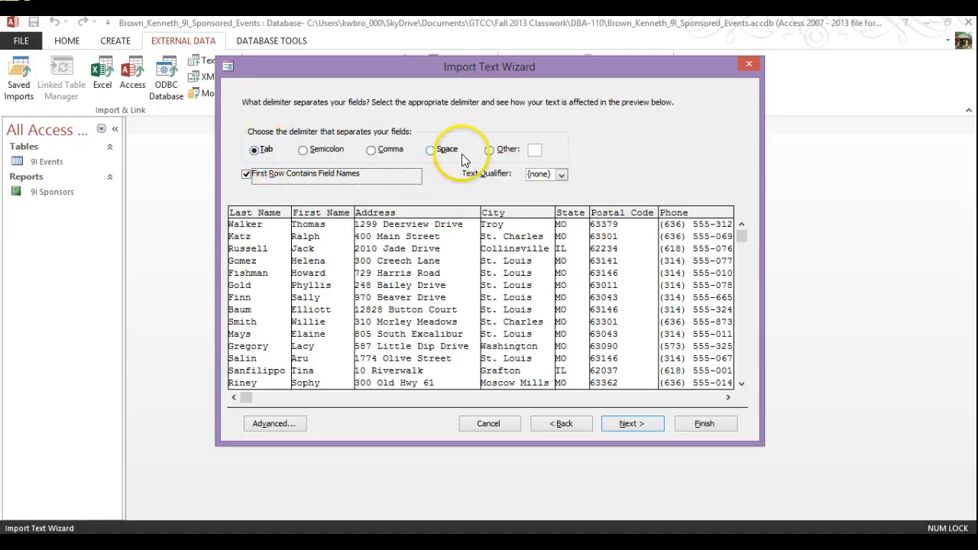
{"action": "left_click", "coordinate": [637, 428]}
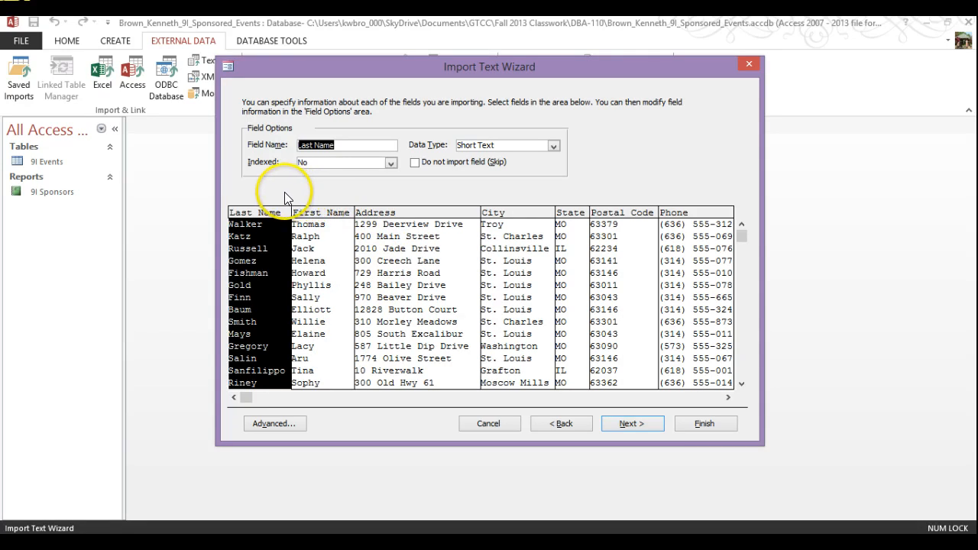
Set the Postal Code field's data type to Short Text and its index to Yes (No Duplicates)
{"action": "left_click", "coordinate": [626, 228]}
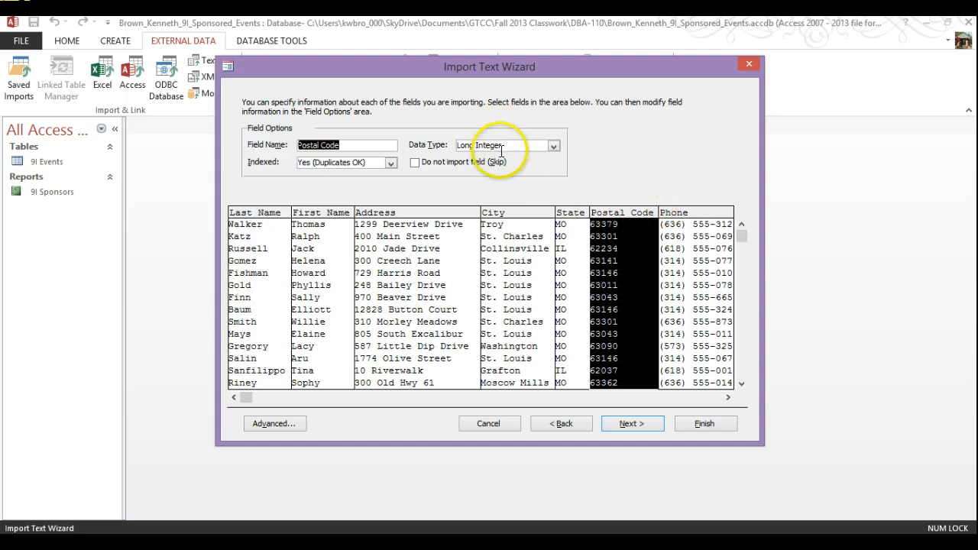
{"action": "left_click", "coordinate": [557, 143]}
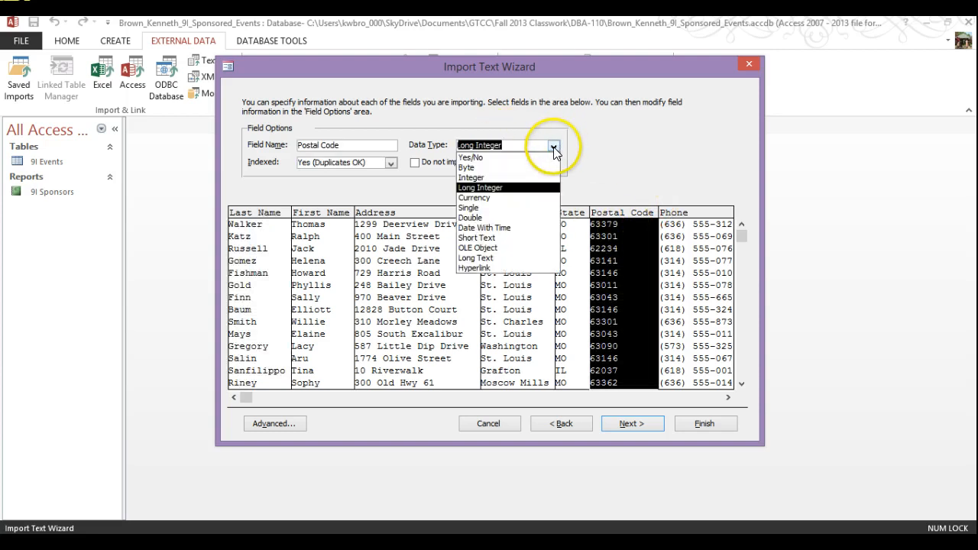
{"action": "left_click", "coordinate": [486, 238]}
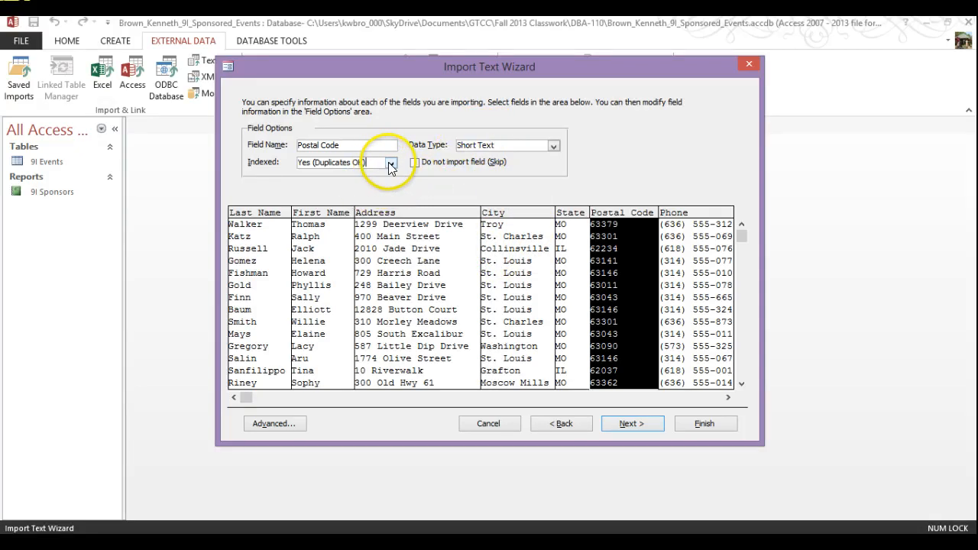
{"action": "left_click", "coordinate": [389, 163]}
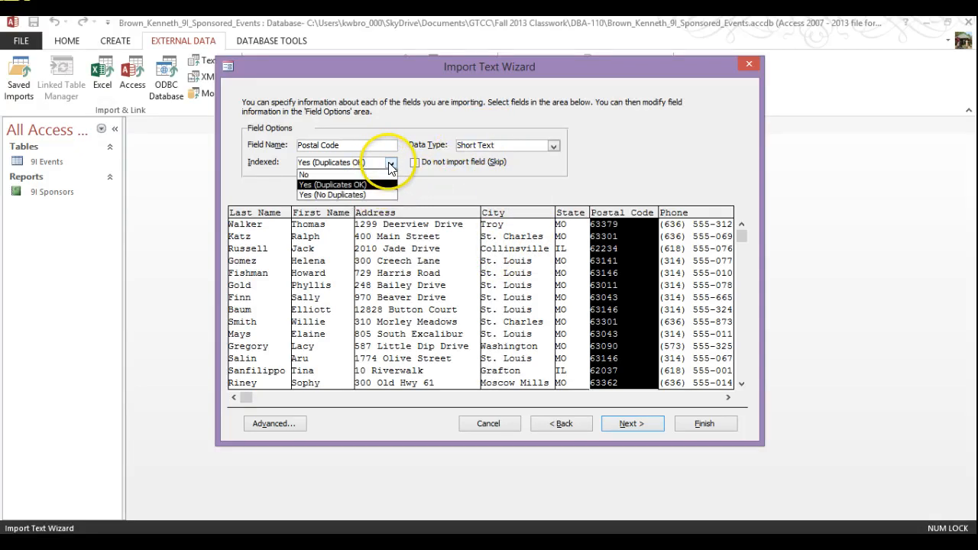
{"action": "left_click", "coordinate": [315, 195]}
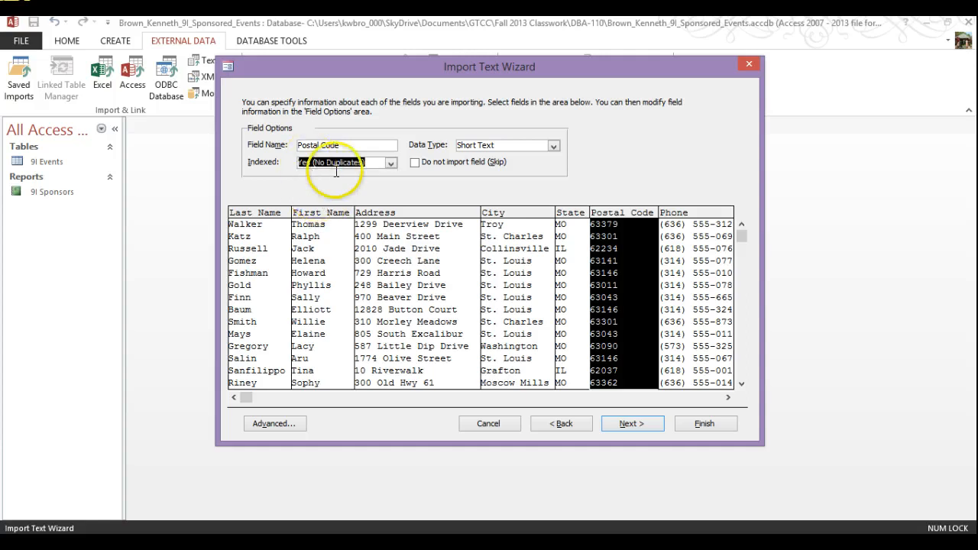
Check the Phone field's import options, and let Access add the primary key
{"action": "left_click", "coordinate": [633, 425]}
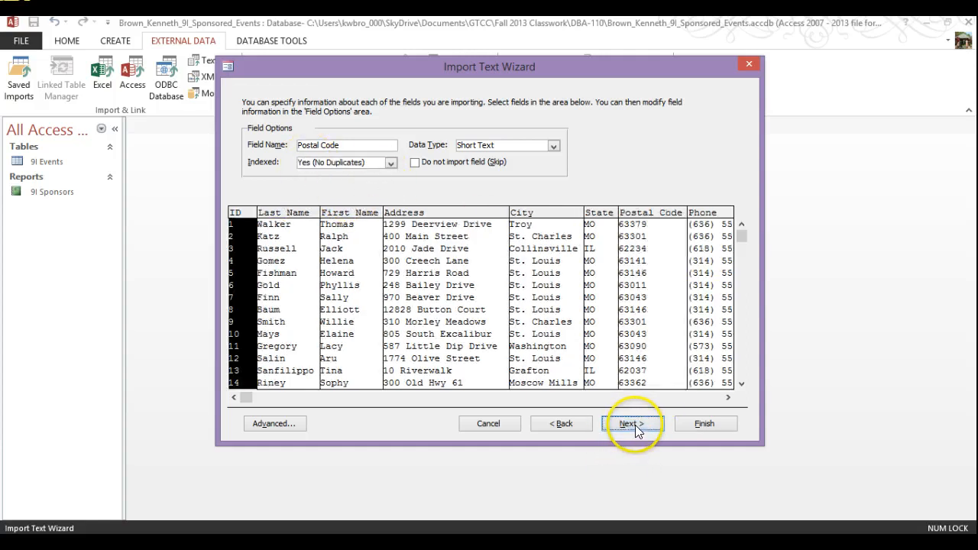
{"action": "left_click", "coordinate": [559, 424]}
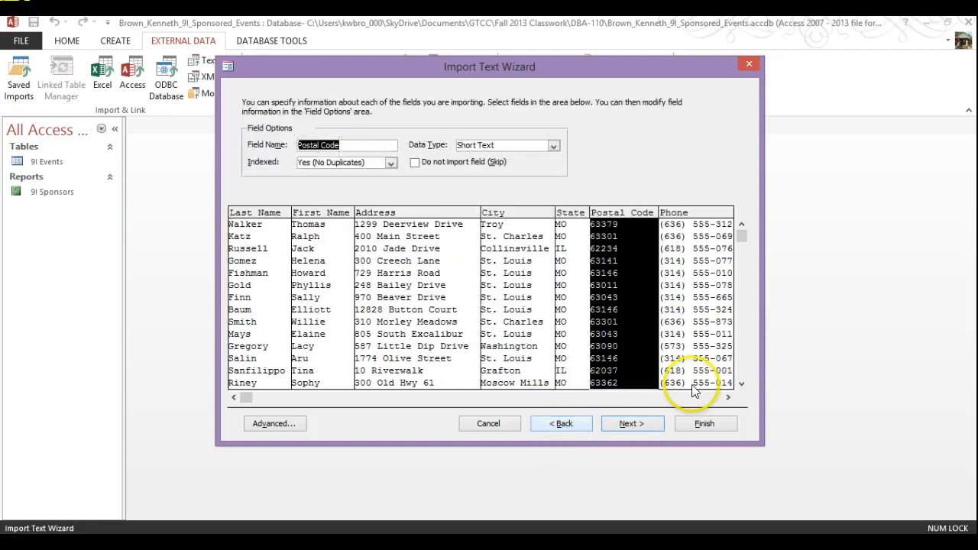
{"action": "left_click", "coordinate": [697, 233]}
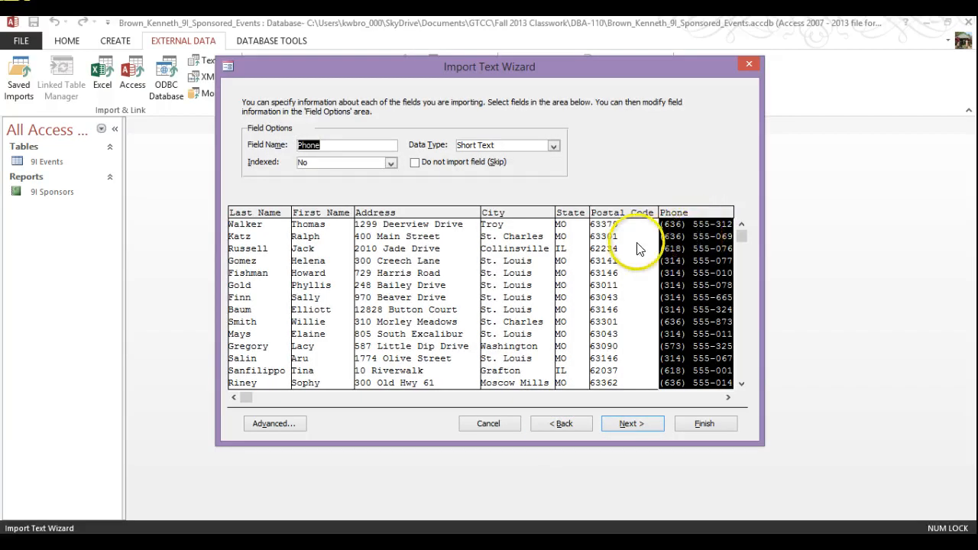
{"action": "left_click", "coordinate": [631, 423]}
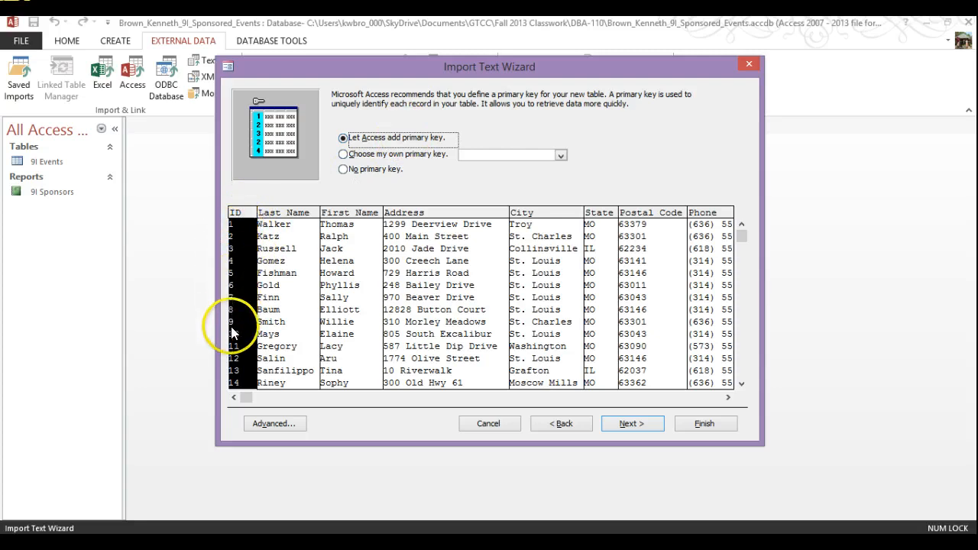
{"action": "left_click", "coordinate": [633, 425]}
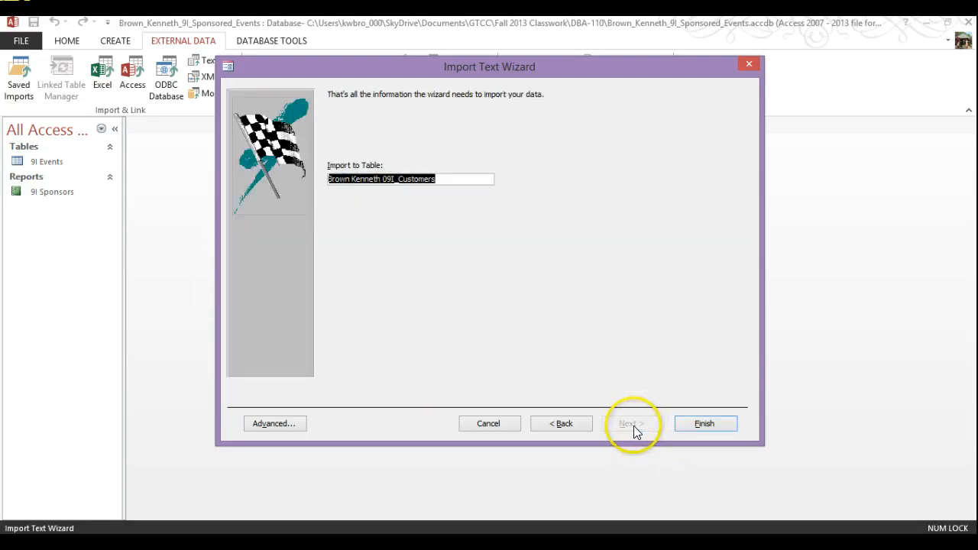
Finish the import into a table named with the student's name plus 9I_Customers, without saving the import steps, and open that table
{"action": "left_click", "coordinate": [388, 180]}
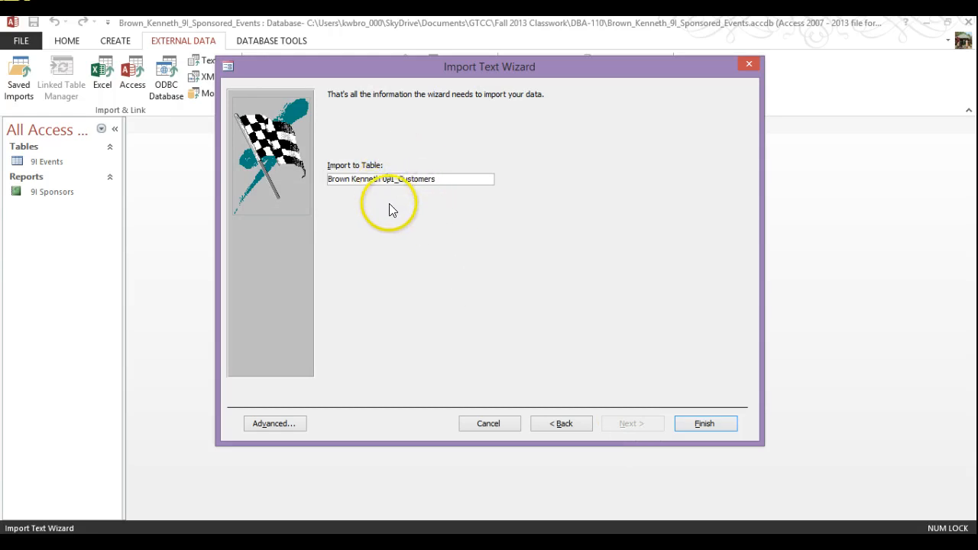
{"action": "key", "text": "BackSpace"}
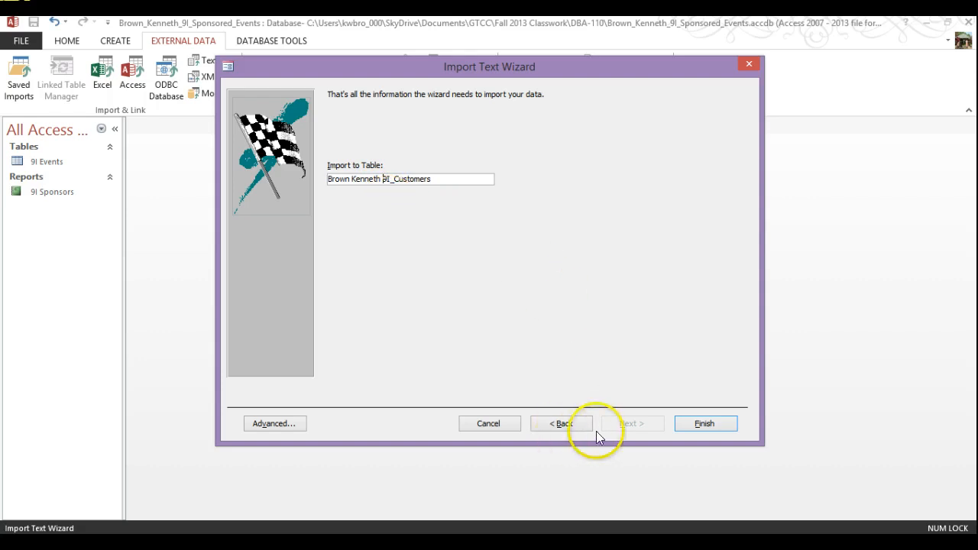
{"action": "left_click", "coordinate": [694, 422]}
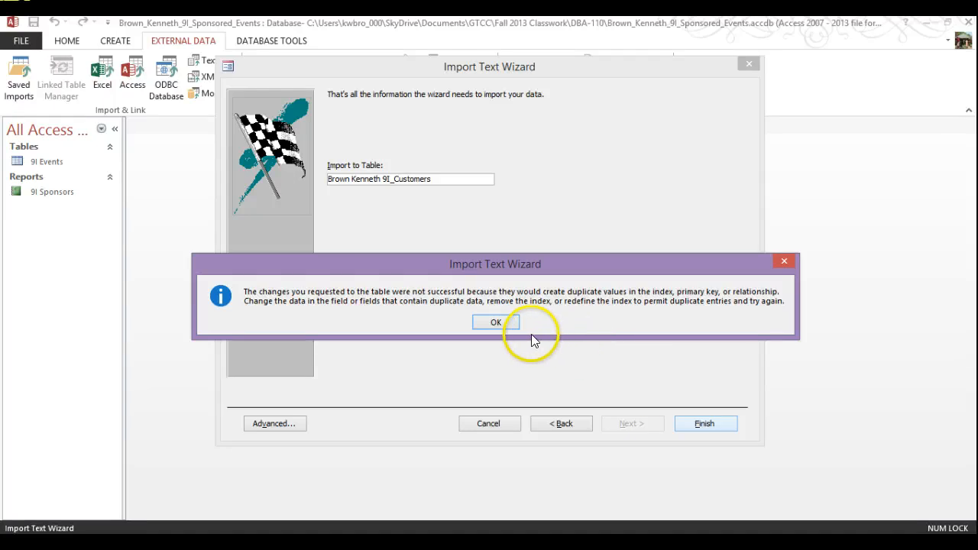
{"action": "left_click", "coordinate": [495, 319]}
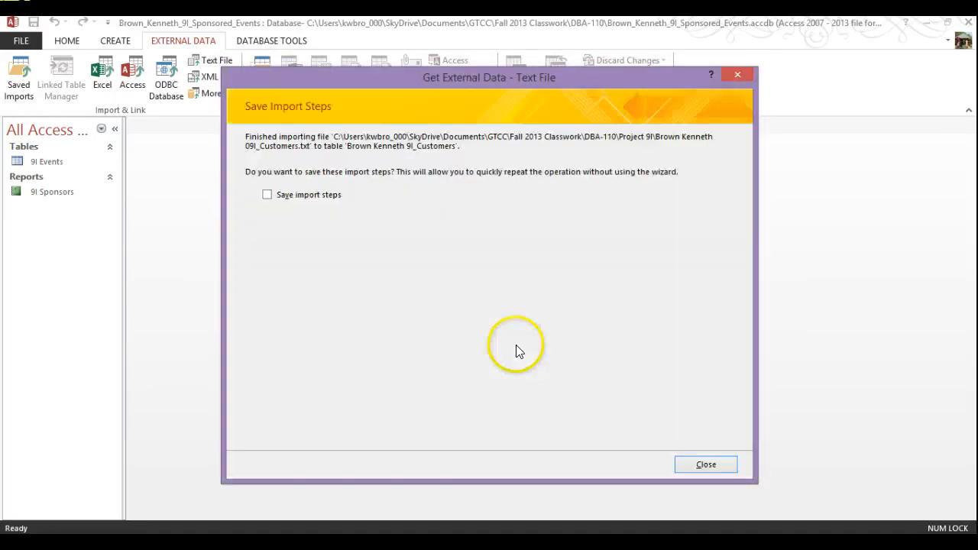
{"action": "left_click", "coordinate": [703, 463]}
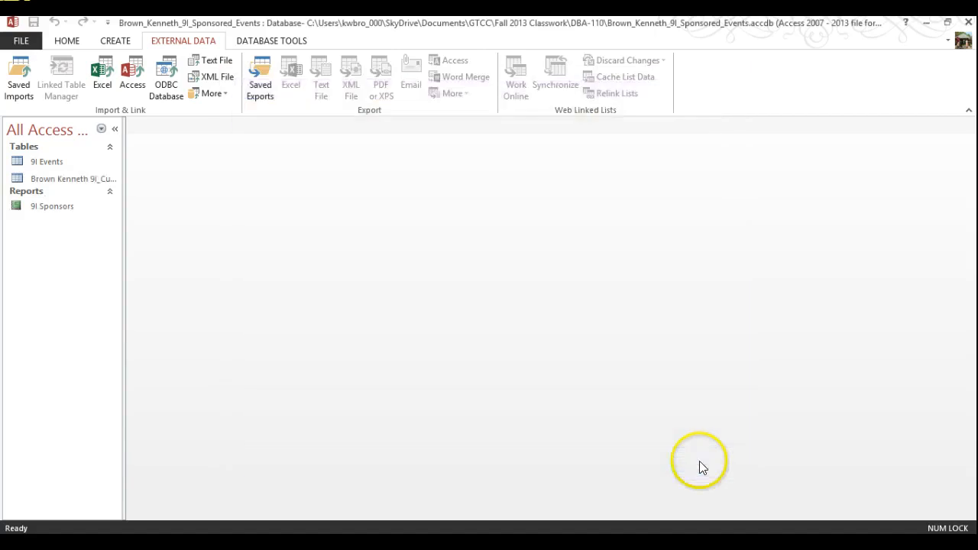
{"action": "double_click", "coordinate": [60, 180]}
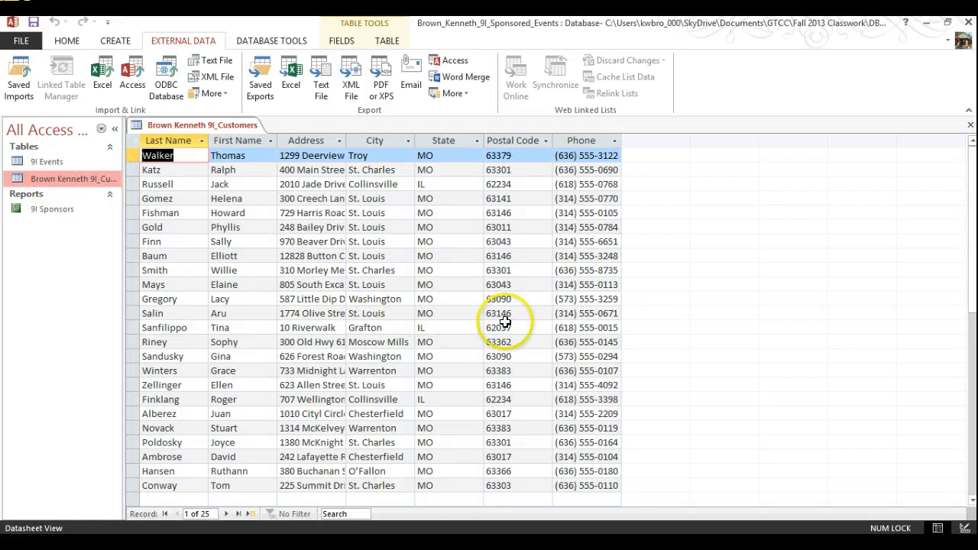
Go to the empty record at the end of the customers table and enter the student's last and first name
{"action": "scroll", "coordinate": [500, 321], "scroll_direction": "down", "scroll_amount": 5}
{"action": "scroll", "coordinate": [516, 376], "scroll_direction": "up", "scroll_amount": 4}
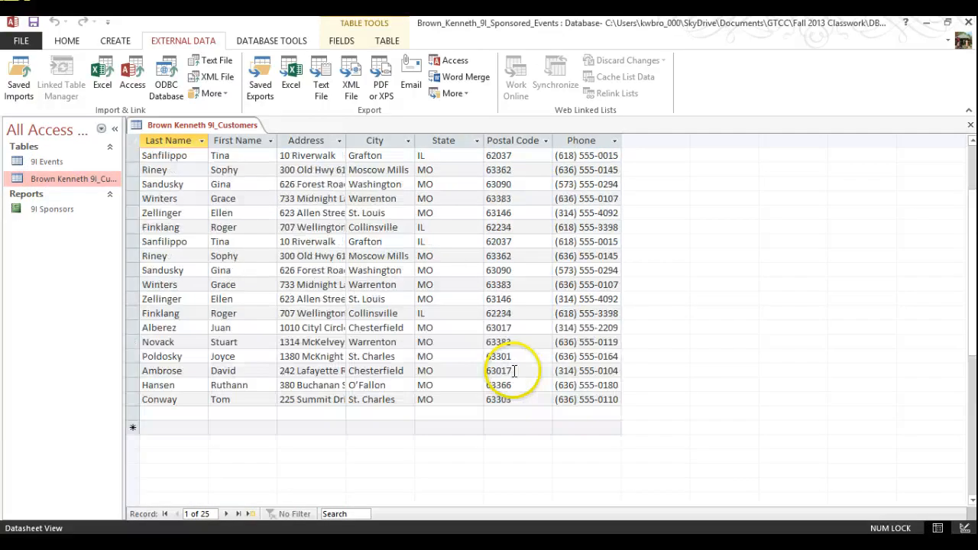
{"action": "scroll", "coordinate": [511, 372], "scroll_direction": "up", "scroll_amount": 2}
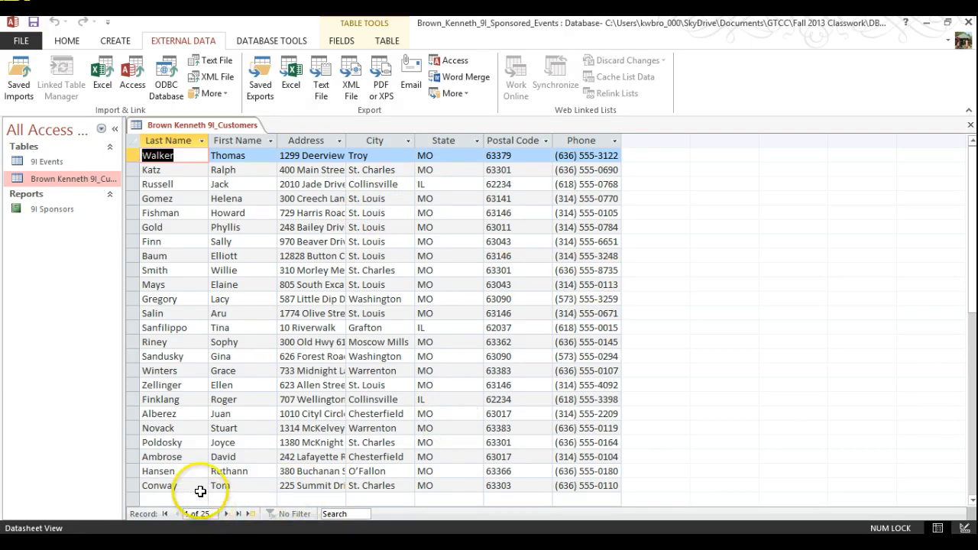
{"action": "left_click", "coordinate": [238, 514]}
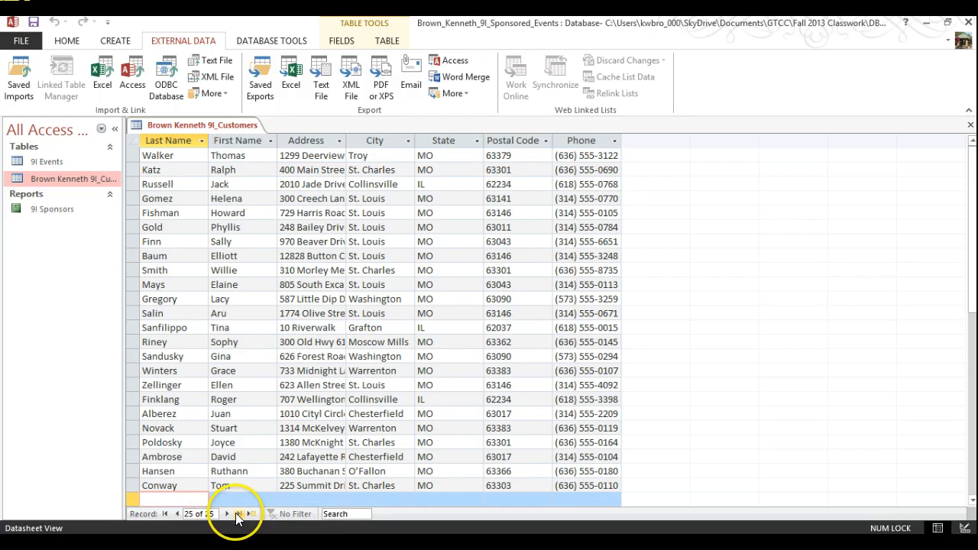
{"action": "left_click", "coordinate": [174, 483]}
{"action": "left_click", "coordinate": [172, 498]}
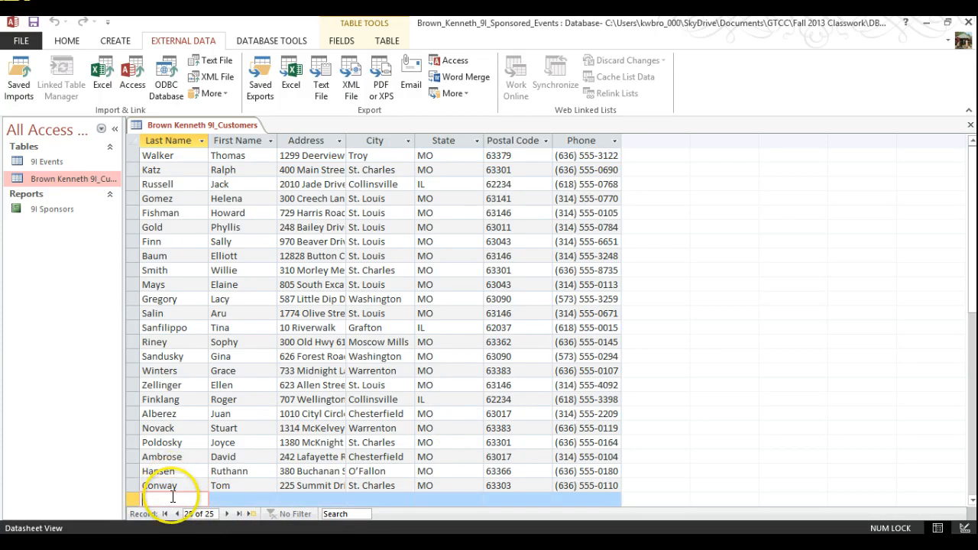
{"action": "left_click", "coordinate": [251, 513]}
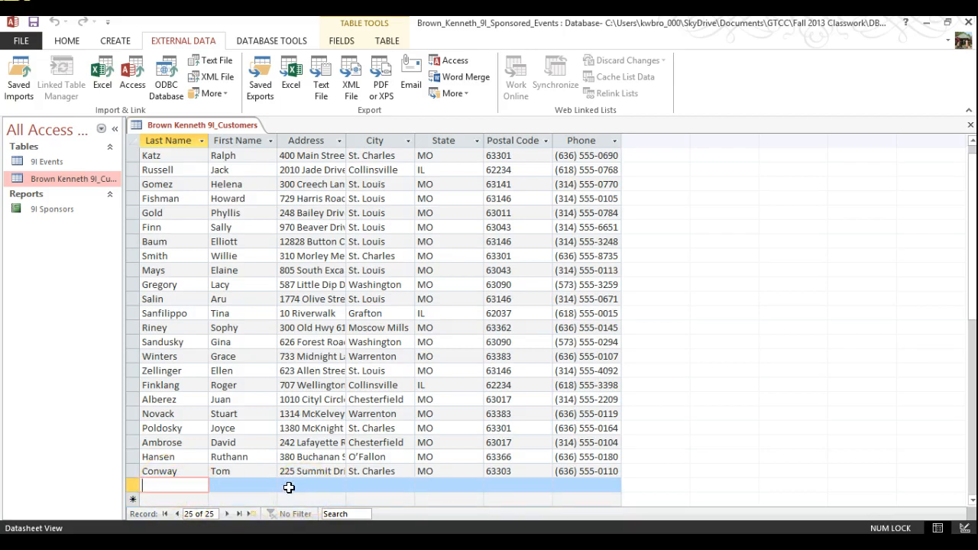
{"action": "type", "text": "Brown"}
{"action": "key", "text": "Tab"}
{"action": "type", "text": "K"}
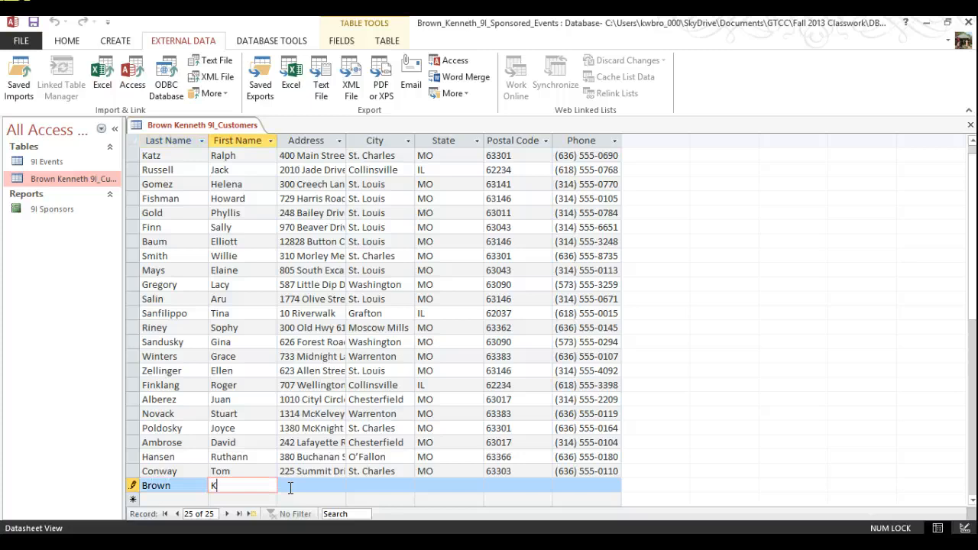
{"action": "type", "text": "enneth"}
{"action": "key", "text": "Tab"}
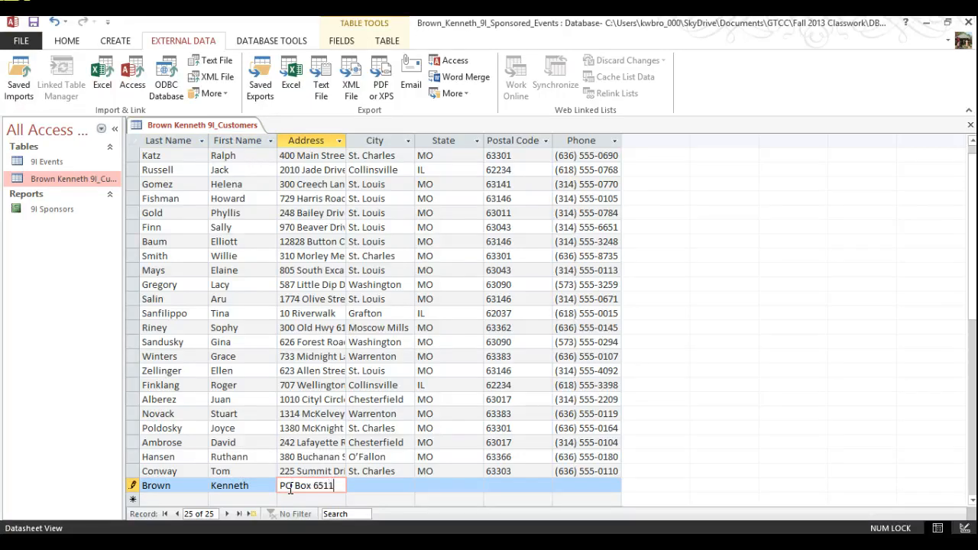
Complete the new record with the student's street address, city, state, postal code and phone number
{"action": "key", "text": "Tab"}
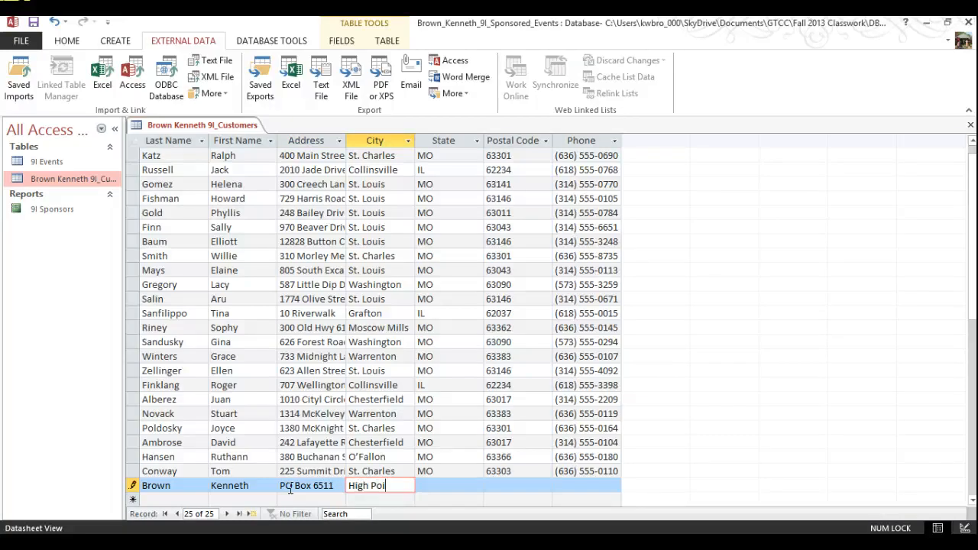
{"action": "type", "text": "High Point"}
{"action": "key", "text": "Tab"}
{"action": "type", "text": "N"}
{"action": "key", "text": "Tab"}
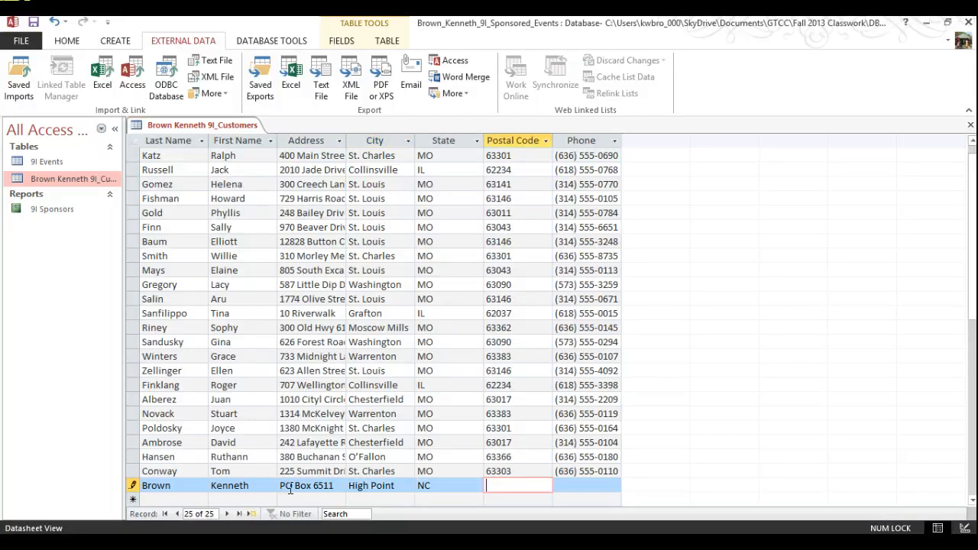
{"action": "type", "text": "27262"}
{"action": "key", "text": "Tab"}
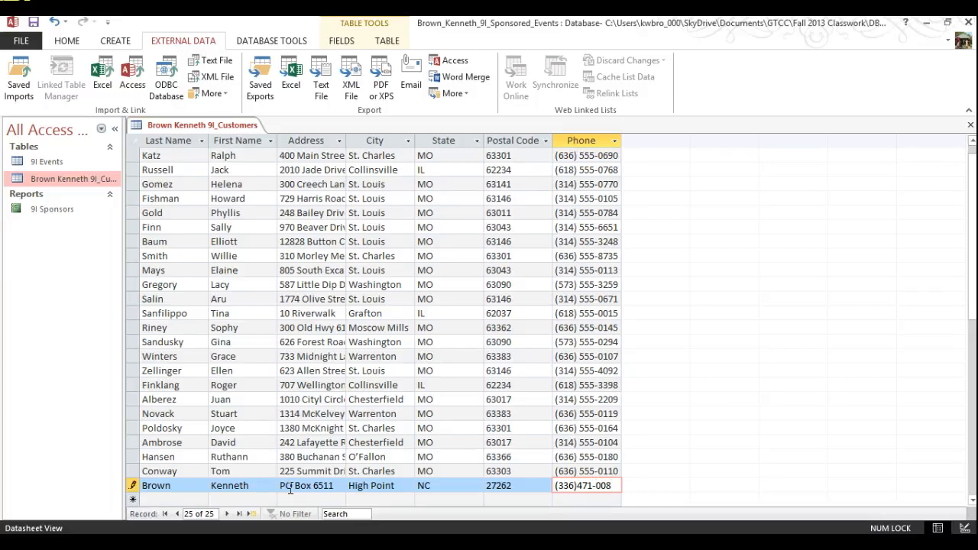
{"action": "key", "text": "Tab"}
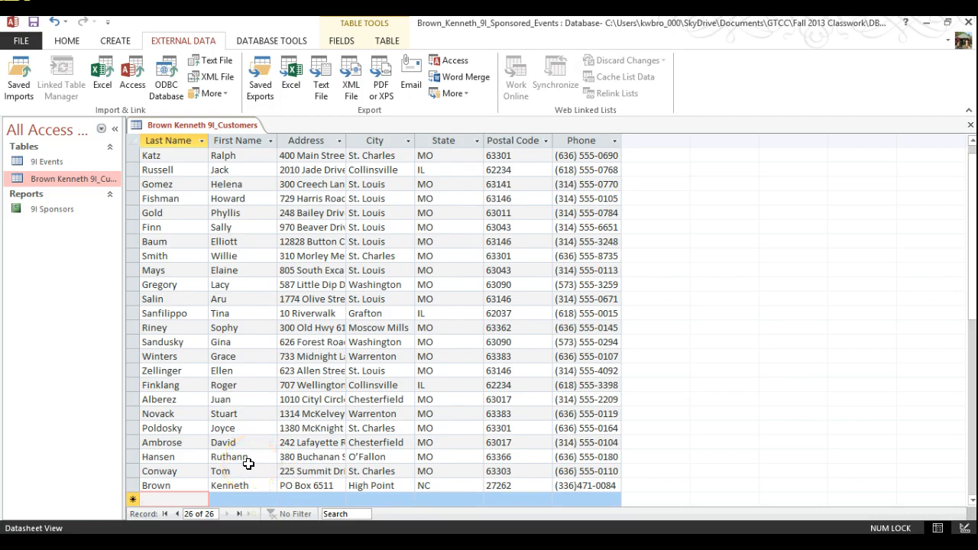
Close the customers table
{"action": "right_click", "coordinate": [223, 118]}
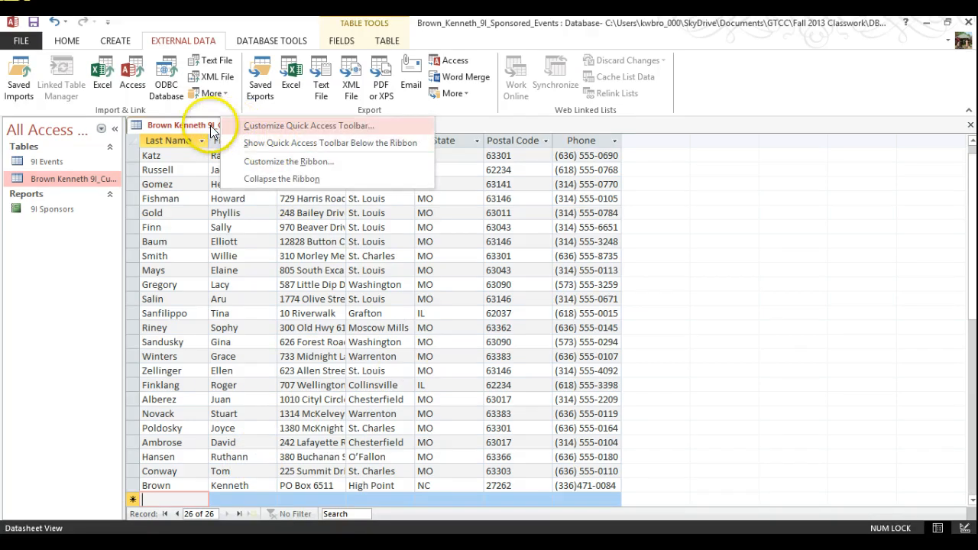
{"action": "right_click", "coordinate": [211, 128]}
{"action": "left_click", "coordinate": [250, 171]}
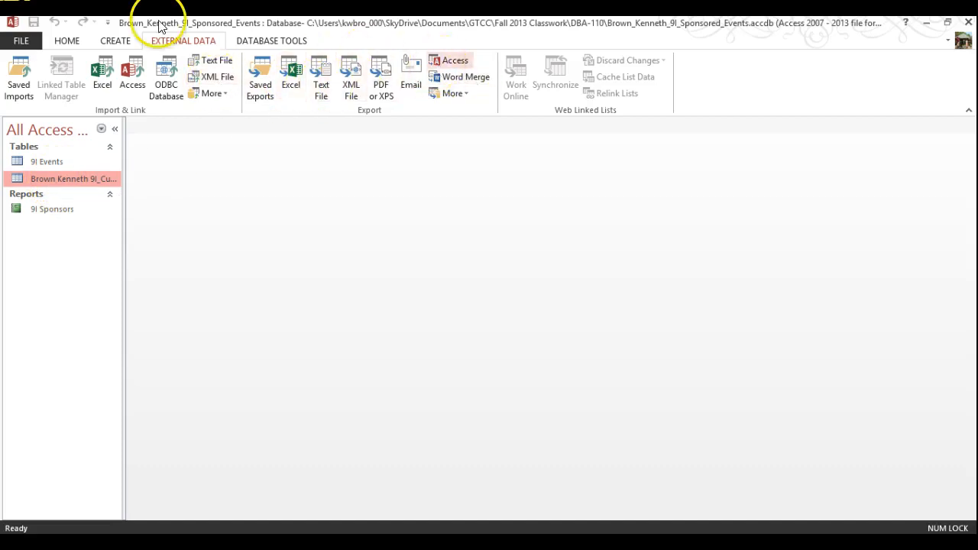
Start a Word Merge linking the customers table to an existing Word document, and browse to the access_chapter_09 folder in Access Chapter 9
{"action": "left_click", "coordinate": [130, 42]}
{"action": "left_click", "coordinate": [174, 42]}
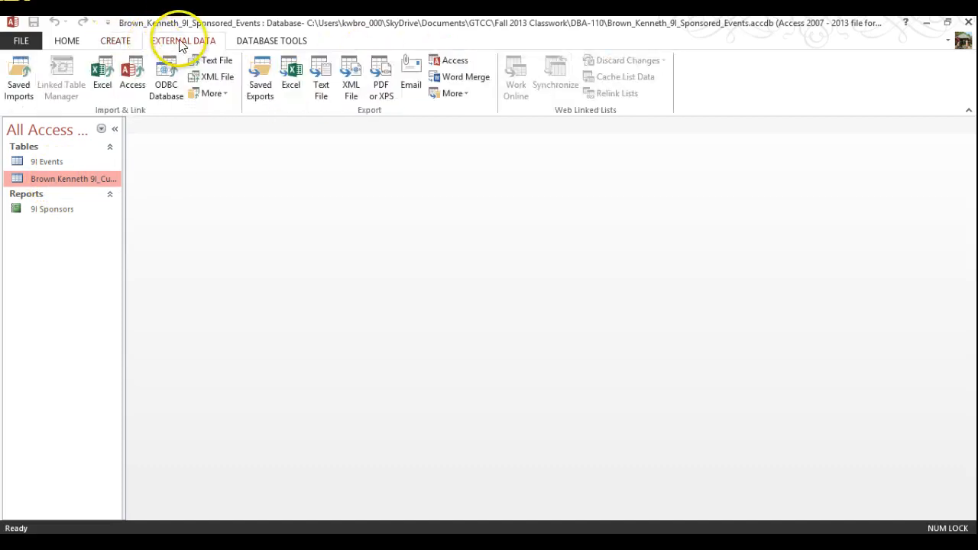
{"action": "left_click", "coordinate": [464, 78]}
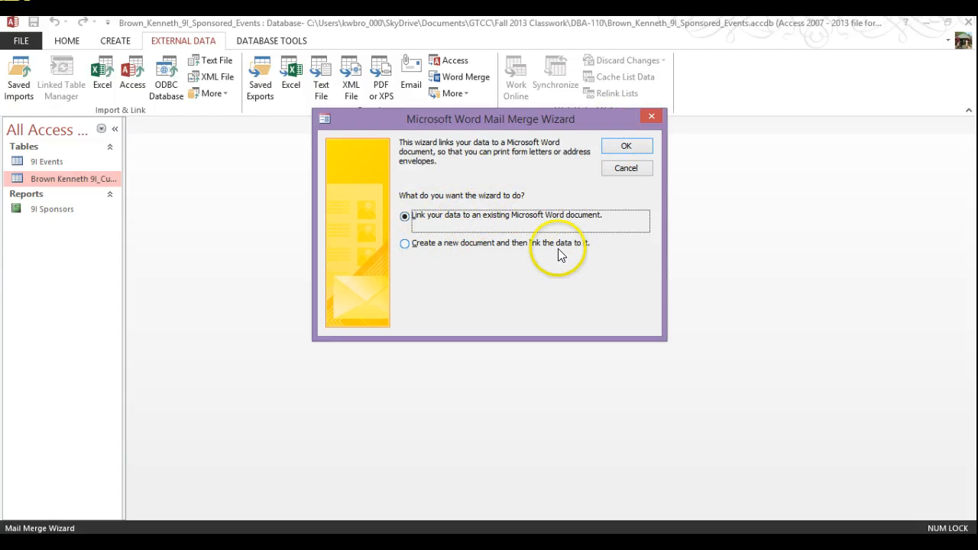
{"action": "left_click", "coordinate": [624, 146]}
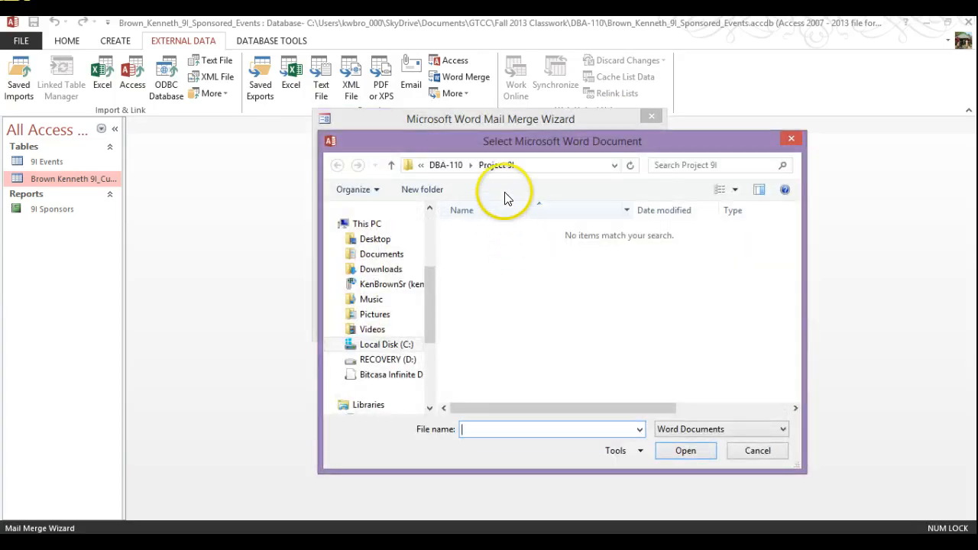
{"action": "left_click", "coordinate": [446, 165]}
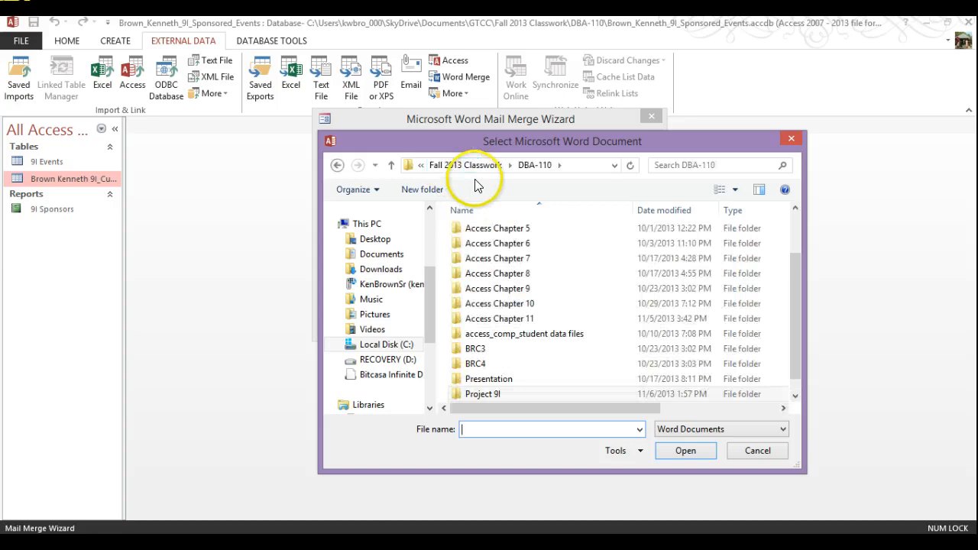
{"action": "left_click", "coordinate": [511, 290]}
{"action": "double_click", "coordinate": [511, 290]}
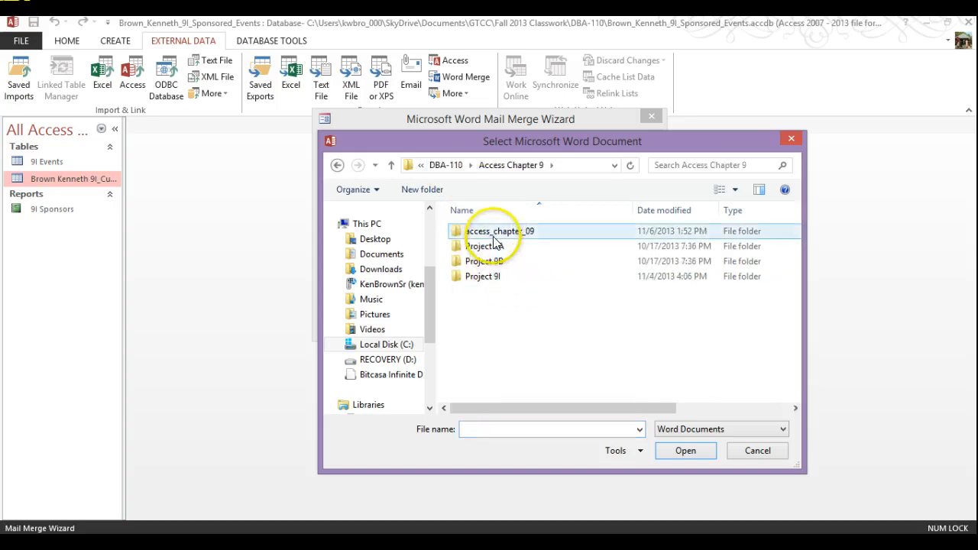
{"action": "double_click", "coordinate": [498, 229]}
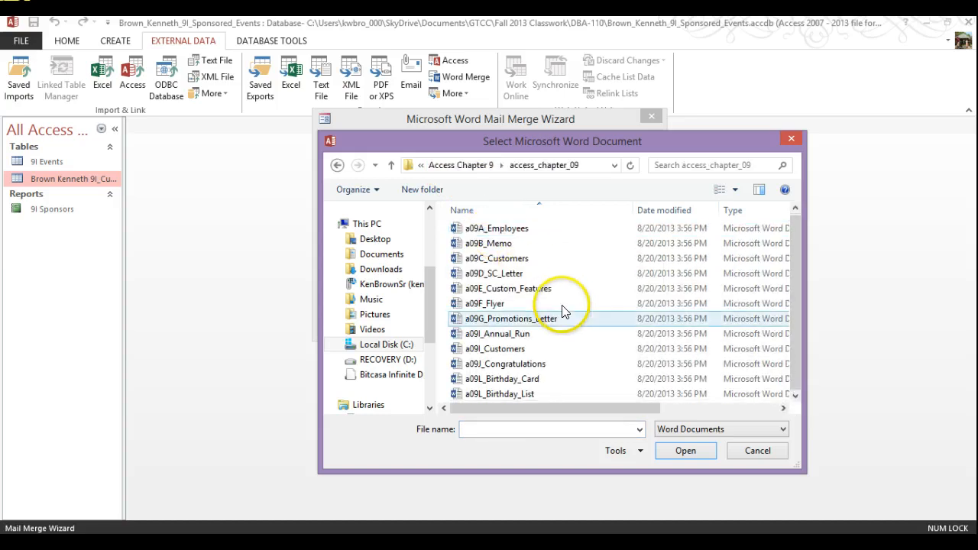
Choose the a09I_Annual_Run document as the merge letter and open it in Word linked to the customers table
{"action": "left_click", "coordinate": [578, 346]}
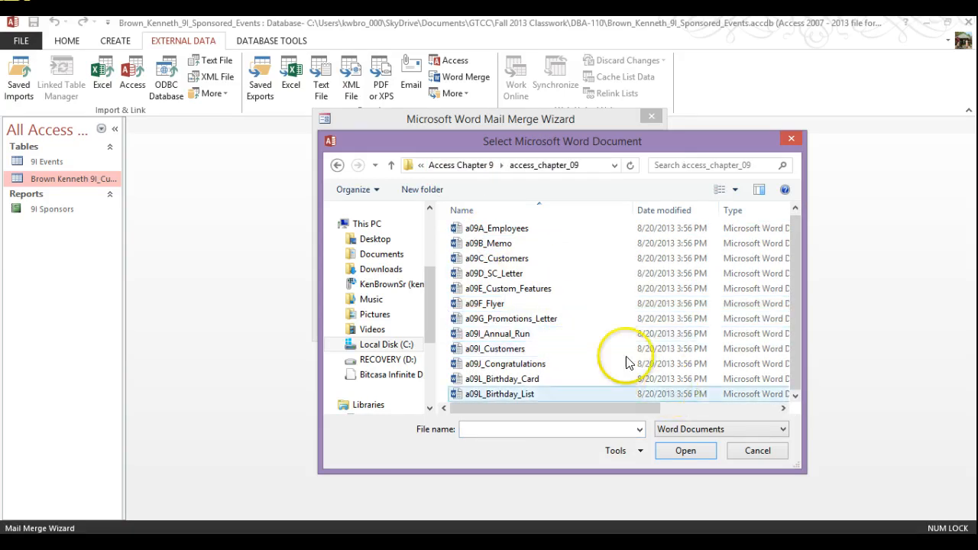
{"action": "left_click", "coordinate": [593, 306]}
{"action": "left_click", "coordinate": [556, 288]}
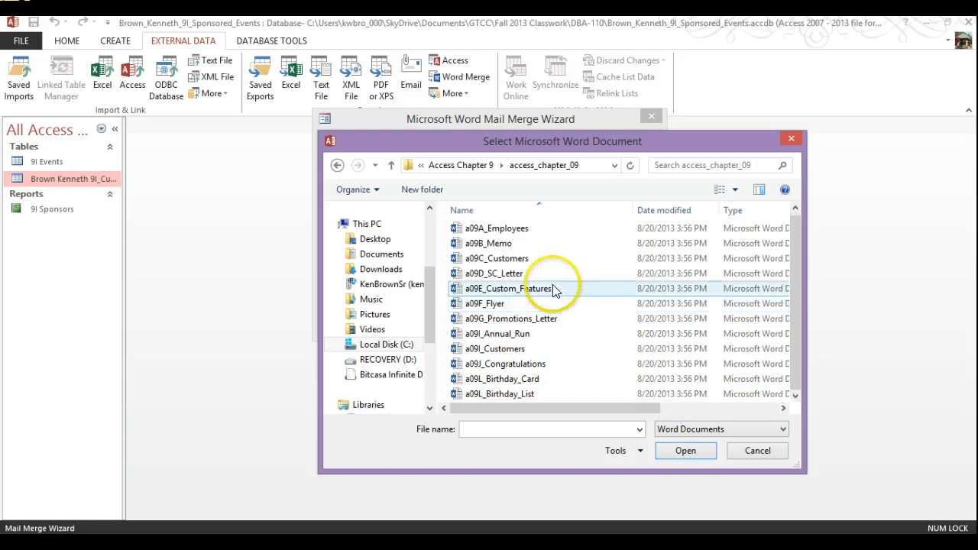
{"action": "left_click", "coordinate": [500, 319]}
{"action": "left_click", "coordinate": [506, 333]}
{"action": "left_click", "coordinate": [508, 260]}
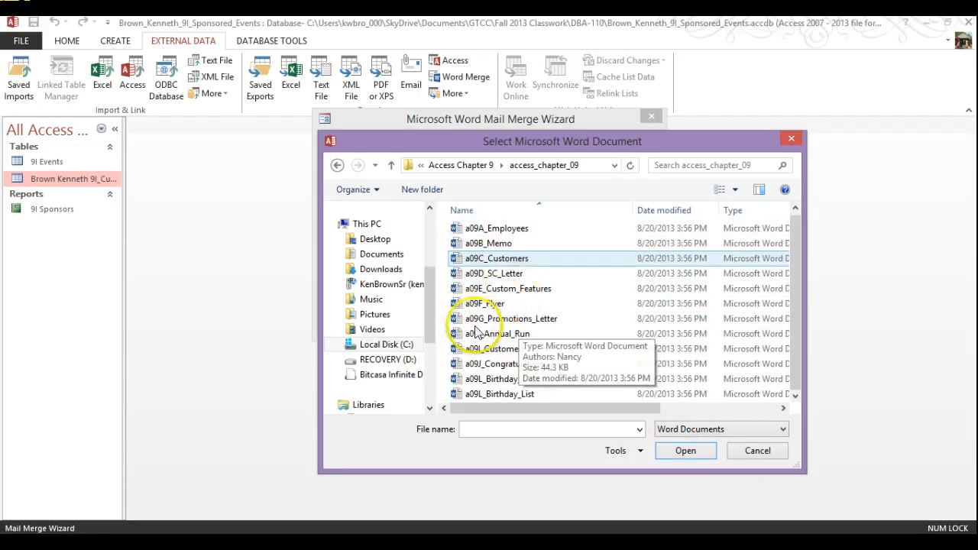
{"action": "left_click", "coordinate": [476, 305]}
{"action": "left_click", "coordinate": [498, 350]}
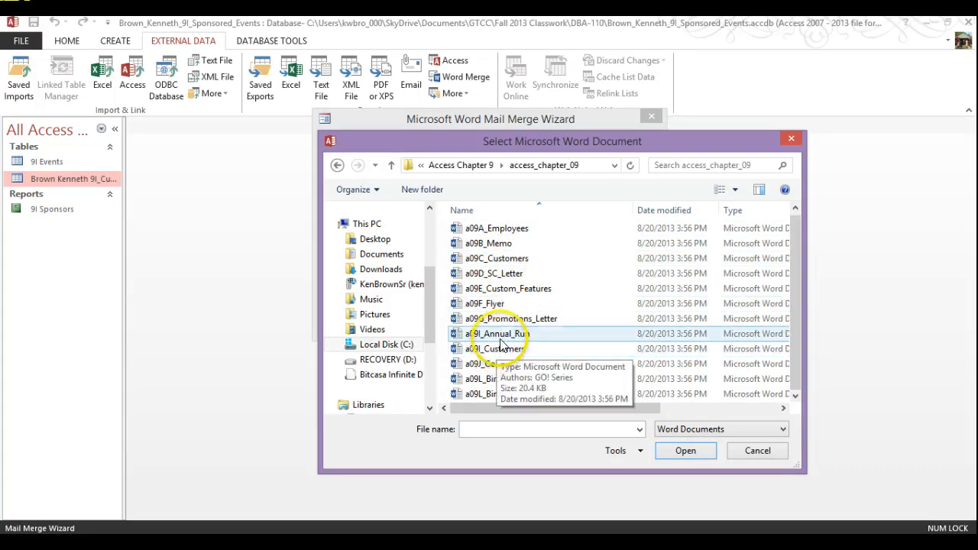
{"action": "left_click", "coordinate": [501, 336]}
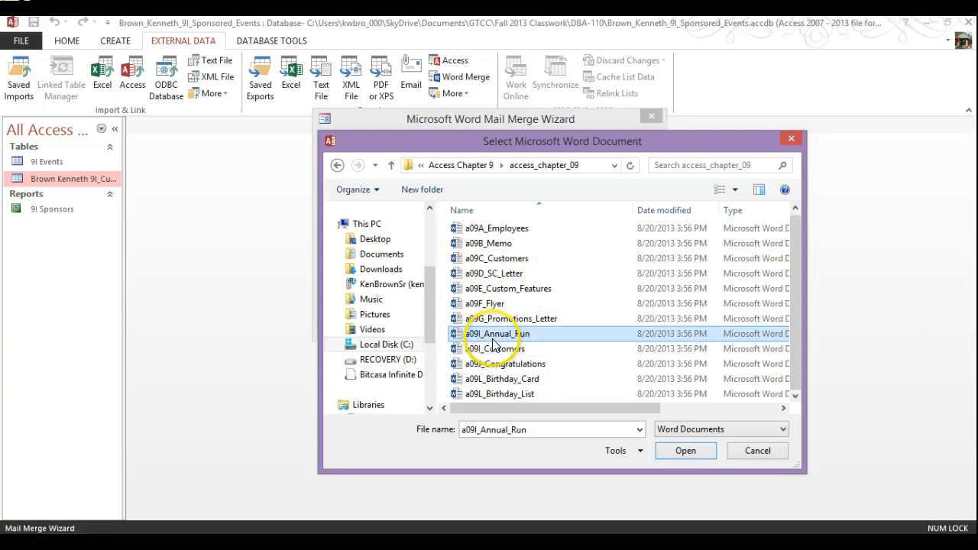
{"action": "left_click", "coordinate": [681, 452]}
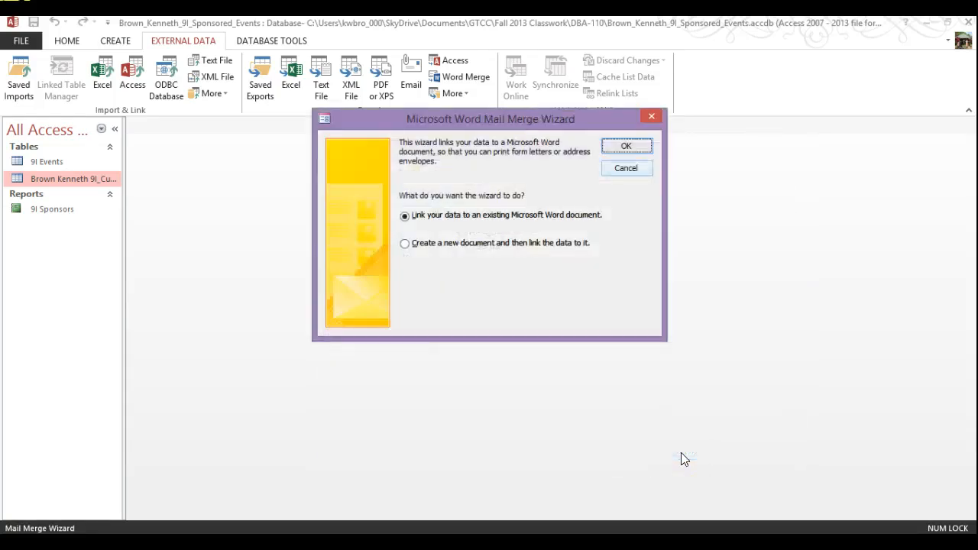
{"action": "left_click", "coordinate": [625, 146]}
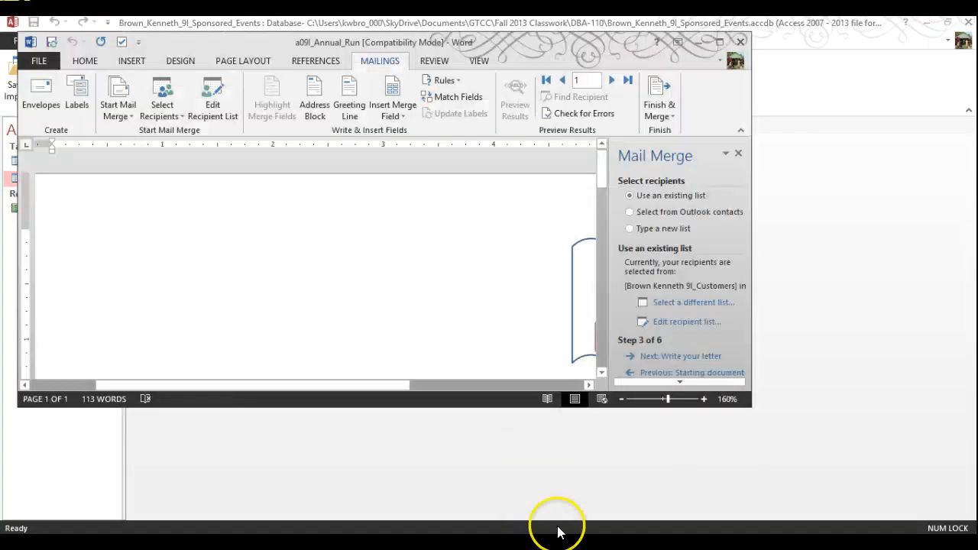
Maximize the Word letter, delete the "Dear :" text below the date, and advance the mail merge to writing the letter
{"action": "left_click", "coordinate": [724, 42]}
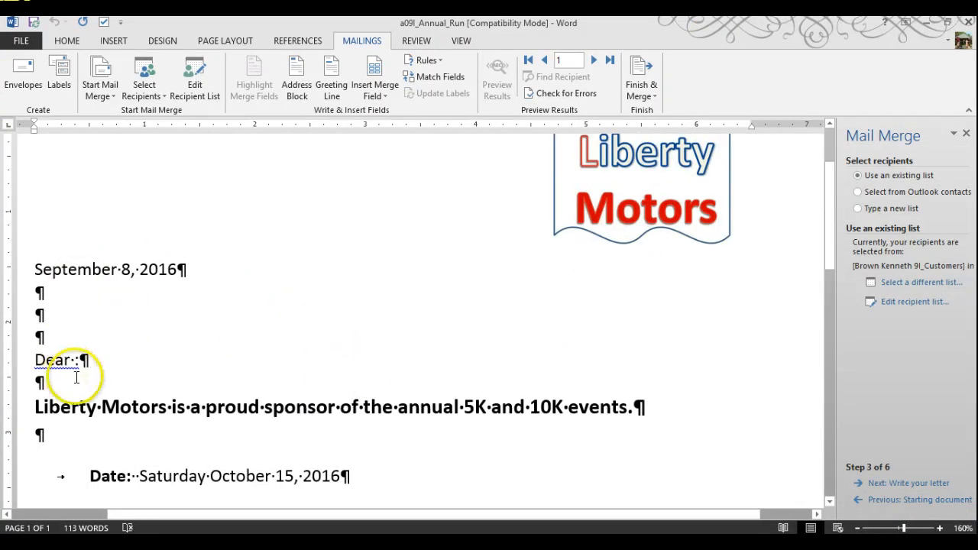
{"action": "left_click_drag", "start_coordinate": [80, 361], "coordinate": [27, 362]}
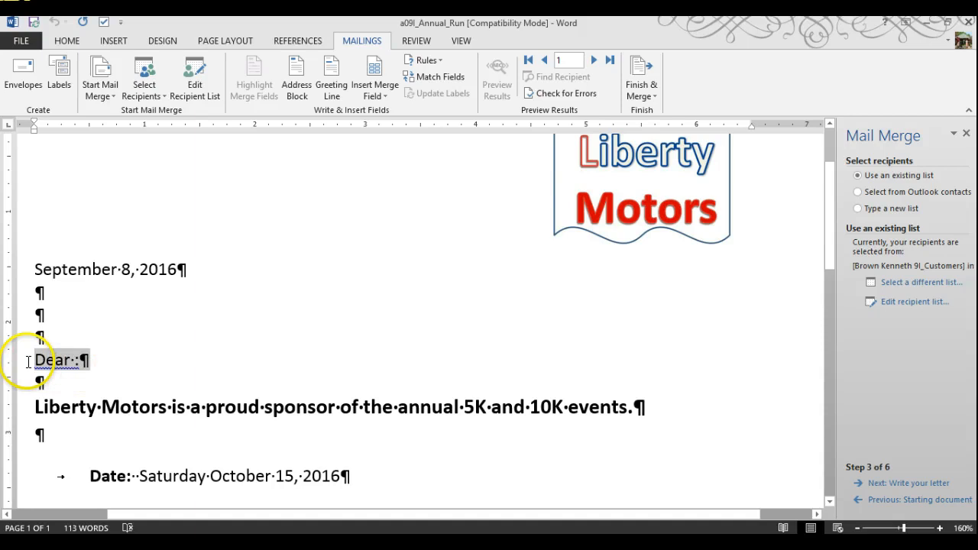
{"action": "left_click", "coordinate": [79, 361]}
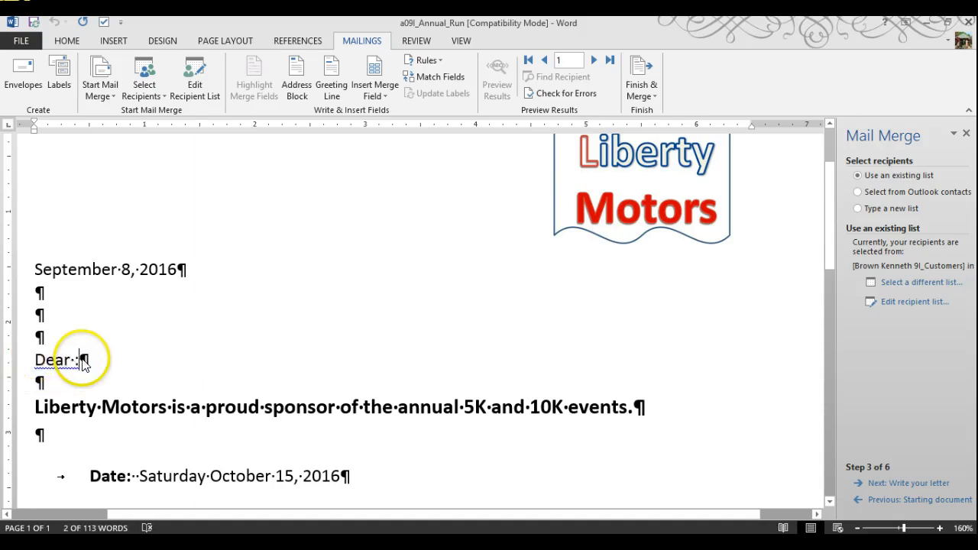
{"action": "key", "text": "BackSpace"}
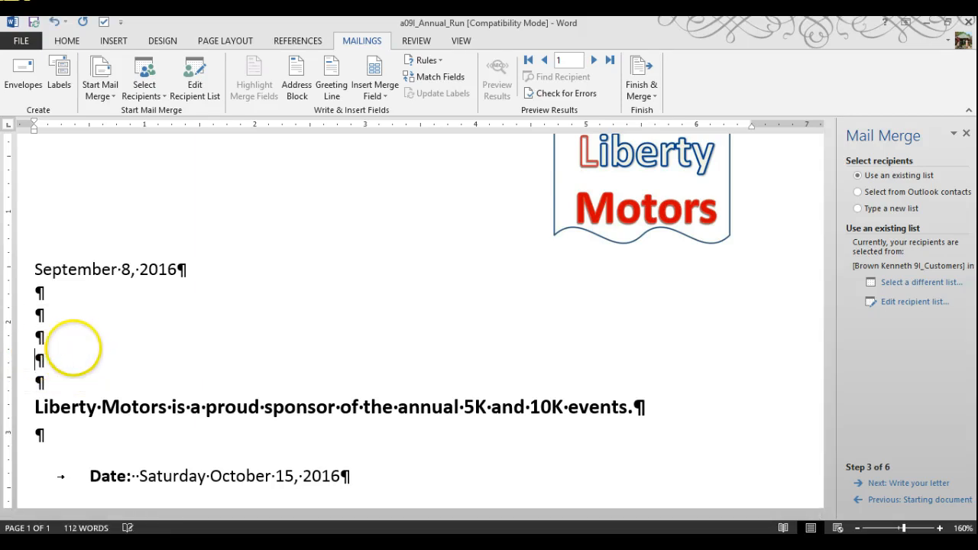
{"action": "key", "text": "BackSpace"}
{"action": "key", "text": "Return"}
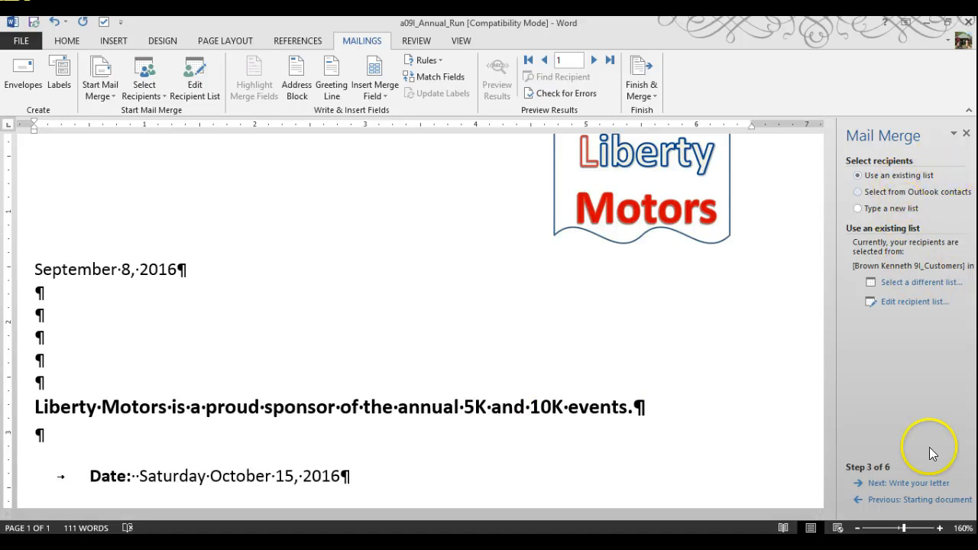
{"action": "left_click", "coordinate": [916, 483]}
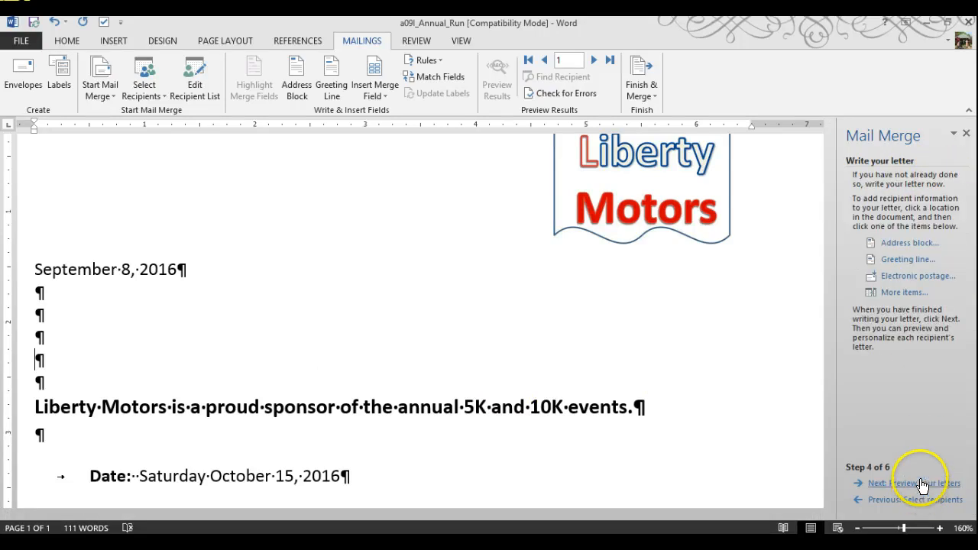
Try an address block with the default format on the emptied salutation line, and delete it
{"action": "left_click", "coordinate": [898, 243]}
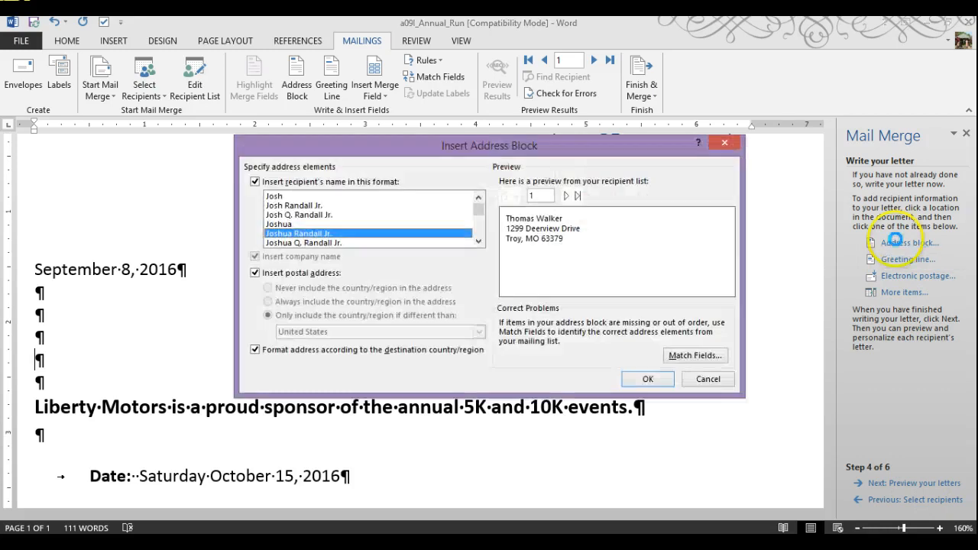
{"action": "left_click", "coordinate": [649, 382]}
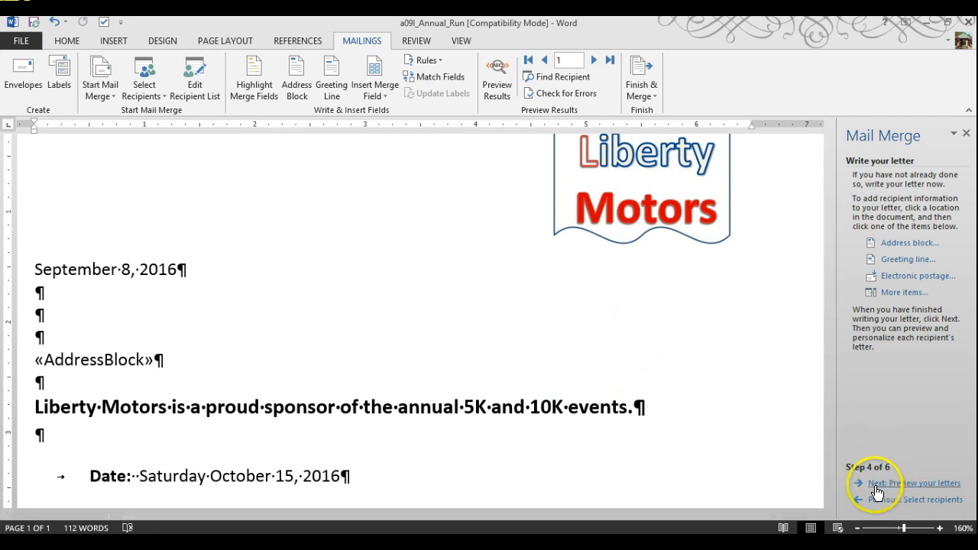
{"action": "double_click", "coordinate": [153, 360]}
{"action": "key", "text": "Delete"}
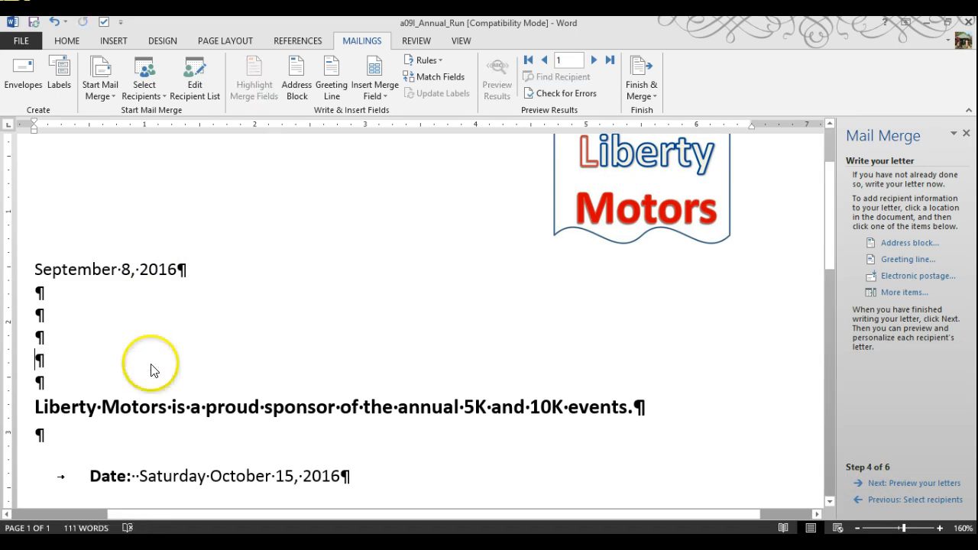
Try a greeting line in the default format with a colon typed after it on the salutation line
{"action": "left_click", "coordinate": [903, 260]}
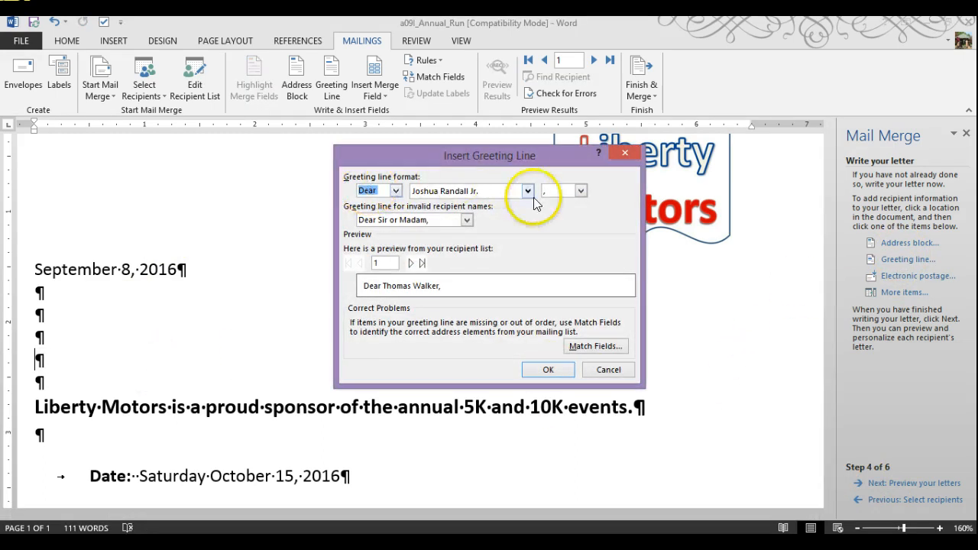
{"action": "left_click", "coordinate": [543, 369]}
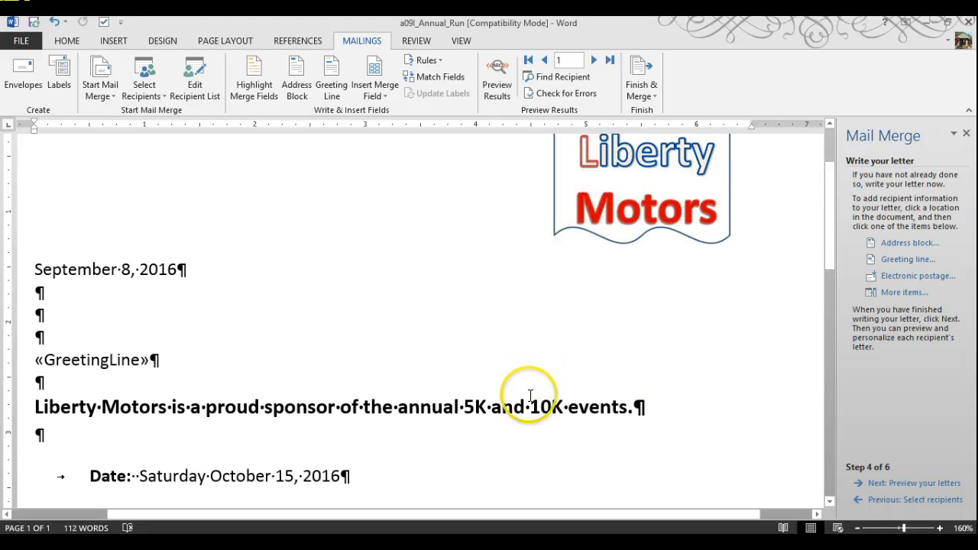
{"action": "type", "text": ":"}
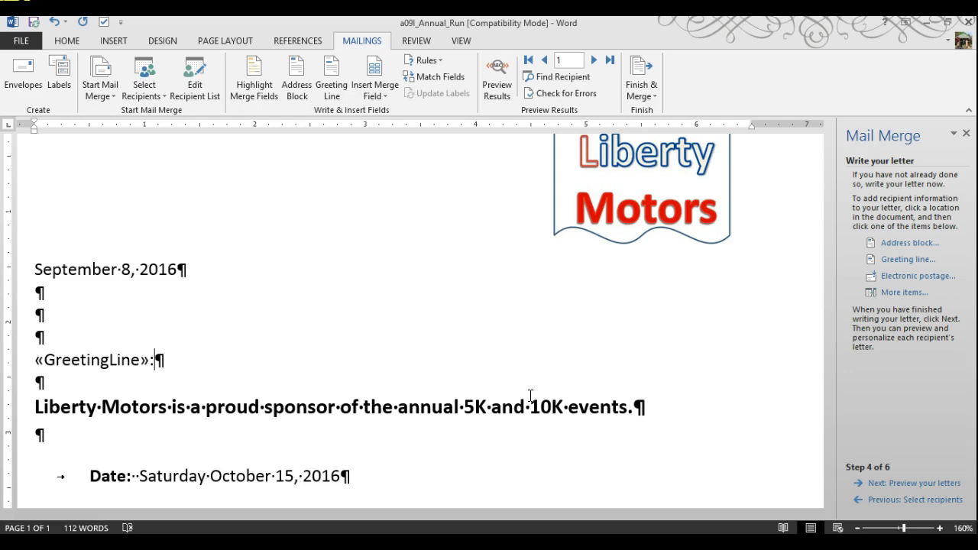
Preview the letters and edit the recipient list so that only the last two customer records are included
{"action": "left_click", "coordinate": [905, 485]}
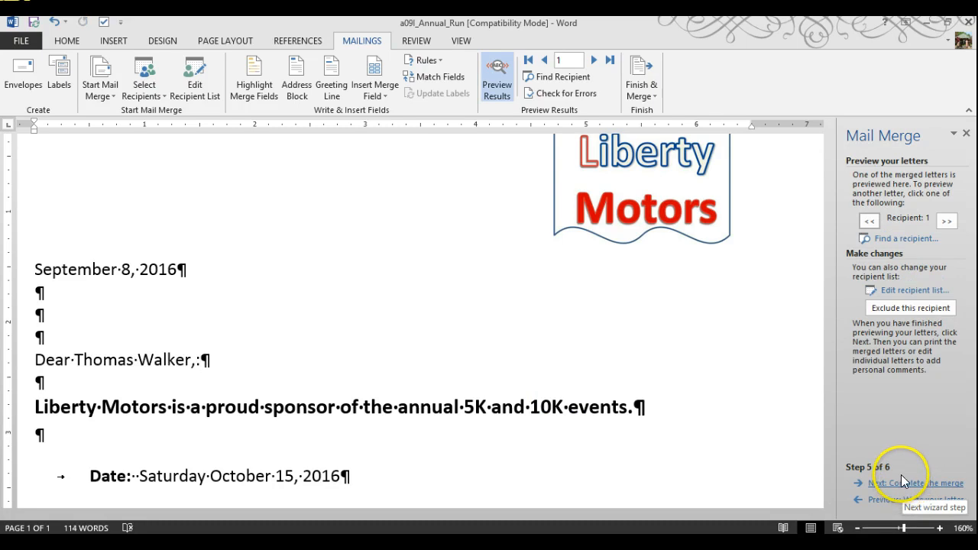
{"action": "left_click", "coordinate": [917, 290]}
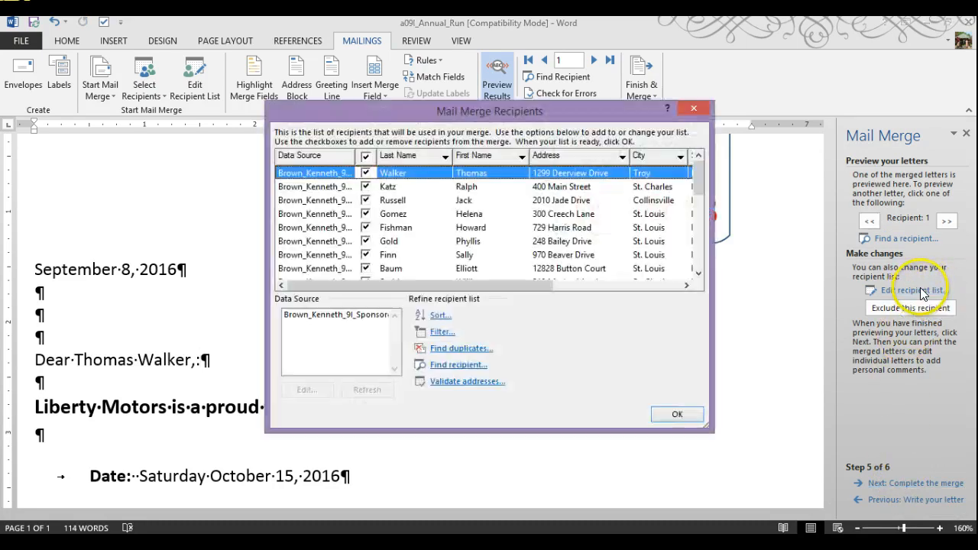
{"action": "left_click", "coordinate": [365, 157]}
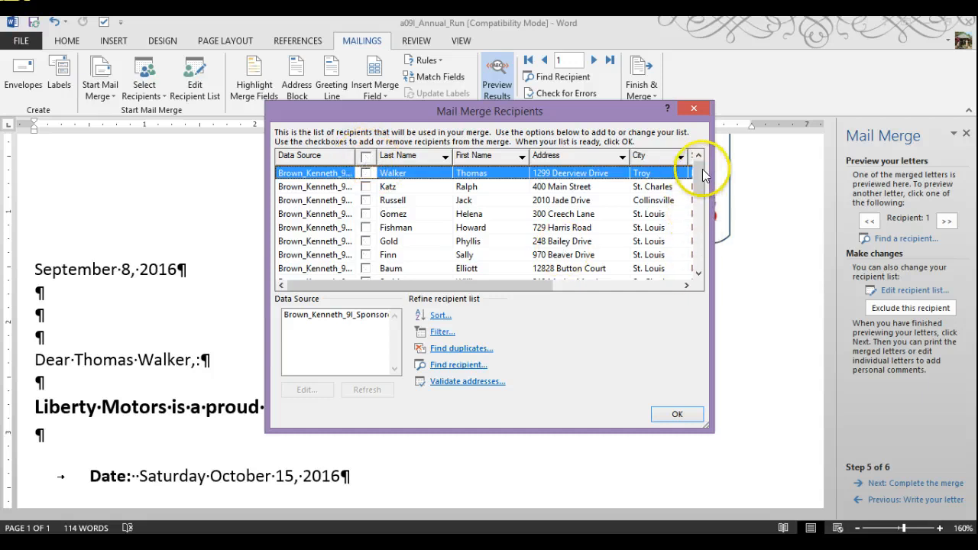
{"action": "left_click_drag", "start_coordinate": [702, 169], "coordinate": [707, 274]}
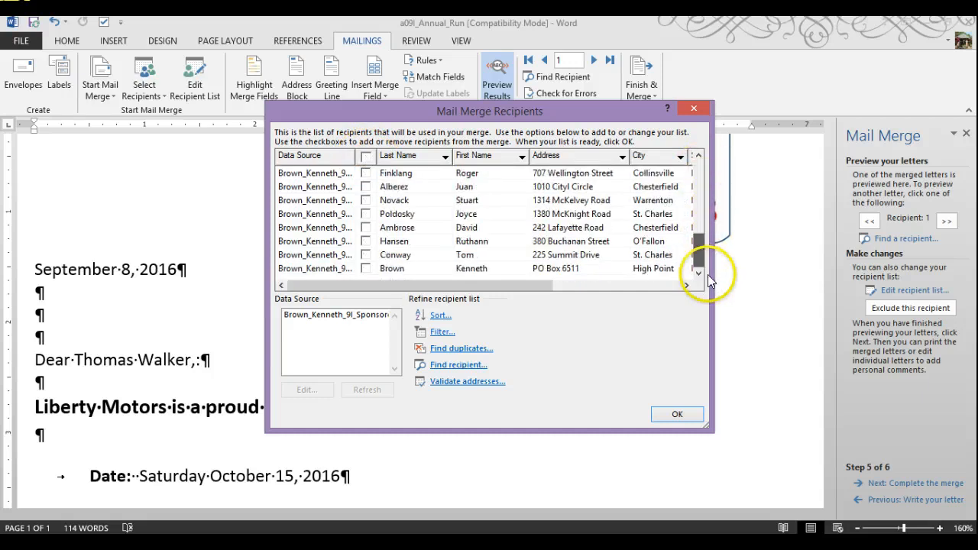
{"action": "left_click", "coordinate": [365, 269]}
{"action": "left_click", "coordinate": [366, 254]}
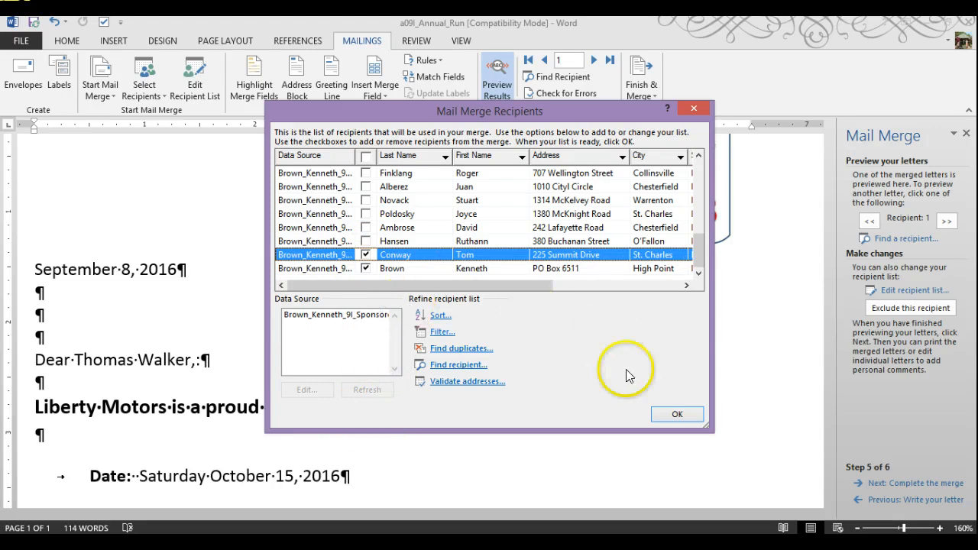
{"action": "left_click", "coordinate": [678, 415]}
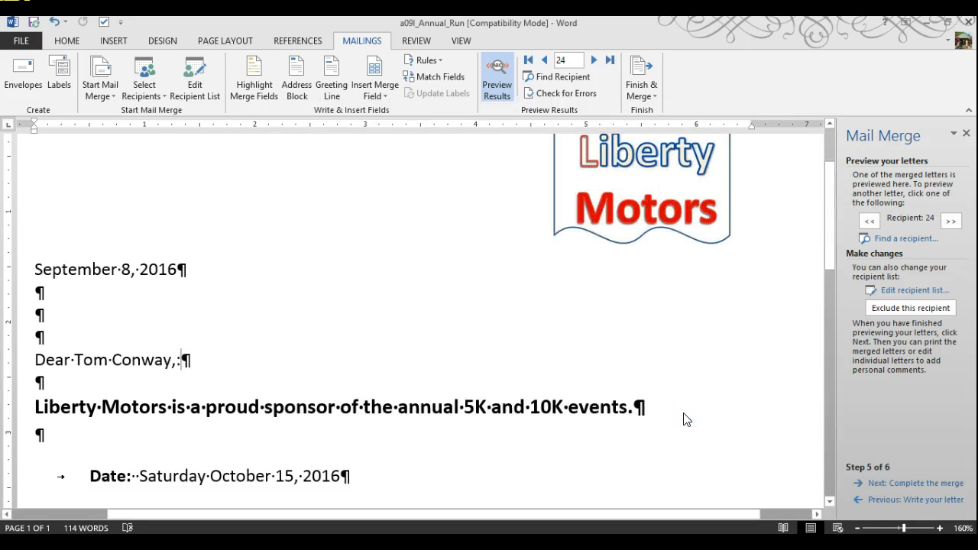
{"action": "left_click", "coordinate": [723, 432]}
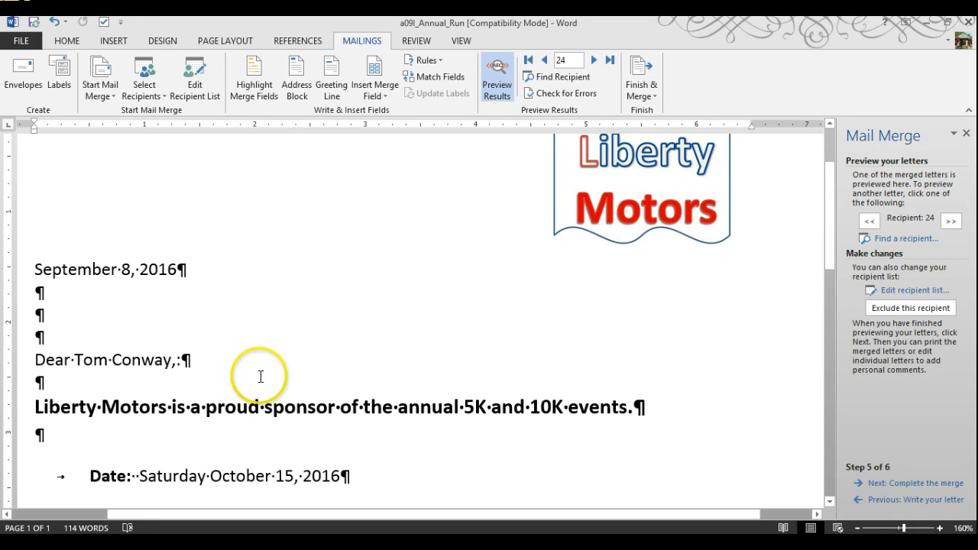
Replace the salutation with a greeting line that starts with Dear, uses the full name and ends with a colon
{"action": "left_click", "coordinate": [177, 361]}
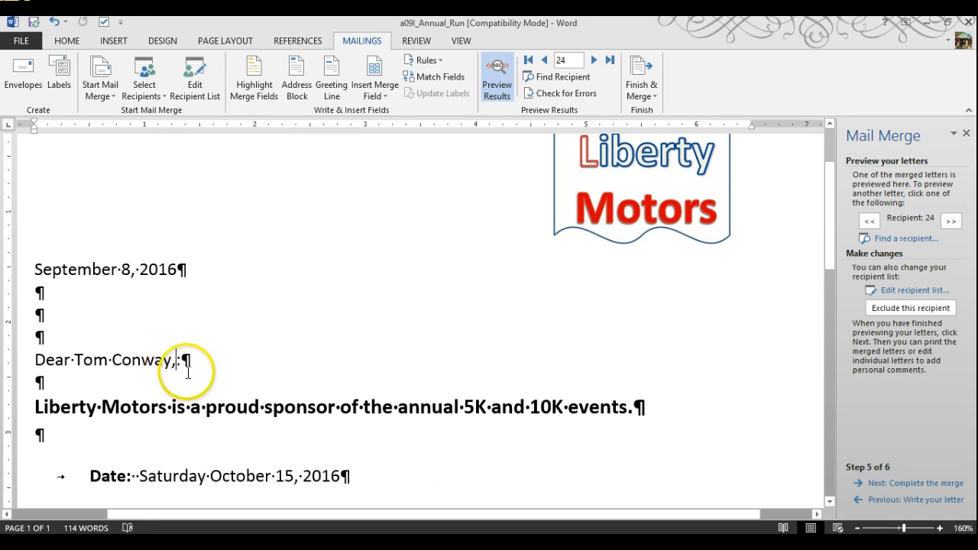
{"action": "key", "text": "shift+Home"}
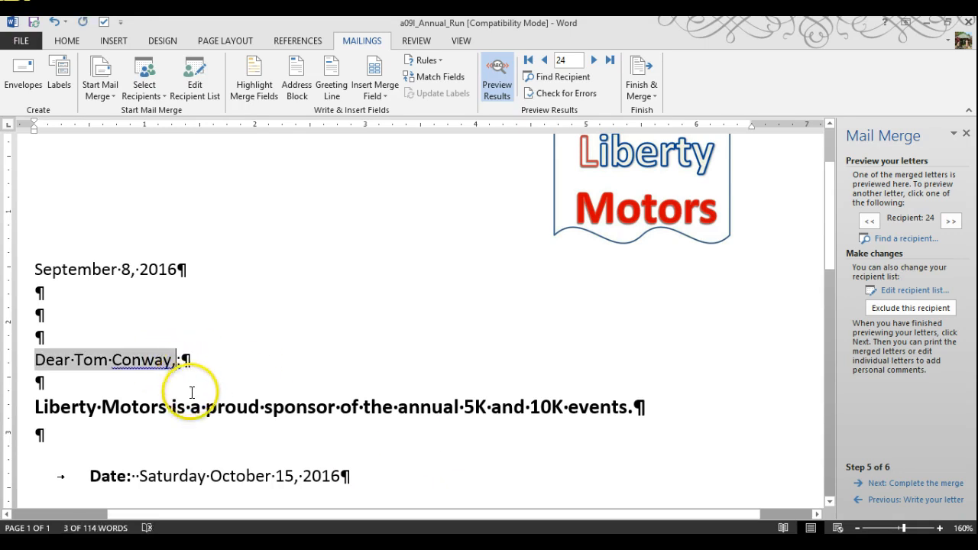
{"action": "key", "text": "Delete"}
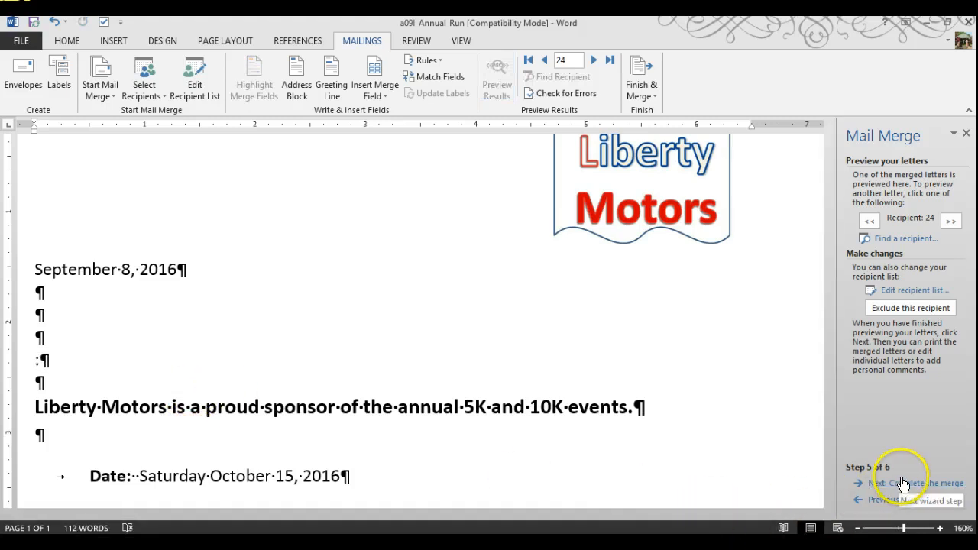
{"action": "left_click", "coordinate": [888, 500]}
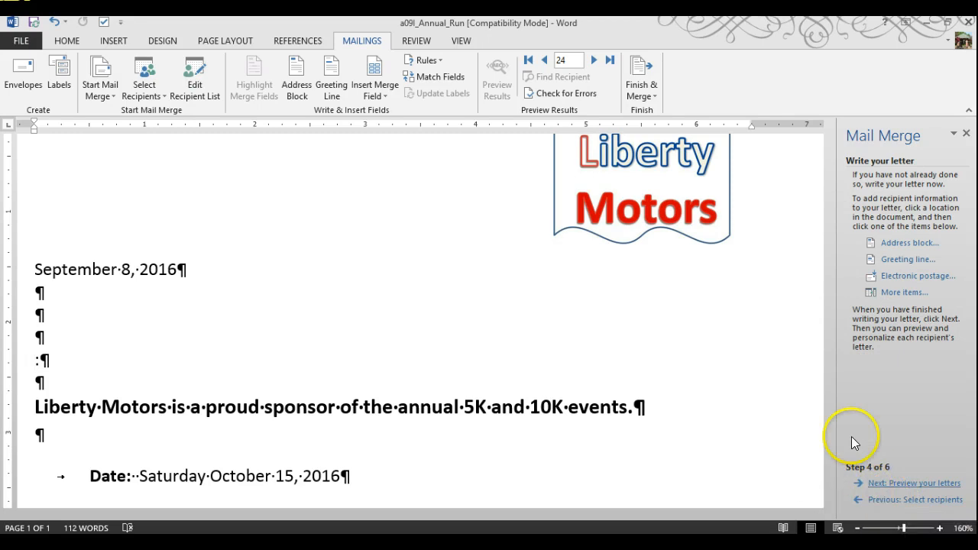
{"action": "left_click", "coordinate": [921, 260]}
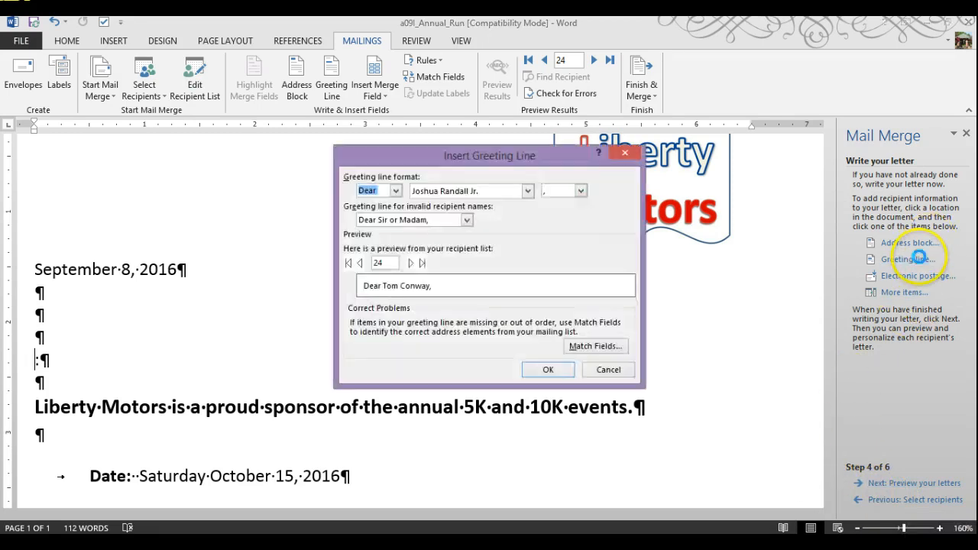
{"action": "left_click", "coordinate": [581, 190]}
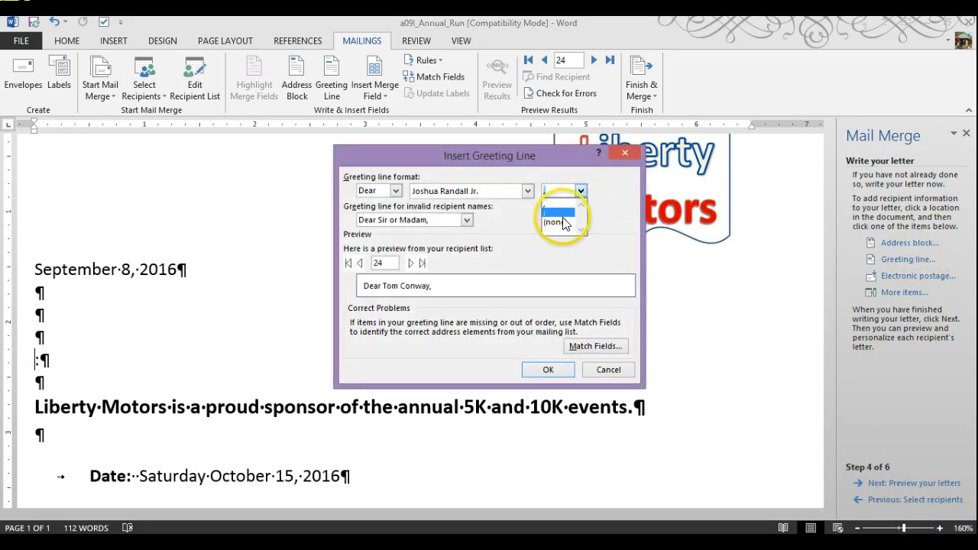
{"action": "left_click", "coordinate": [553, 213]}
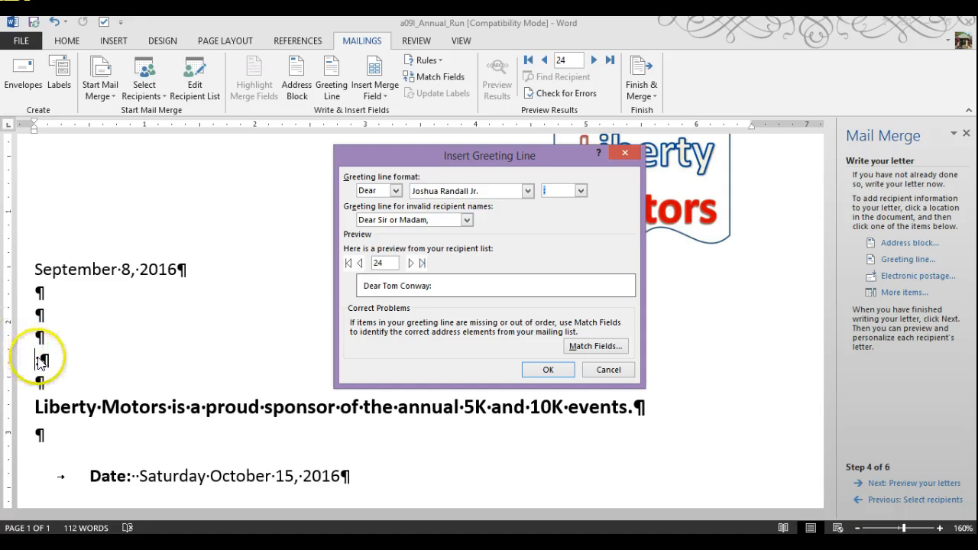
{"action": "left_click", "coordinate": [545, 369]}
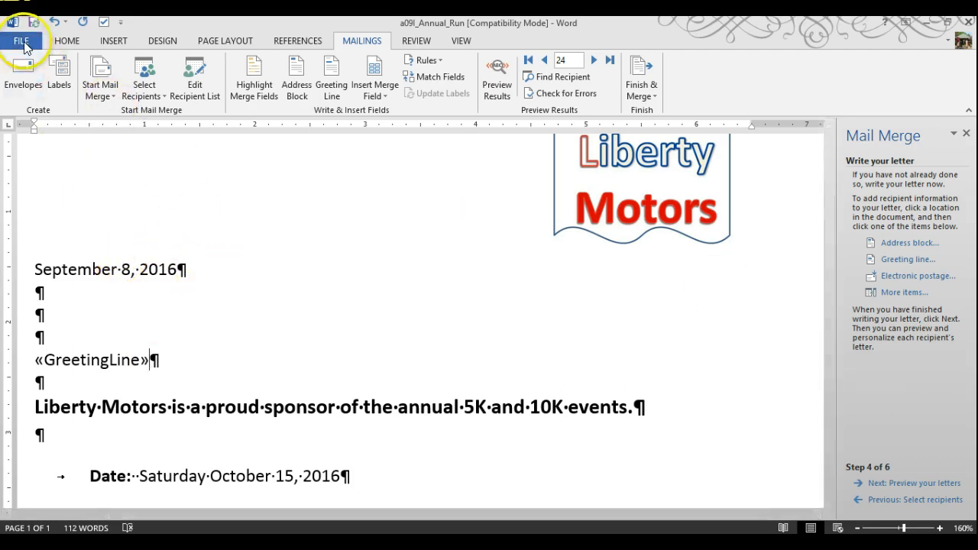
Save the letter, then start saving a copy of it to a folder on the computer
{"action": "left_click", "coordinate": [20, 41]}
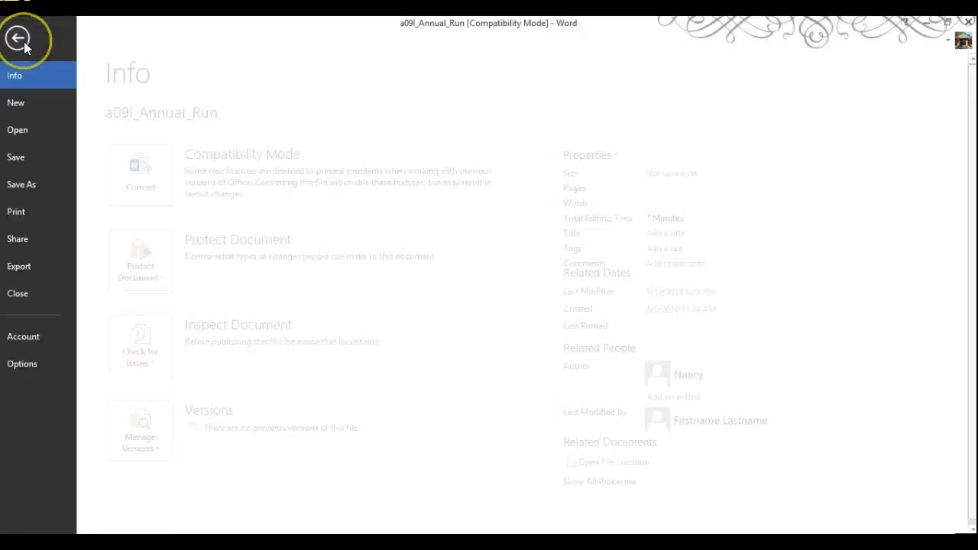
{"action": "left_click", "coordinate": [26, 158]}
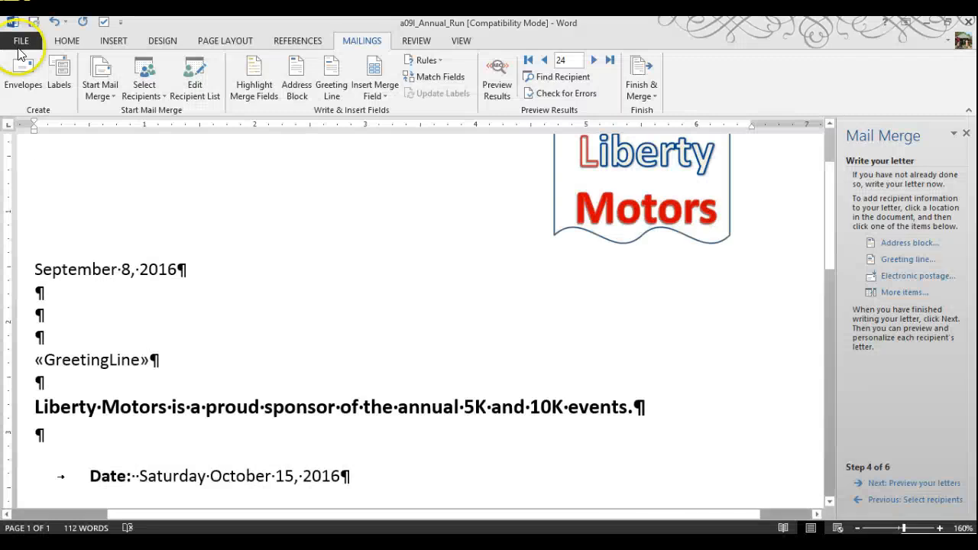
{"action": "left_click", "coordinate": [21, 40]}
{"action": "left_click", "coordinate": [36, 185]}
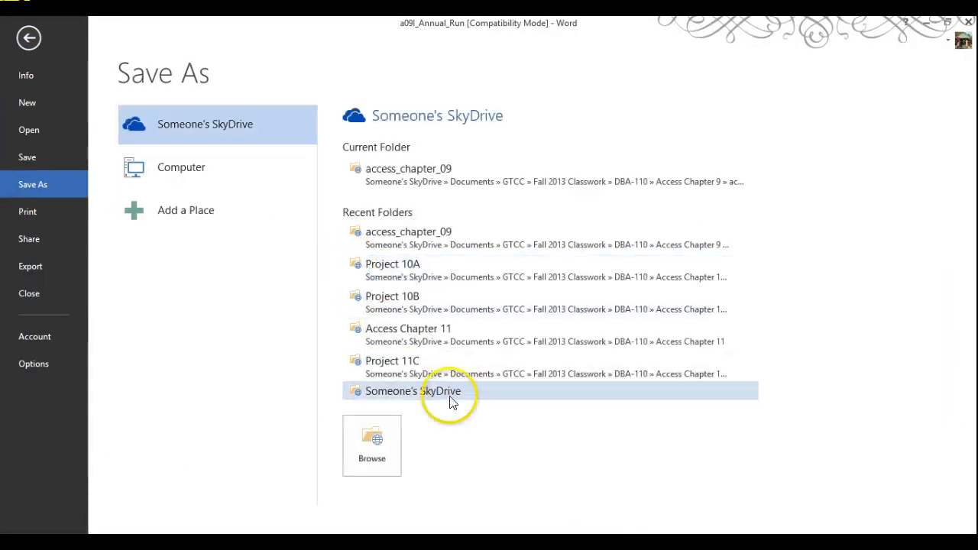
{"action": "left_click", "coordinate": [156, 169]}
{"action": "left_click", "coordinate": [369, 357]}
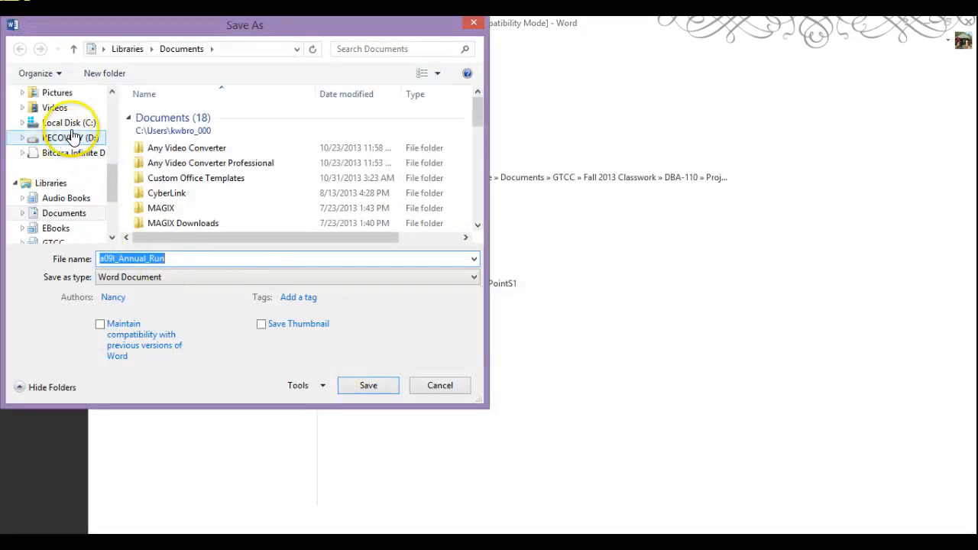
Browse to the Project 9I folder under SkyDrive Documents, GTCC, Fall 2013 Classwork, DBA-110 as the save location
{"action": "left_click_drag", "start_coordinate": [111, 186], "coordinate": [112, 83]}
{"action": "left_click", "coordinate": [61, 147]}
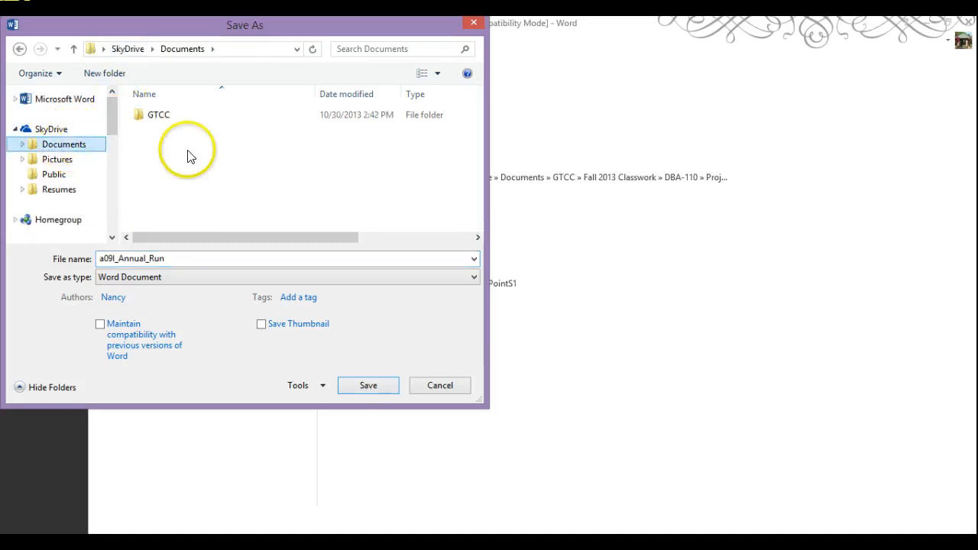
{"action": "double_click", "coordinate": [157, 115]}
{"action": "double_click", "coordinate": [158, 114]}
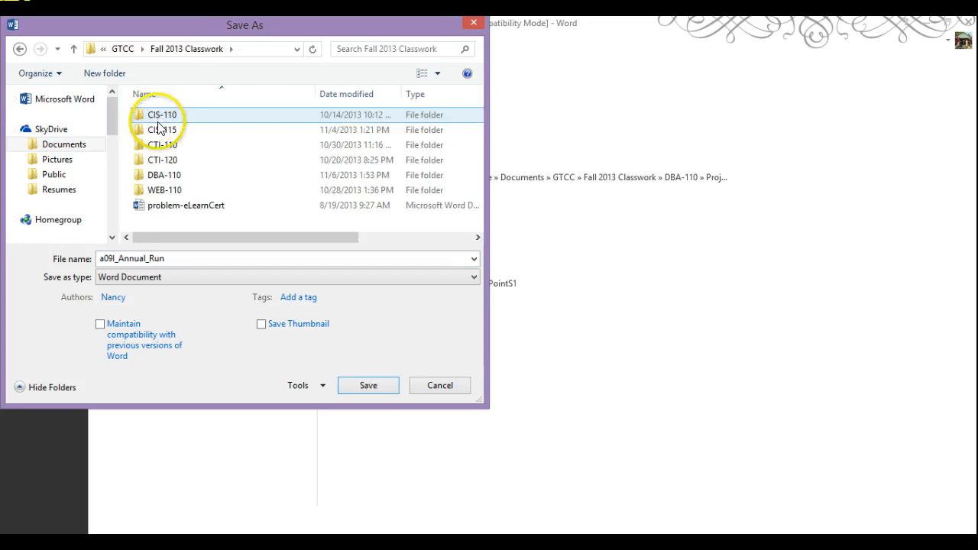
{"action": "double_click", "coordinate": [162, 177]}
{"action": "scroll", "coordinate": [207, 206], "scroll_direction": "down", "scroll_amount": 3}
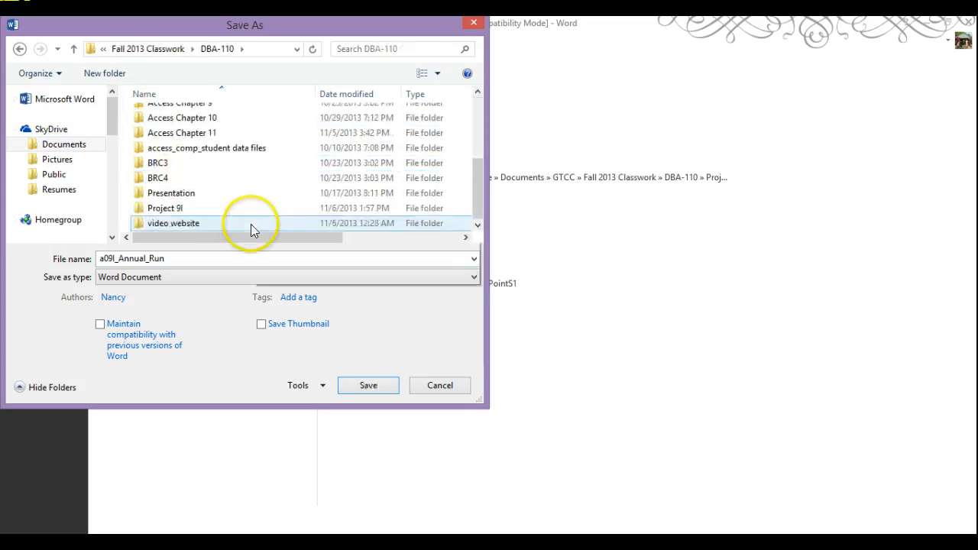
{"action": "double_click", "coordinate": [164, 207]}
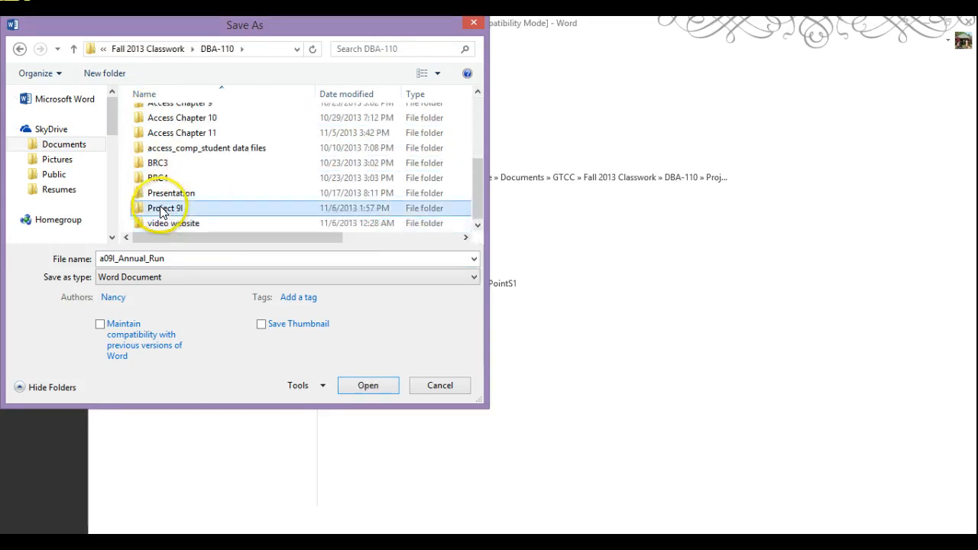
Save the letter as a Word Document named with the student's last and first name followed by _9I_Run_Main
{"action": "left_click", "coordinate": [182, 258]}
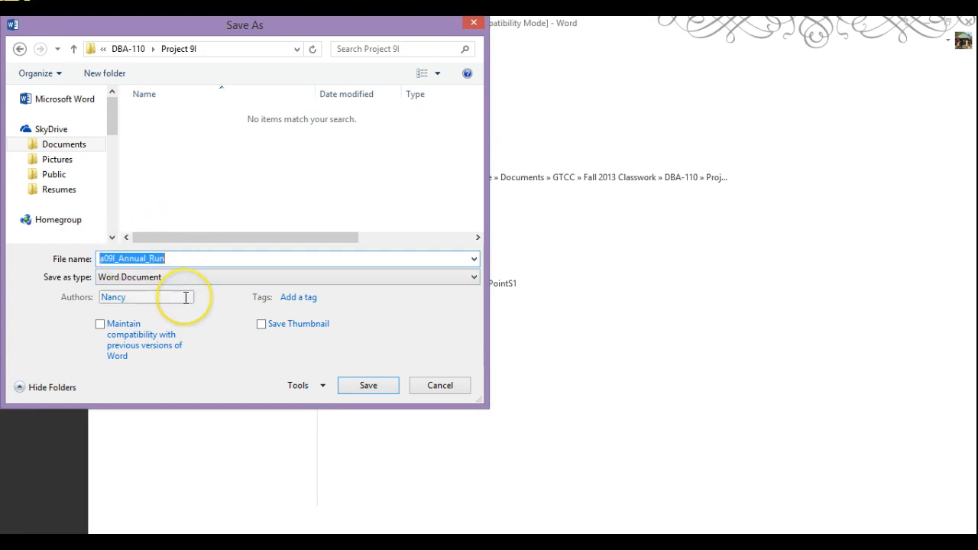
{"action": "type", "text": "Brown"}
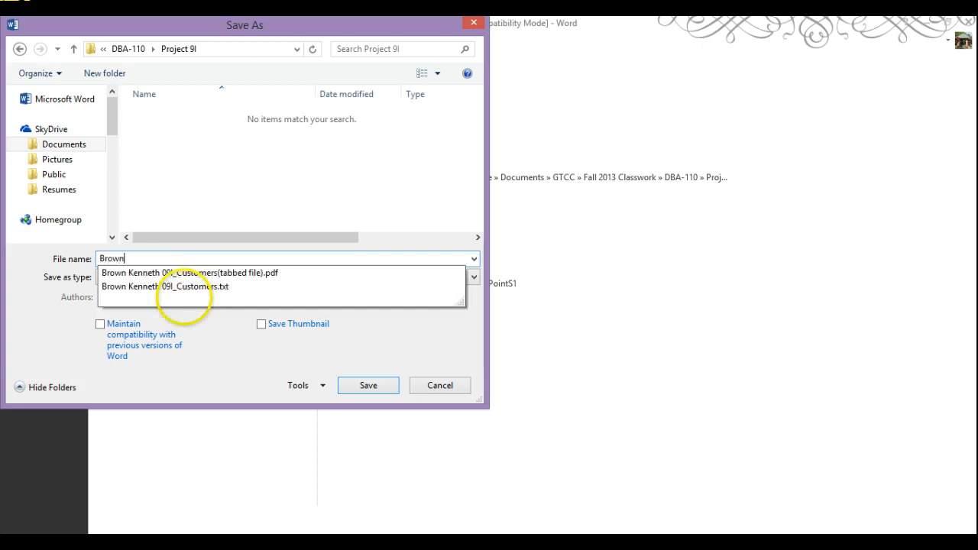
{"action": "type", "text": ")"}
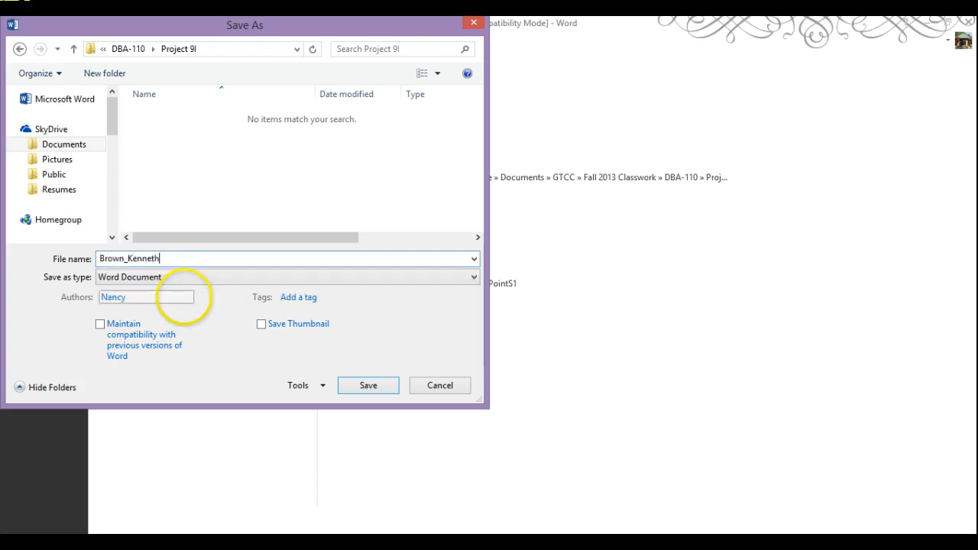
{"action": "type", "text": "Kenneth_9I_Run_Main"}
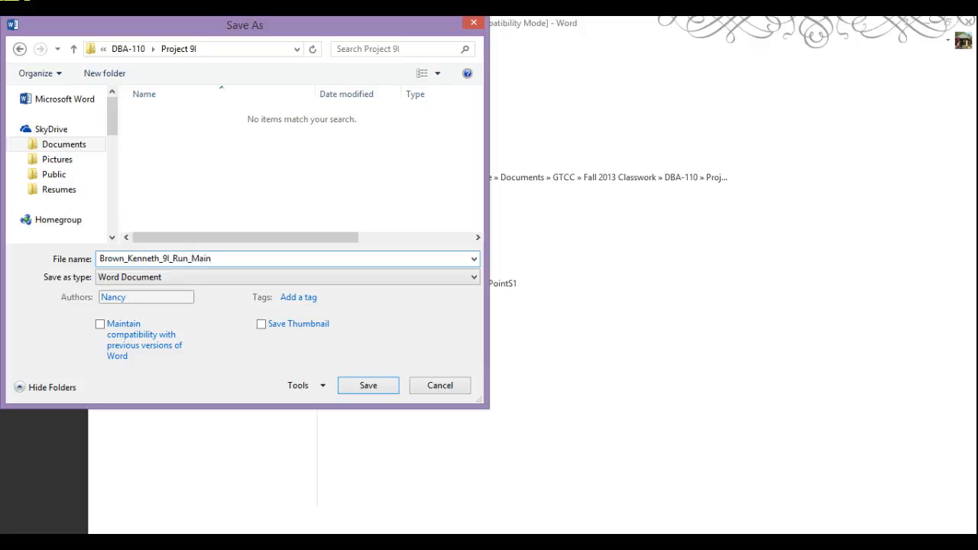
{"action": "left_click", "coordinate": [354, 386]}
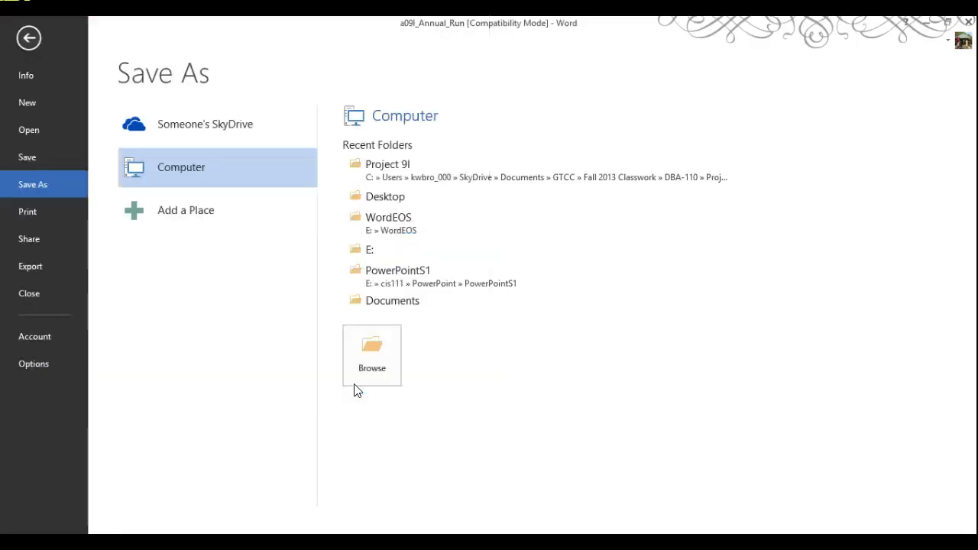
{"action": "left_click", "coordinate": [547, 316]}
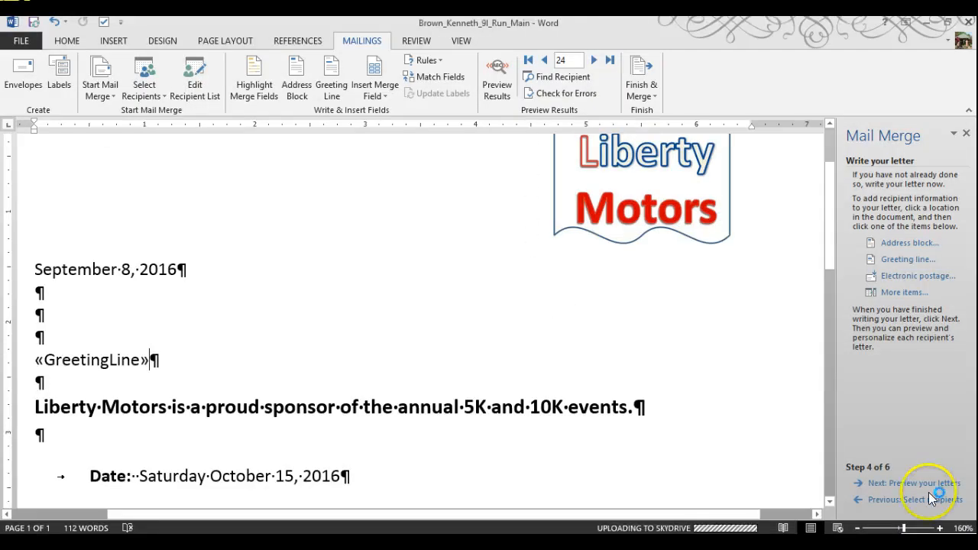
Preview the merged letters, check which customers are included in the recipient list, and view the following recipient's letter
{"action": "left_click", "coordinate": [931, 481]}
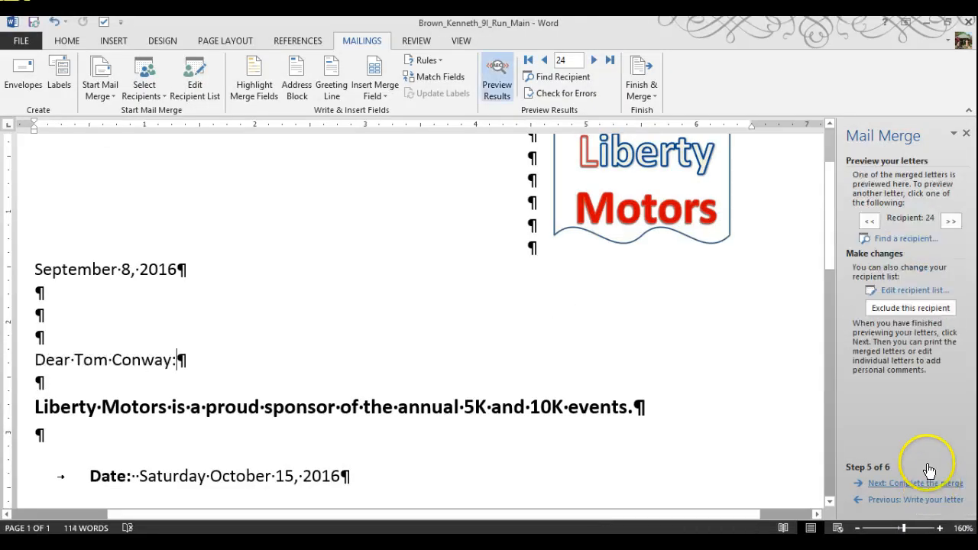
{"action": "left_click", "coordinate": [926, 290]}
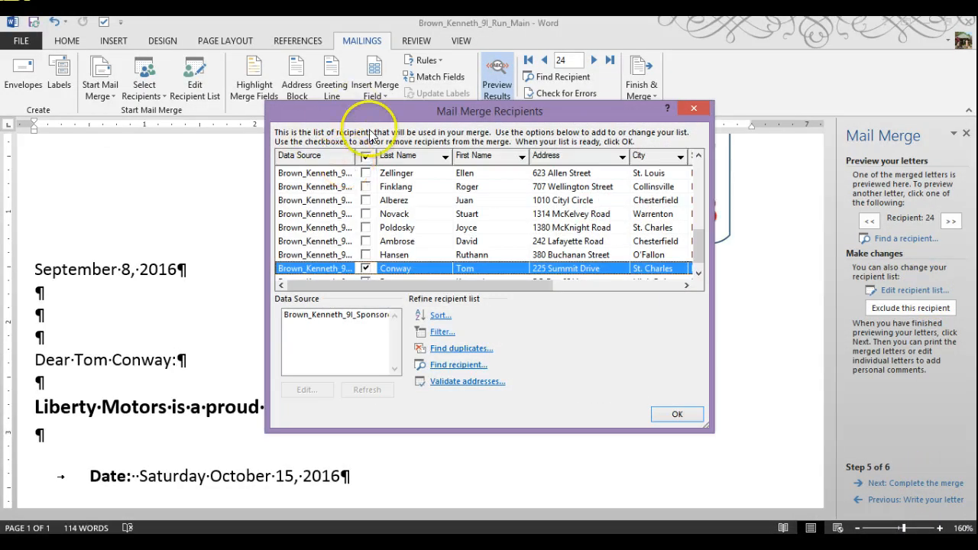
{"action": "scroll", "coordinate": [451, 229], "scroll_direction": "down", "scroll_amount": 1}
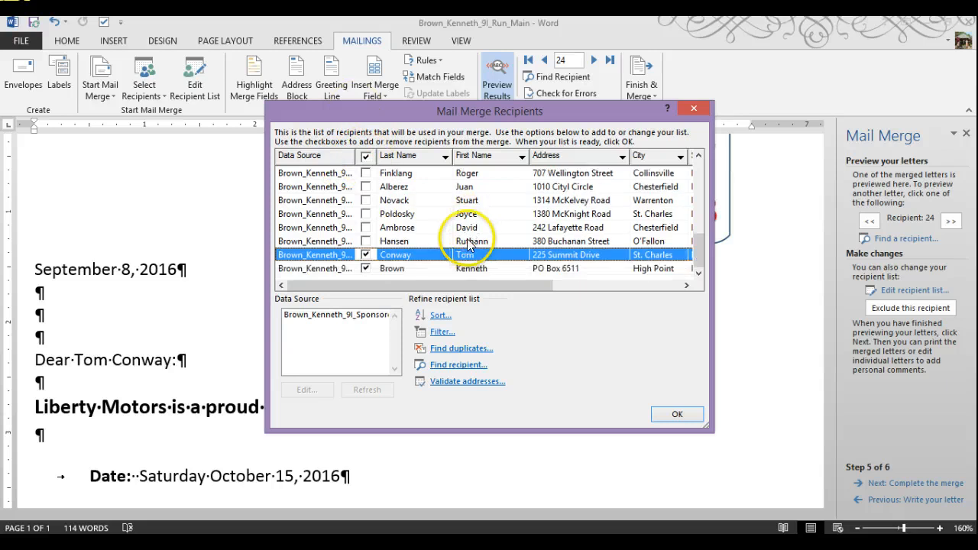
{"action": "left_click", "coordinate": [687, 418]}
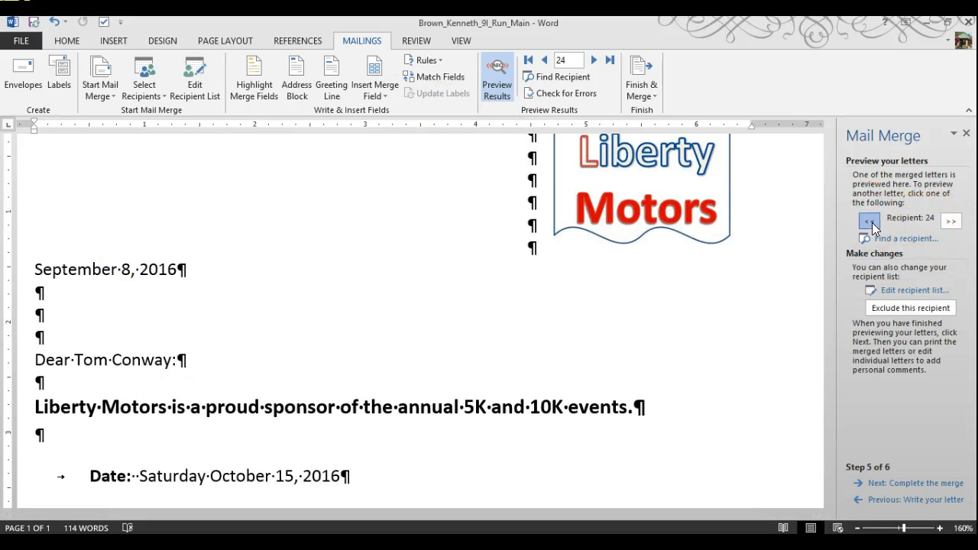
{"action": "left_click", "coordinate": [951, 222]}
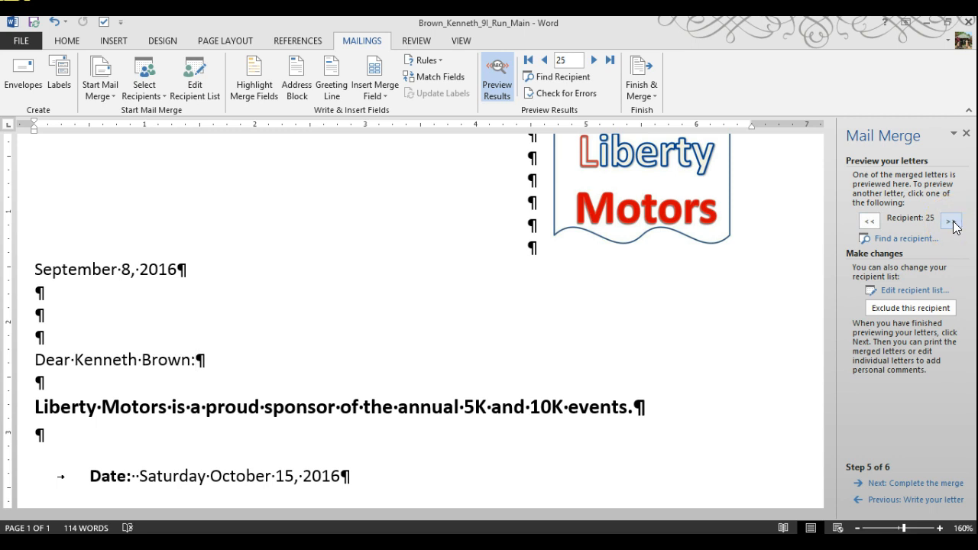
Complete the merge by generating individual letters for all records in a new document, and look through each letter
{"action": "left_click", "coordinate": [928, 489]}
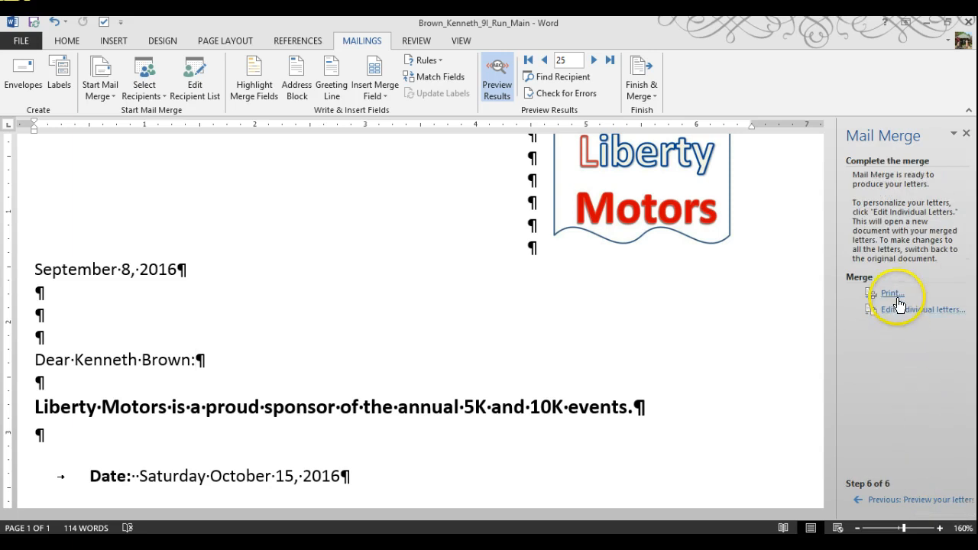
{"action": "left_click", "coordinate": [911, 312]}
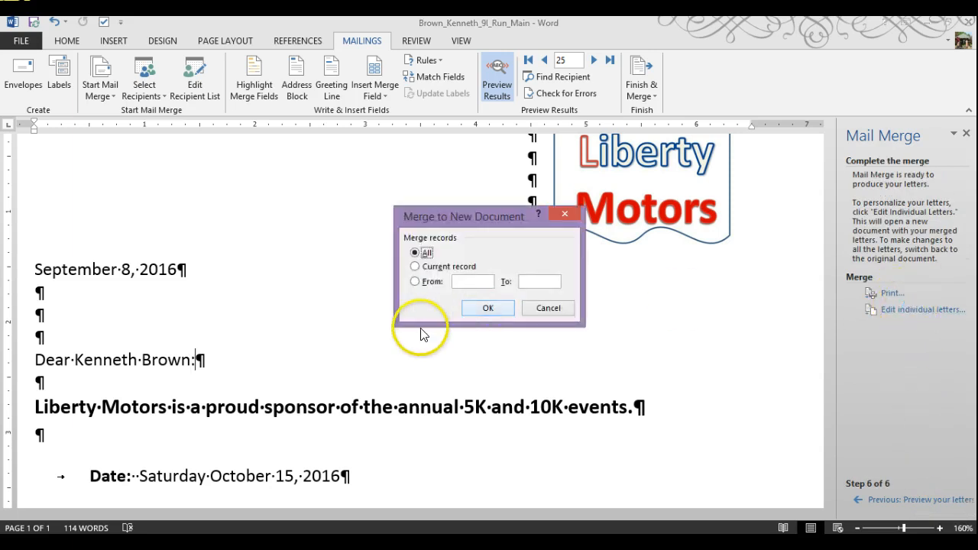
{"action": "left_click", "coordinate": [488, 308]}
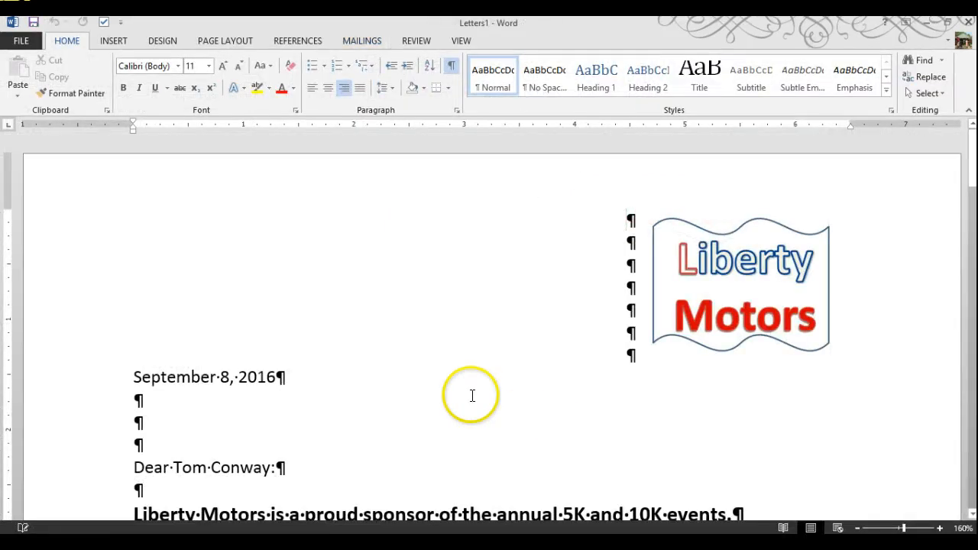
{"action": "left_click", "coordinate": [357, 326]}
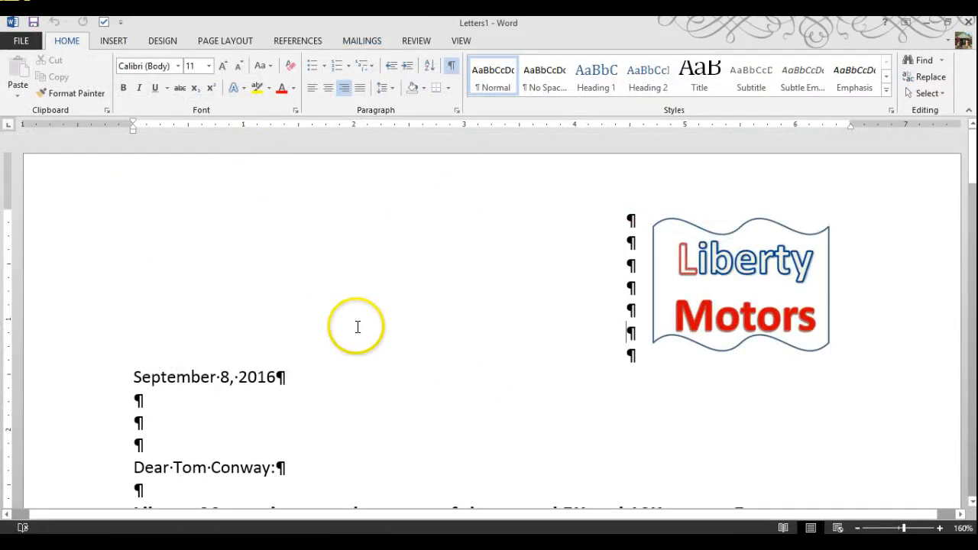
{"action": "scroll", "coordinate": [412, 346], "scroll_direction": "down", "scroll_amount": 10}
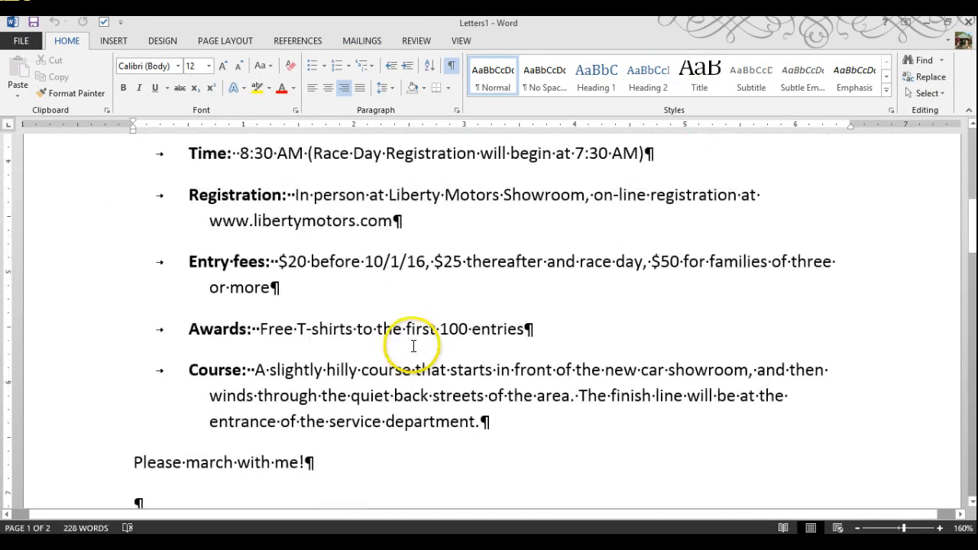
{"action": "scroll", "coordinate": [413, 346], "scroll_direction": "down", "scroll_amount": 10}
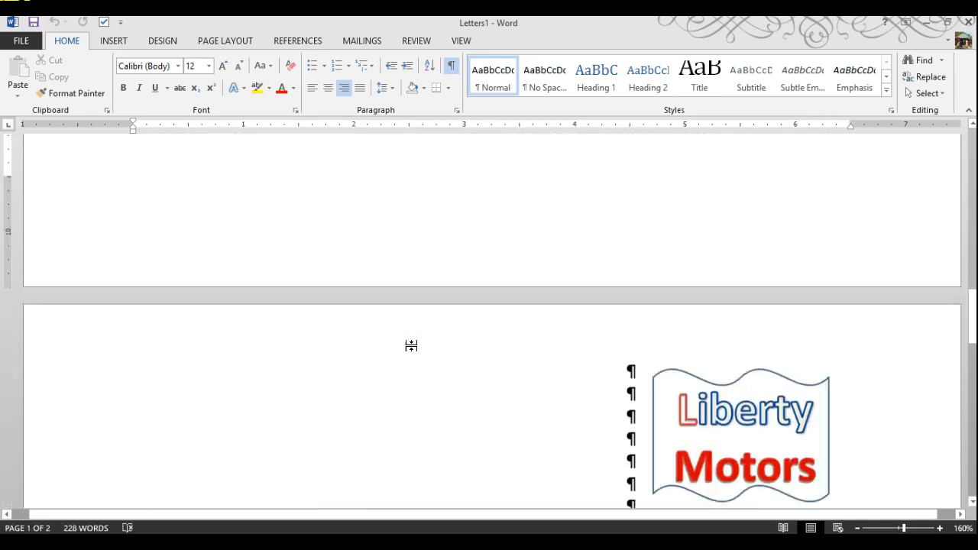
{"action": "scroll", "coordinate": [411, 346], "scroll_direction": "up", "scroll_amount": 8}
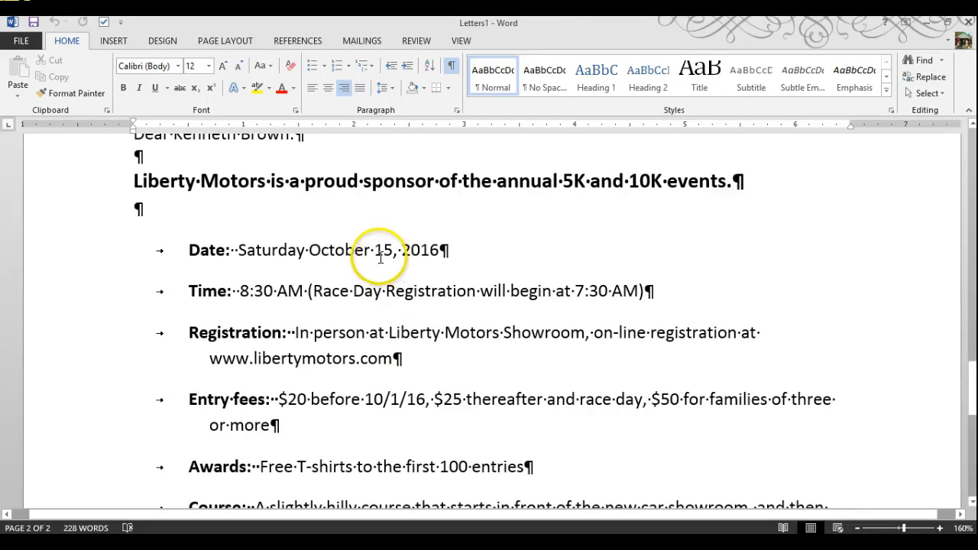
{"action": "scroll", "coordinate": [378, 258], "scroll_direction": "up", "scroll_amount": 5}
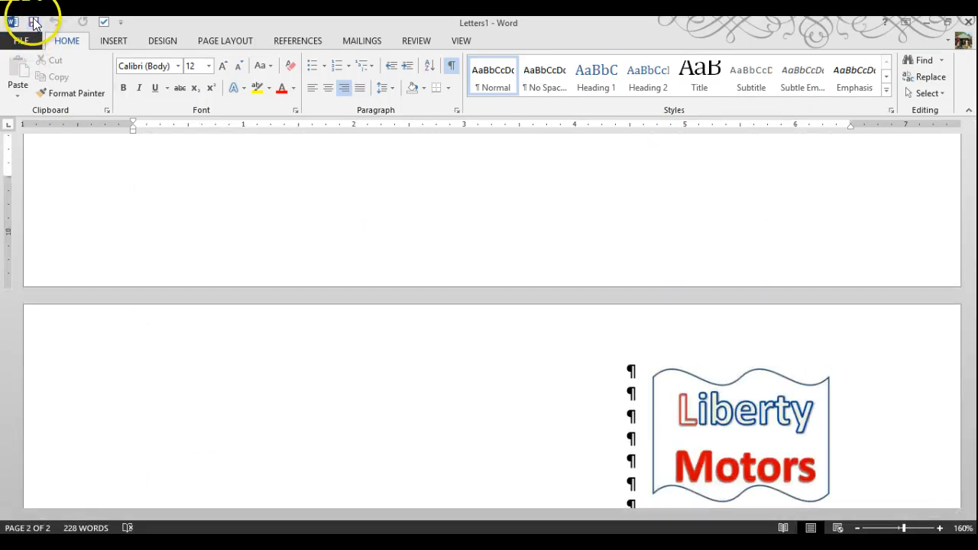
Save the merged letters in the Project 9I folder as a Word Document named with the student's last and first name followed by _9I_Run_Letters
{"action": "left_click", "coordinate": [34, 23]}
{"action": "left_click", "coordinate": [222, 114]}
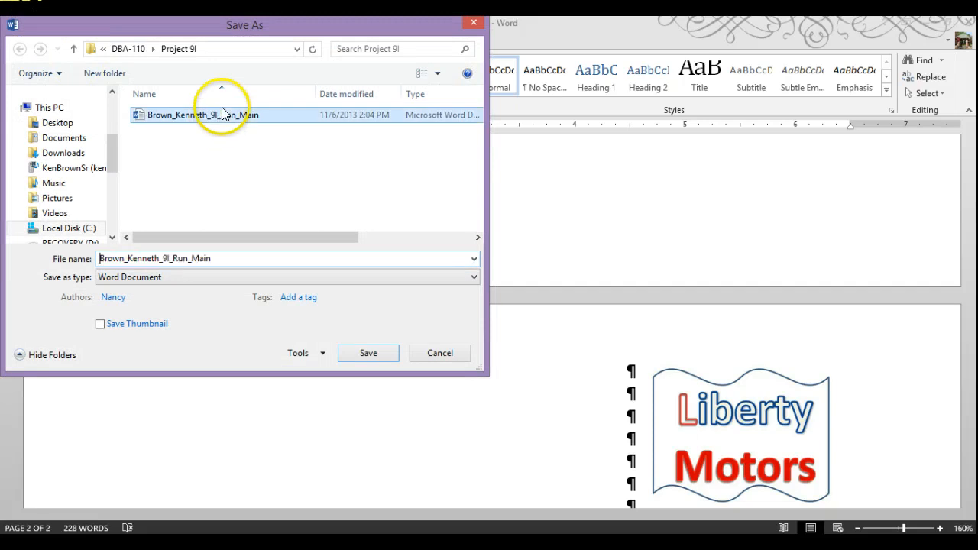
{"action": "double_click", "coordinate": [211, 258]}
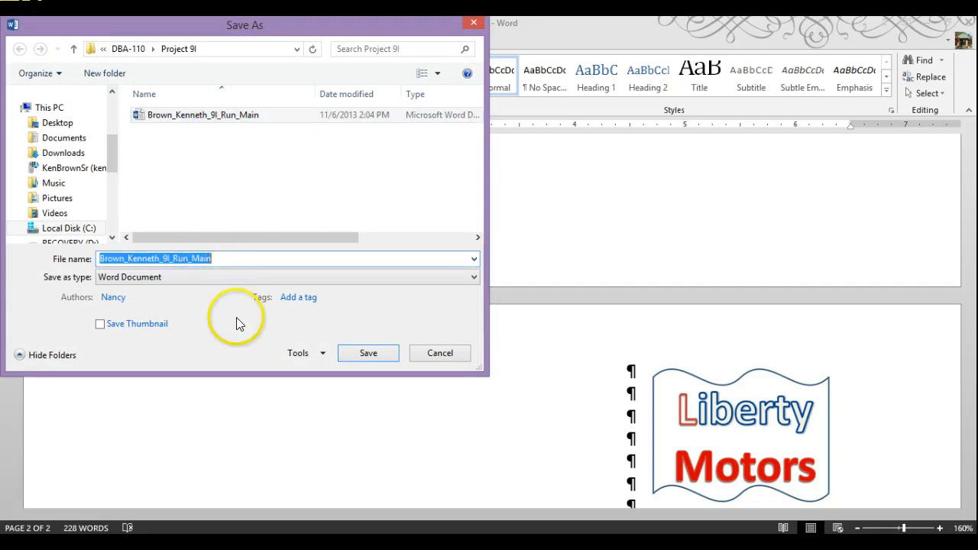
{"action": "left_click", "coordinate": [222, 260]}
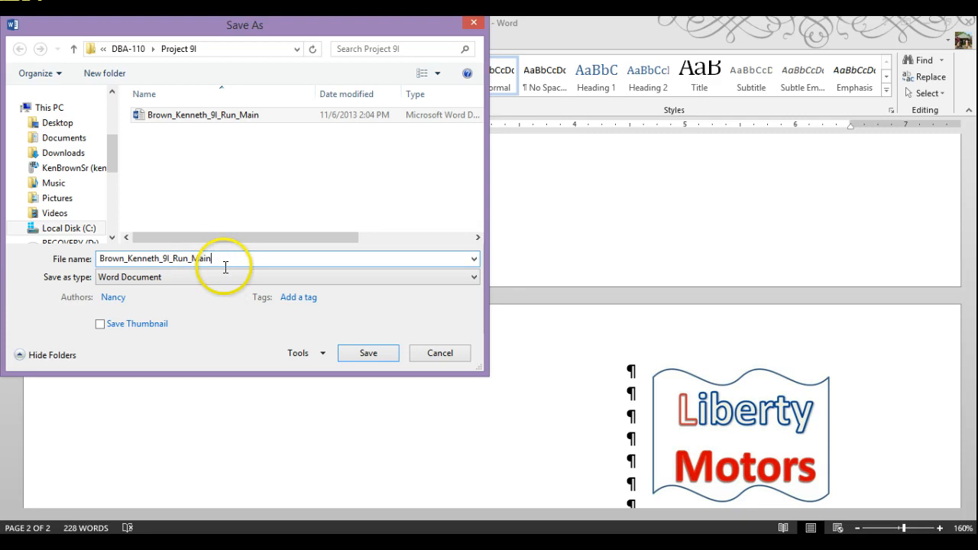
{"action": "key", "text": "BackSpace"}
{"action": "key", "text": "BackSpace"}
{"action": "key", "text": "BackSpace"}
{"action": "type", "text": "Letters"}
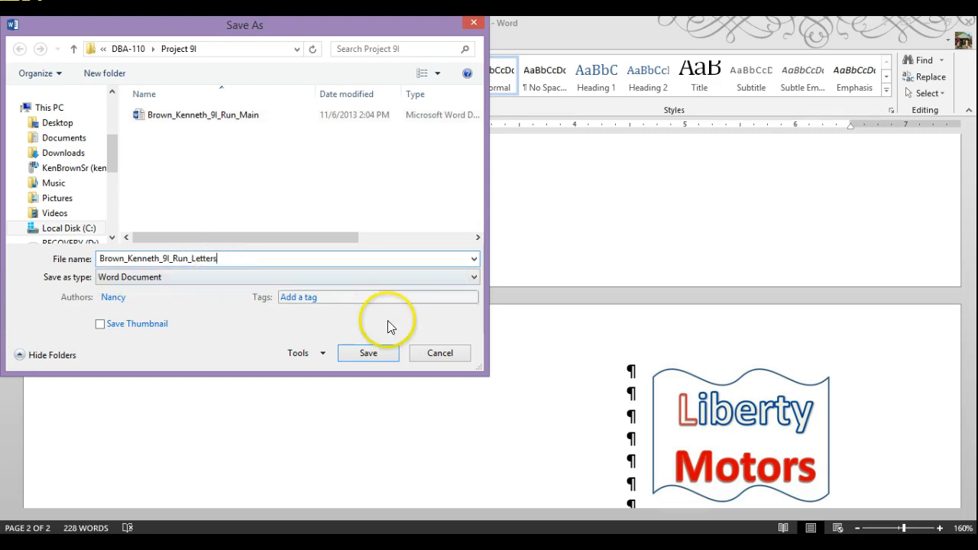
{"action": "left_click", "coordinate": [385, 354]}
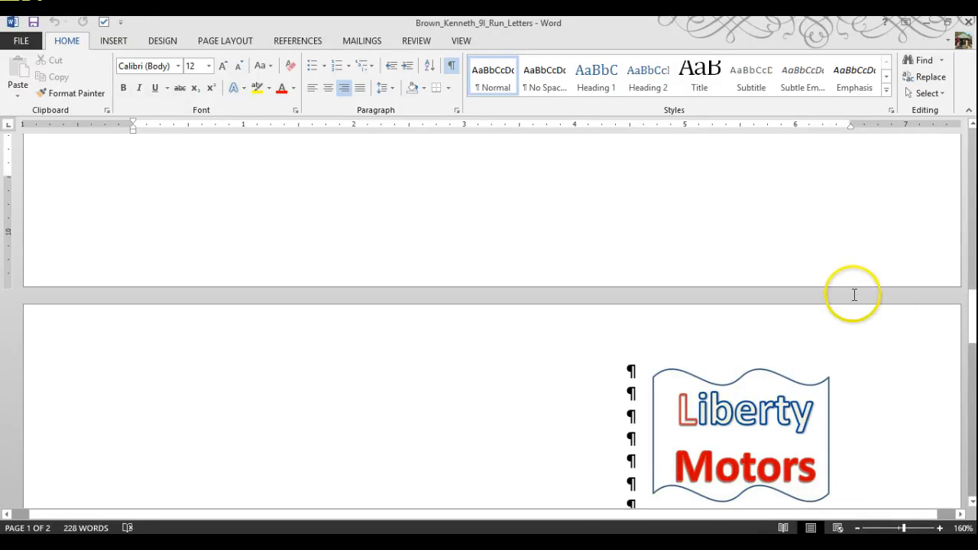
{"action": "scroll", "coordinate": [855, 291], "scroll_direction": "up", "scroll_amount": 3}
{"action": "scroll", "coordinate": [856, 290], "scroll_direction": "up", "scroll_amount": 10}
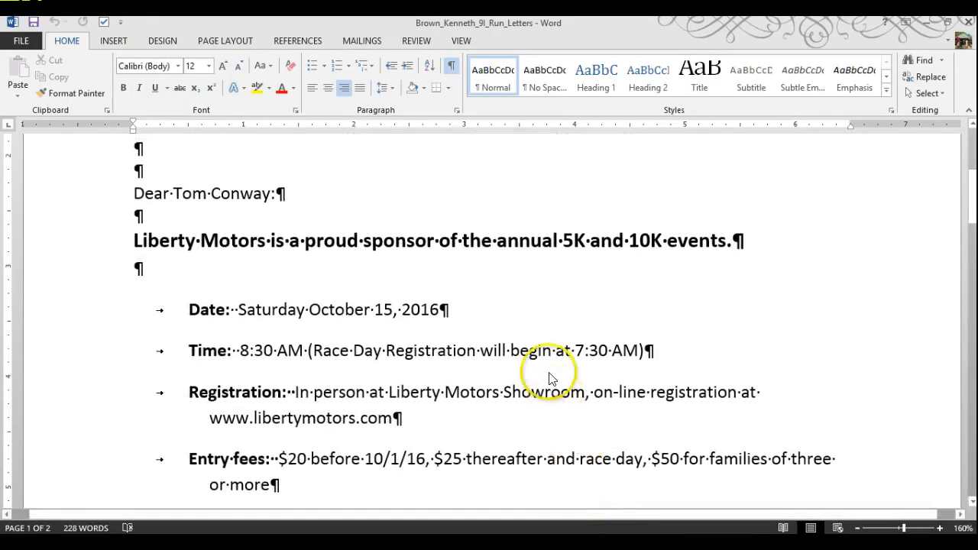